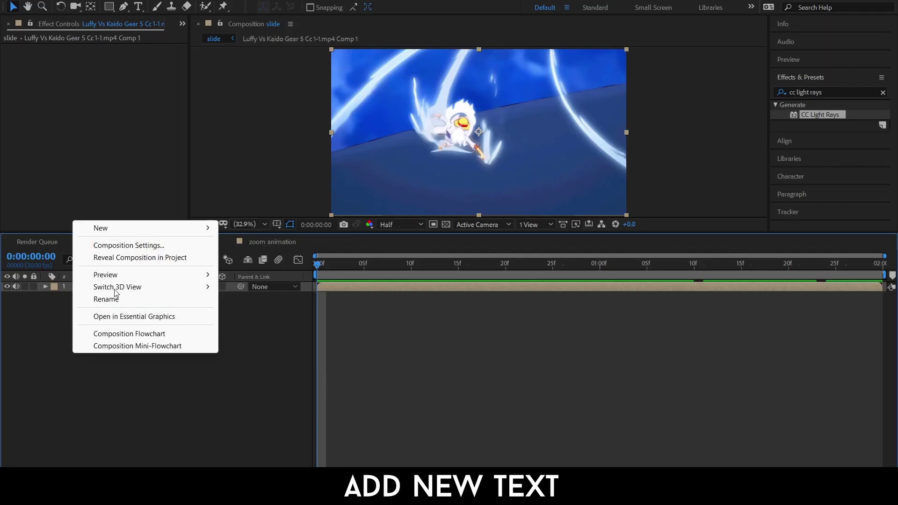
Add a '3D TEXT' text layer, centre it over the anime clip, and hide it
mouse_move(135, 228)
left_click(275, 246)
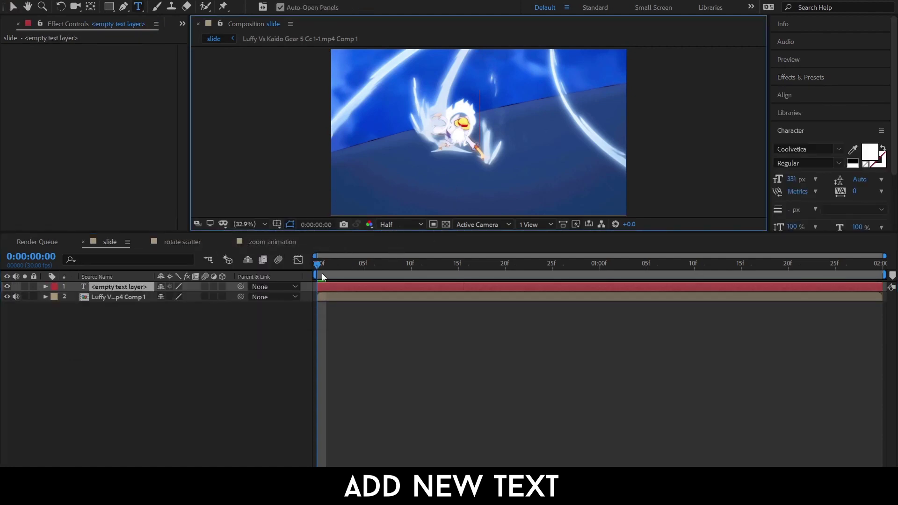
type("3")
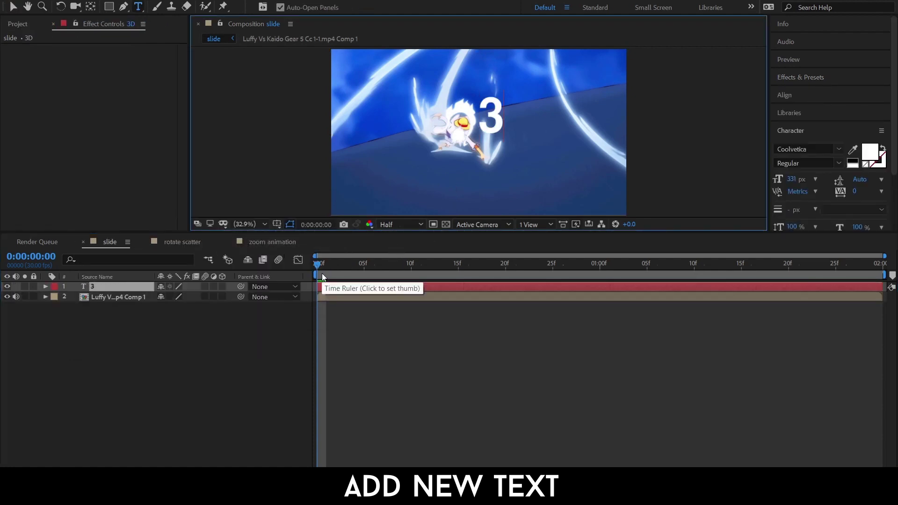
type("D TE")
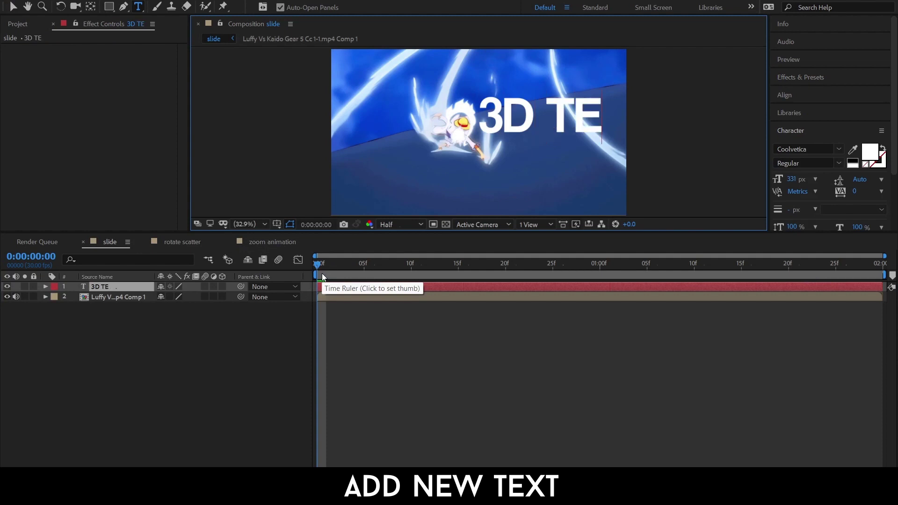
type("XT")
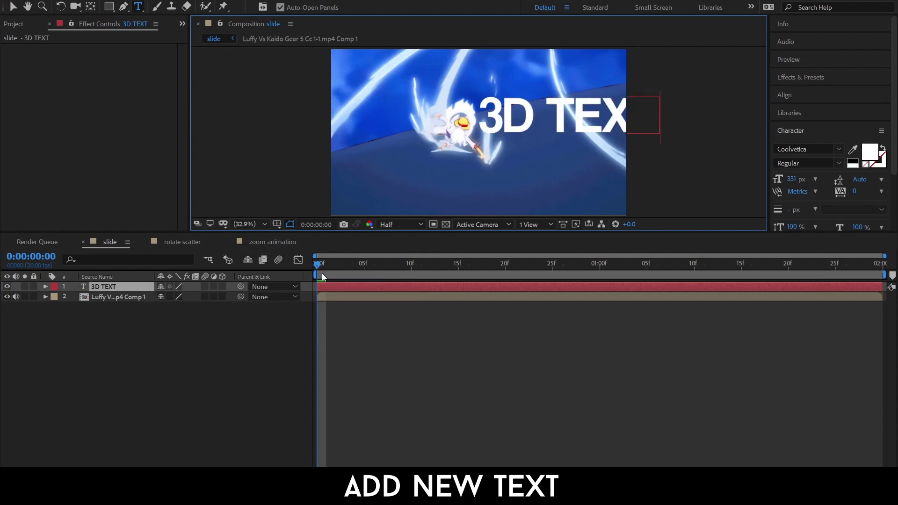
key("Escape")
key("v")
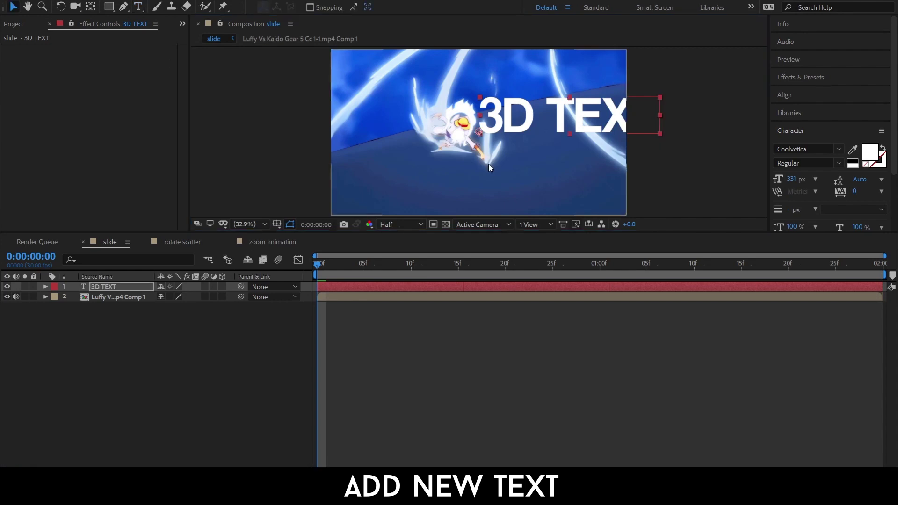
mouse_move(549, 118)
left_mouse_down()
mouse_move(476, 137)
mouse_move(465, 127)
left_mouse_up()
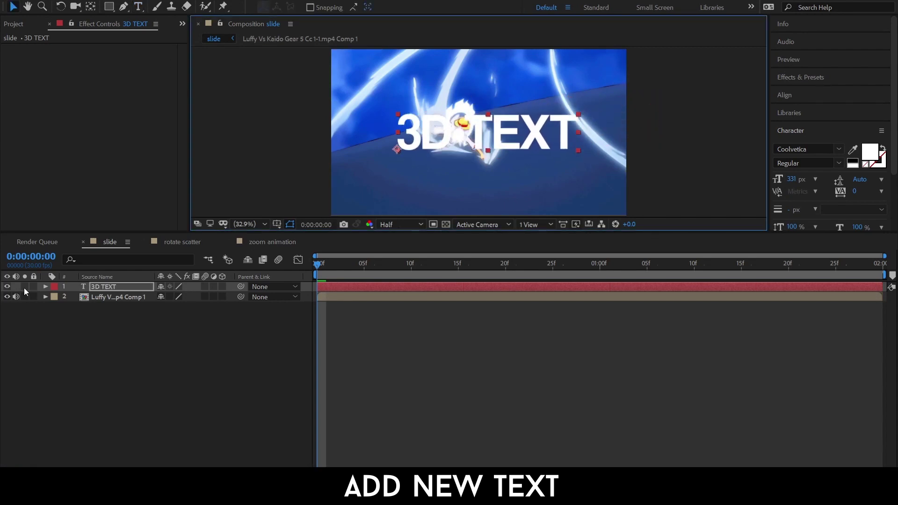
left_click(7, 287)
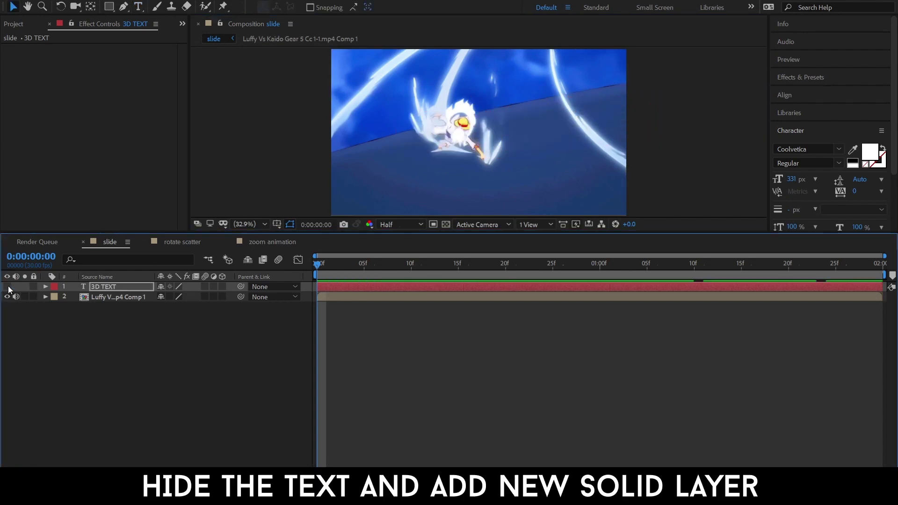
Create a new white solid layer with the default solid settings
right_click(149, 330)
mouse_move(180, 338)
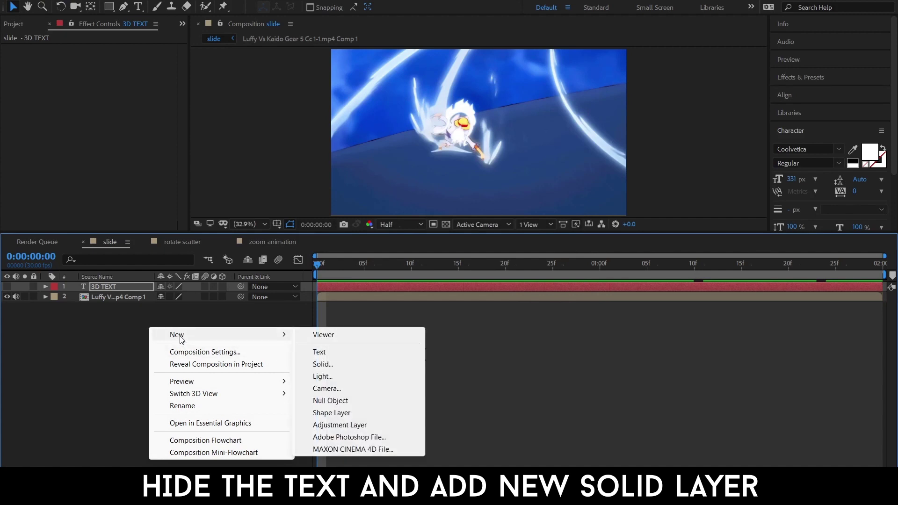
left_click(331, 367)
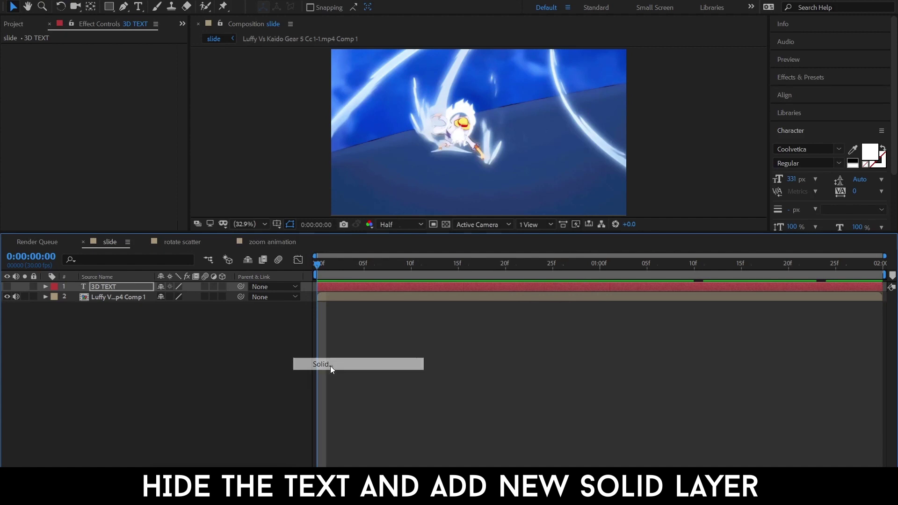
left_click(509, 335)
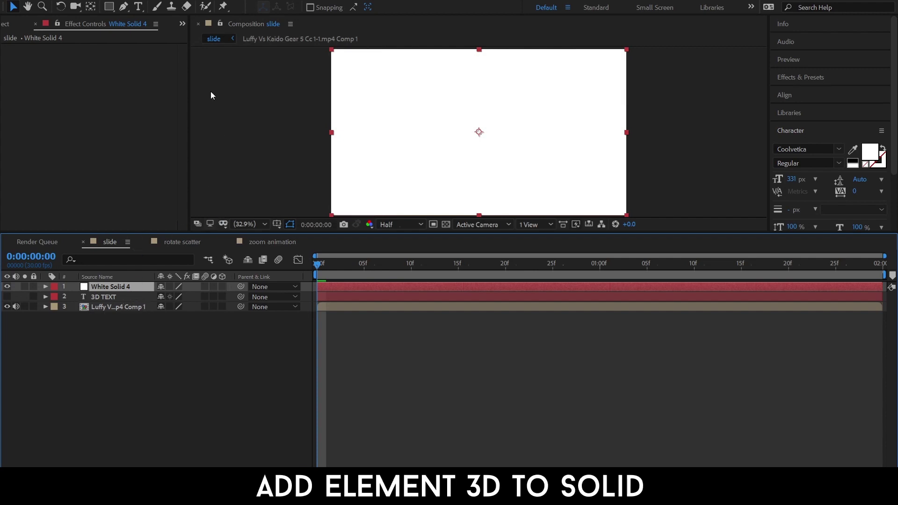
Apply the Element effect to the white solid, found by searching 'element'
left_click(806, 84)
type("element")
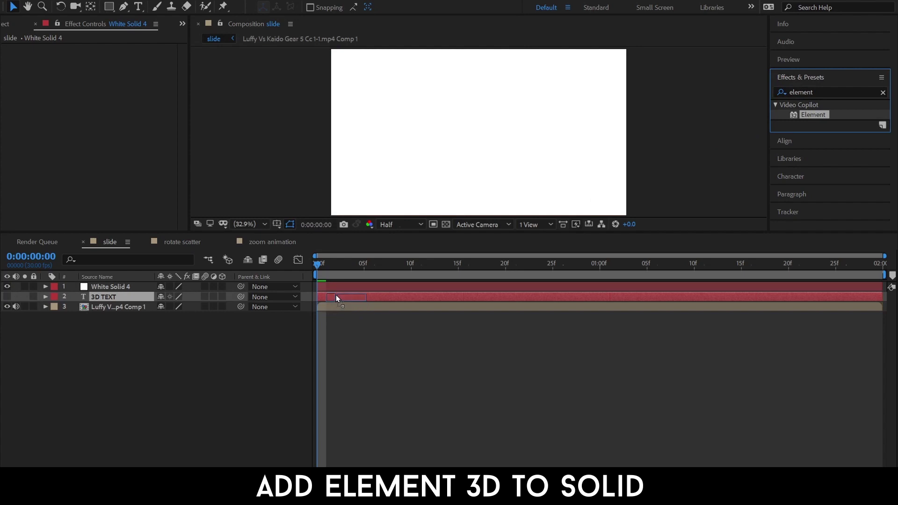
left_click_drag(800, 116, 348, 288)
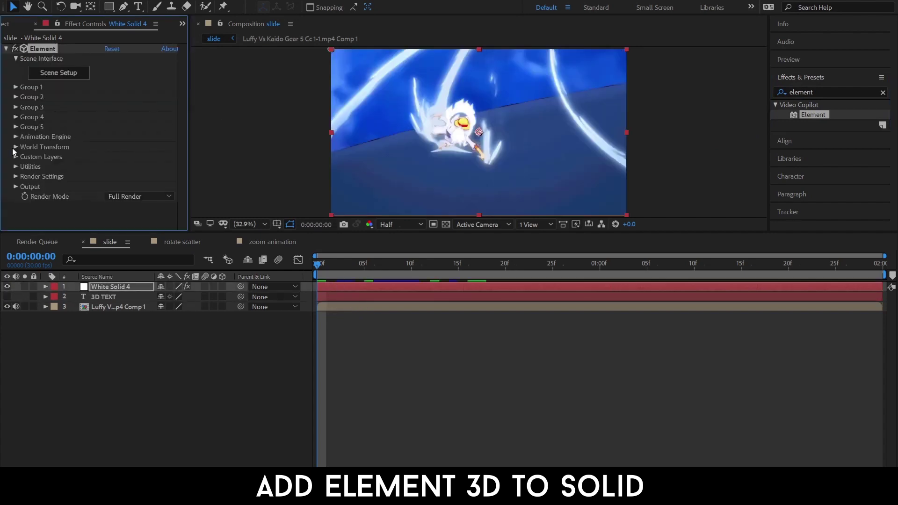
Set Element's Custom Text and Masks Path Layer 1 to the 3D TEXT layer
left_click(16, 158)
left_click(27, 167)
left_click(132, 86)
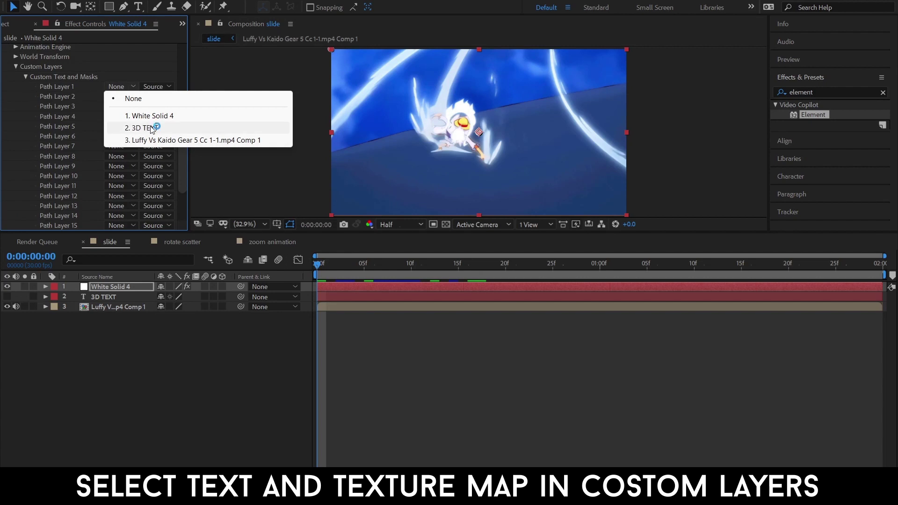
left_click(152, 129)
Set Custom Texture Maps Layer 1 to the anime clip comp and expand Group 1
scroll(68, 110, "down", 3)
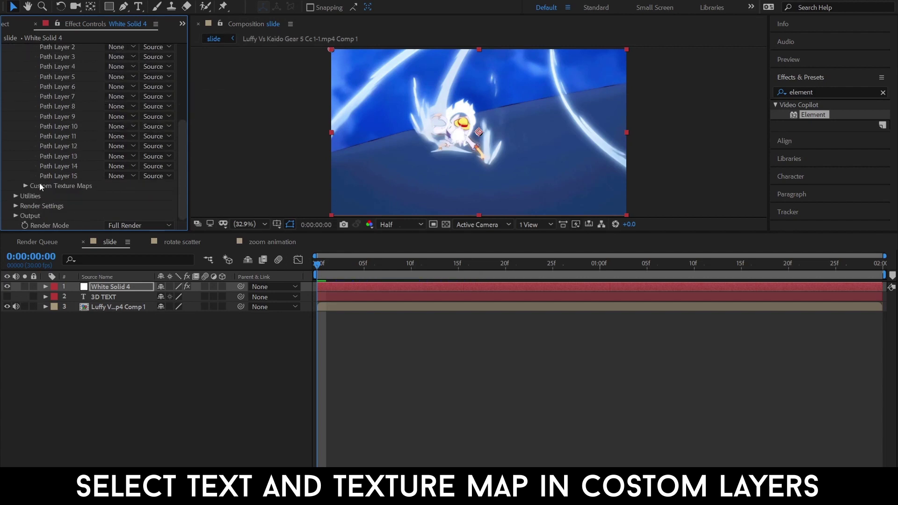
left_click(23, 186)
left_click(122, 59)
left_click(130, 112)
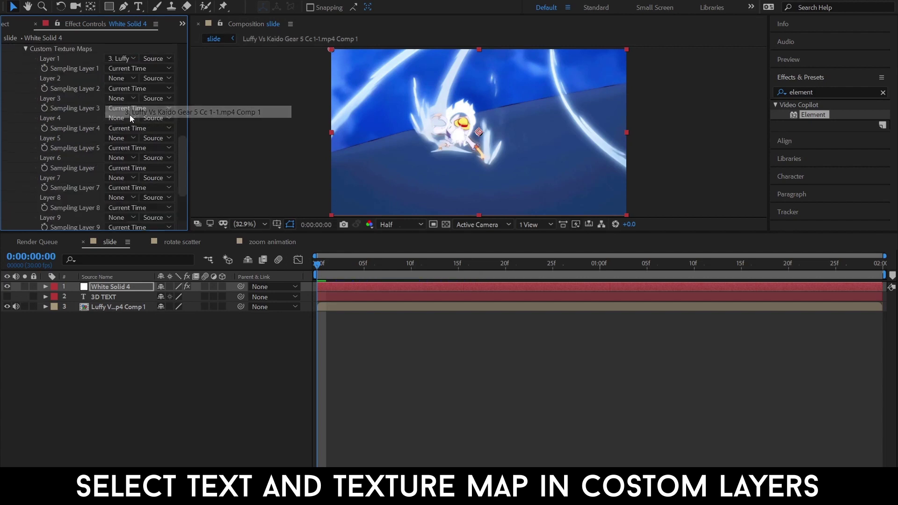
scroll(44, 129, "up", 3)
left_click(23, 128)
left_click(24, 104)
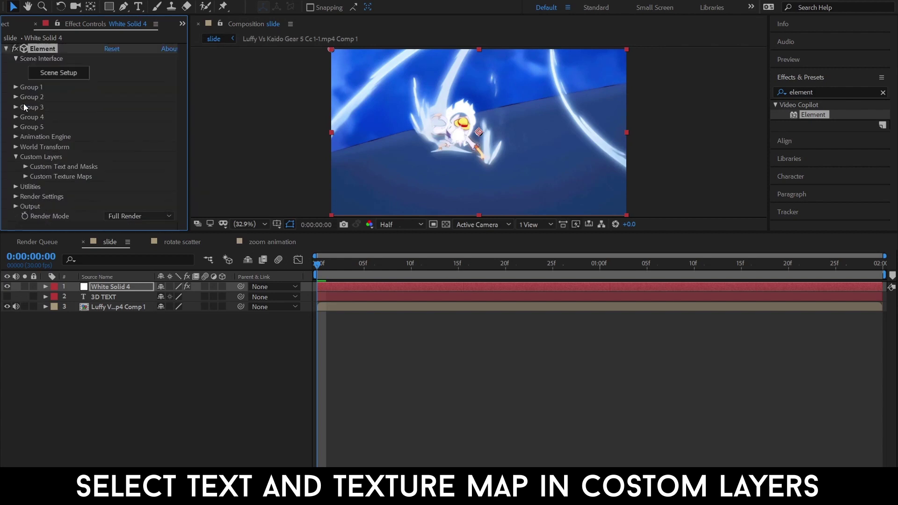
left_click(15, 87)
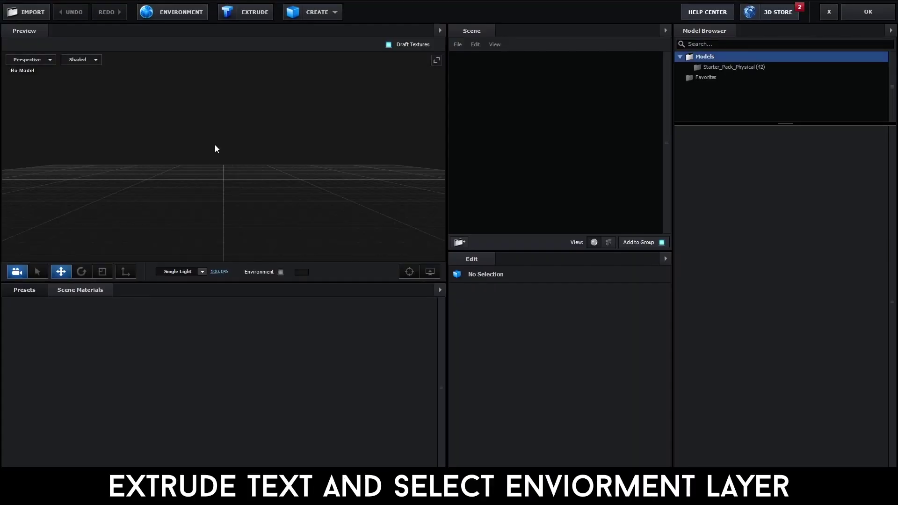
Extrude the 3D TEXT path and set Custom Layer 1 (anime clip) as its environment
left_click(245, 14)
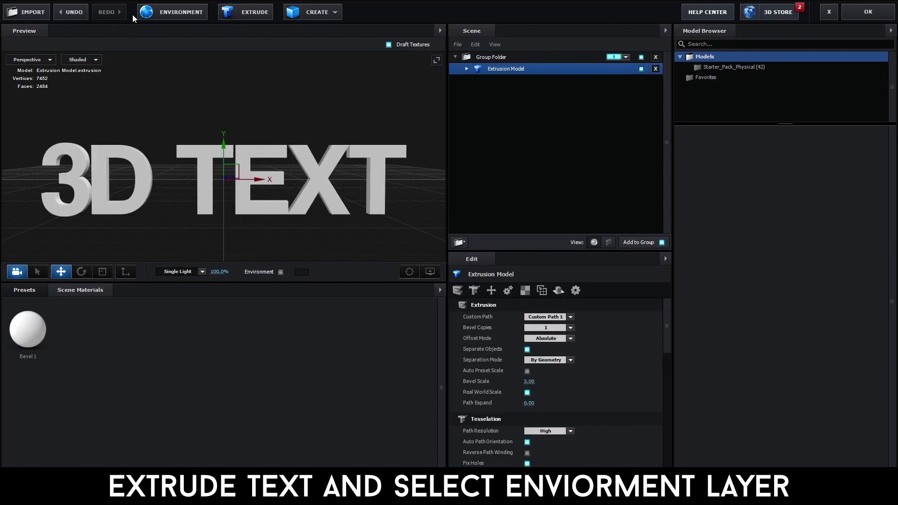
left_click(154, 12)
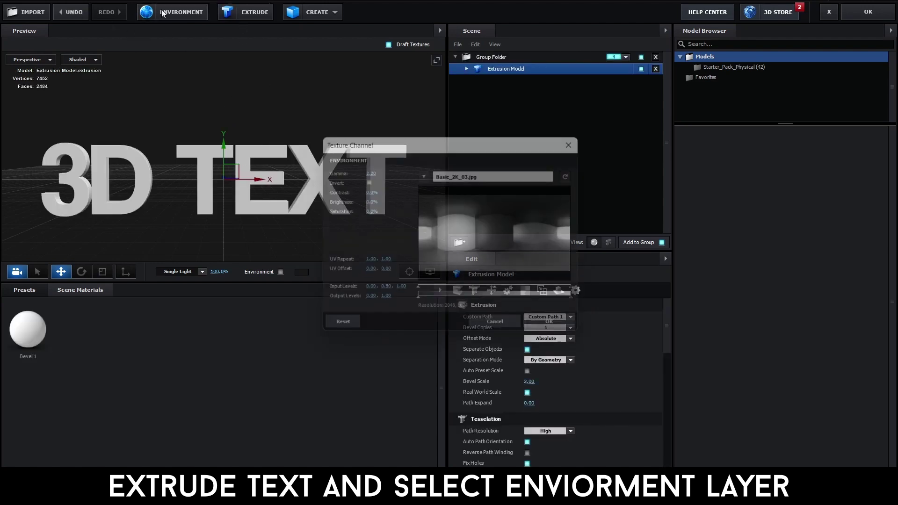
left_click(424, 174)
left_click(452, 193)
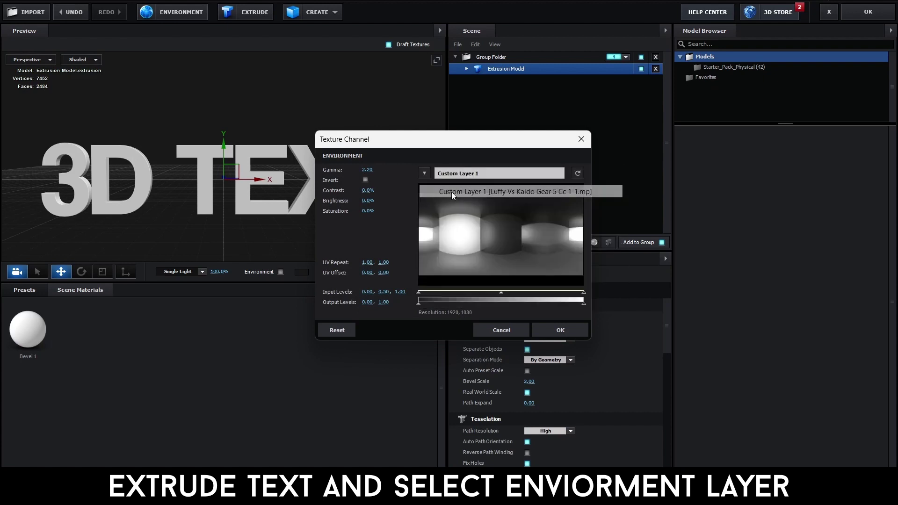
left_click(556, 332)
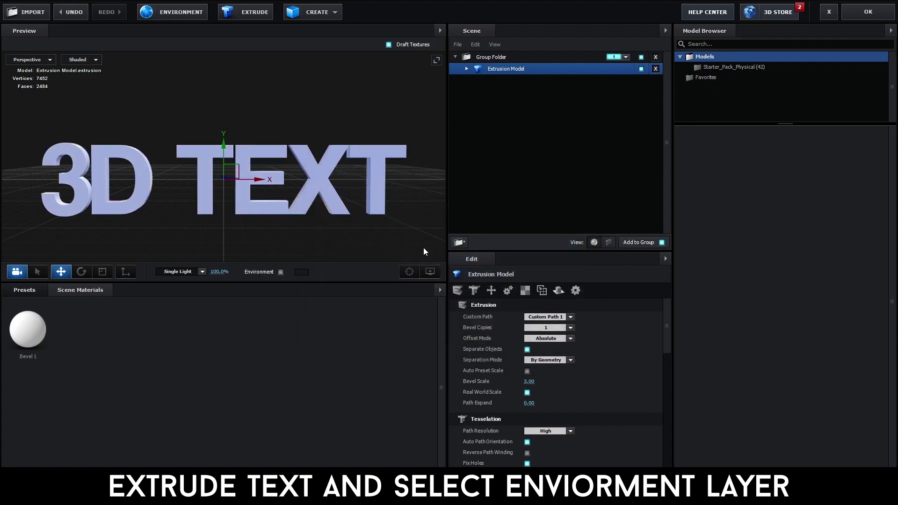
mouse_move(423, 248)
left_mouse_down()
mouse_move(417, 217)
mouse_move(414, 243)
left_mouse_up()
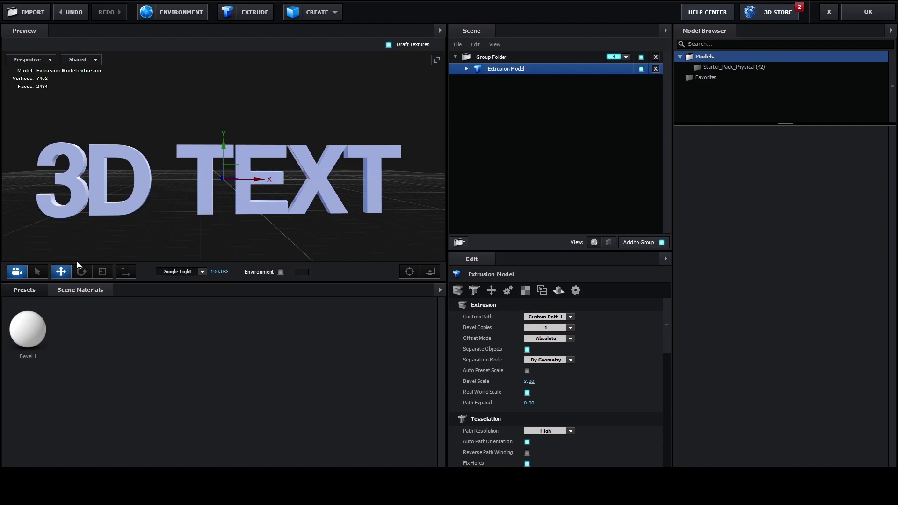
Apply the Blue preset from Bevels > Physical to the extruded 3D TEXT
left_click(466, 69)
left_click(28, 289)
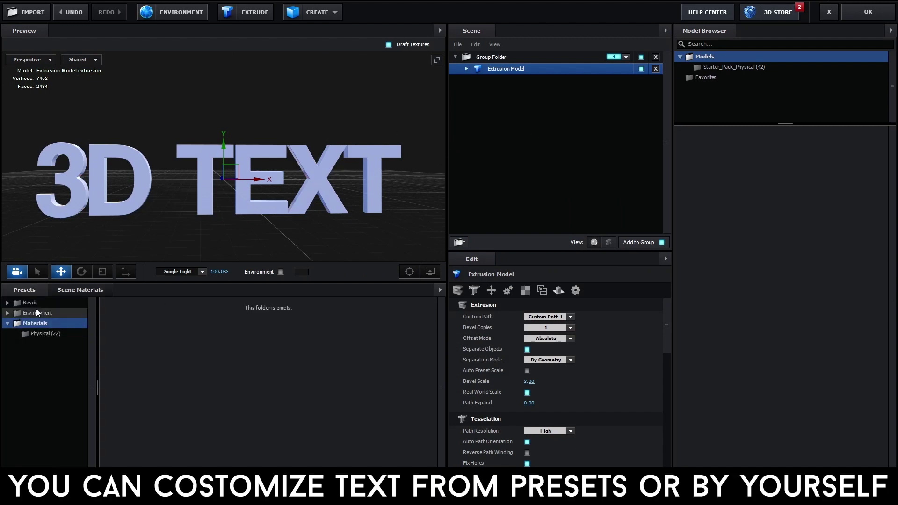
left_click(45, 333)
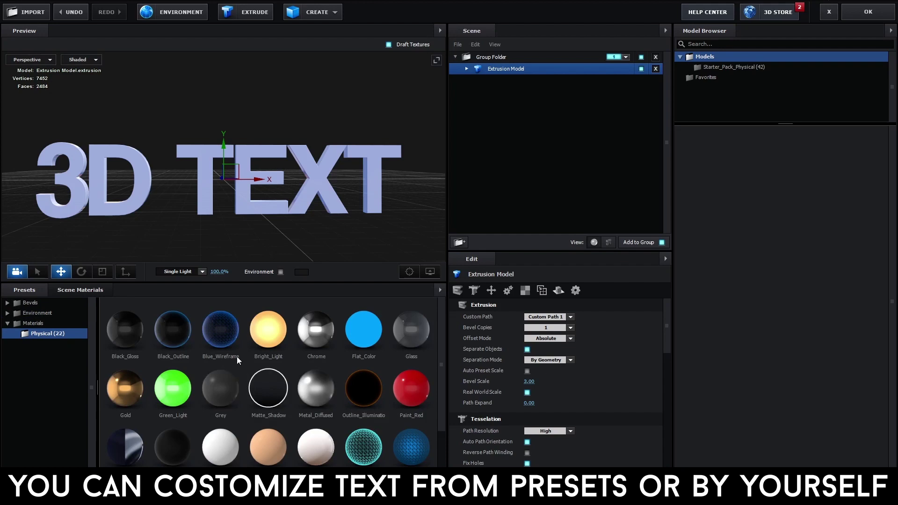
left_click(18, 302)
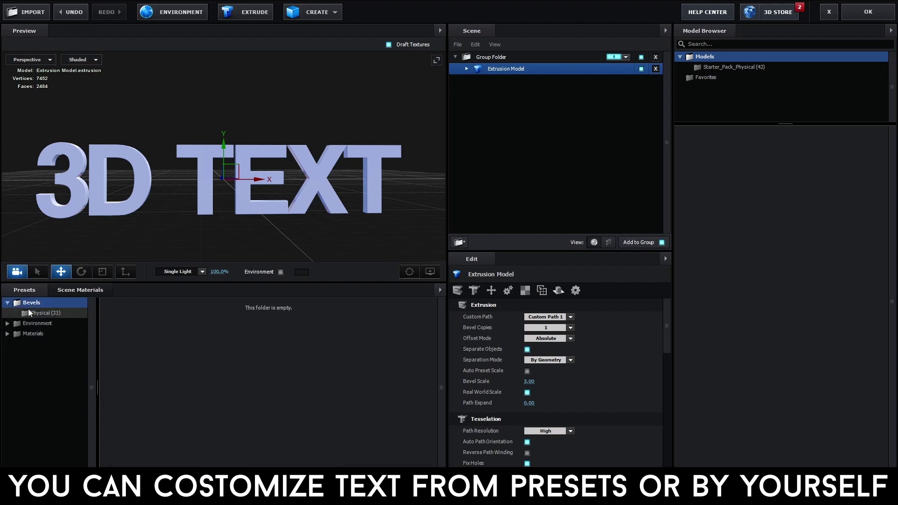
left_click(40, 310)
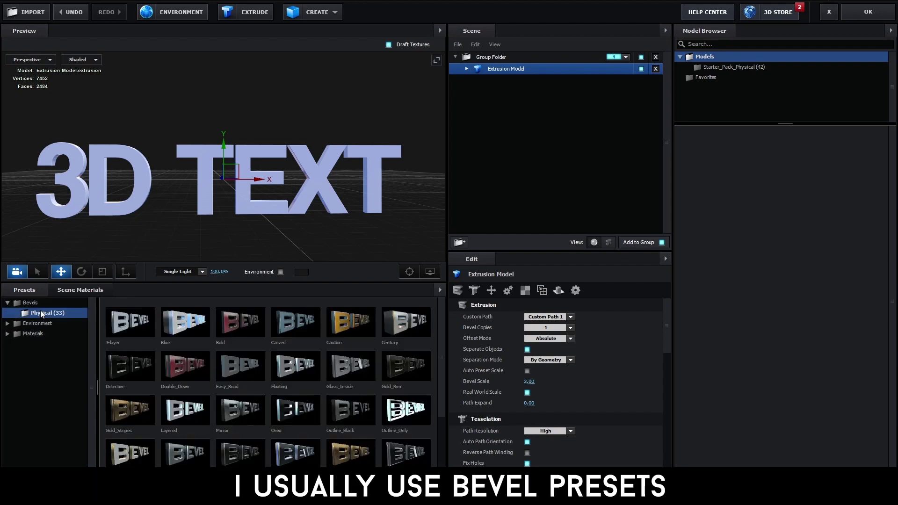
left_click(177, 324)
mouse_move(249, 225)
left_mouse_down()
mouse_move(205, 217)
mouse_move(257, 227)
mouse_move(244, 221)
left_mouse_up()
Accept the Scene Setup and enable Multi-Object under Group 1's Particle Look
left_click(858, 15)
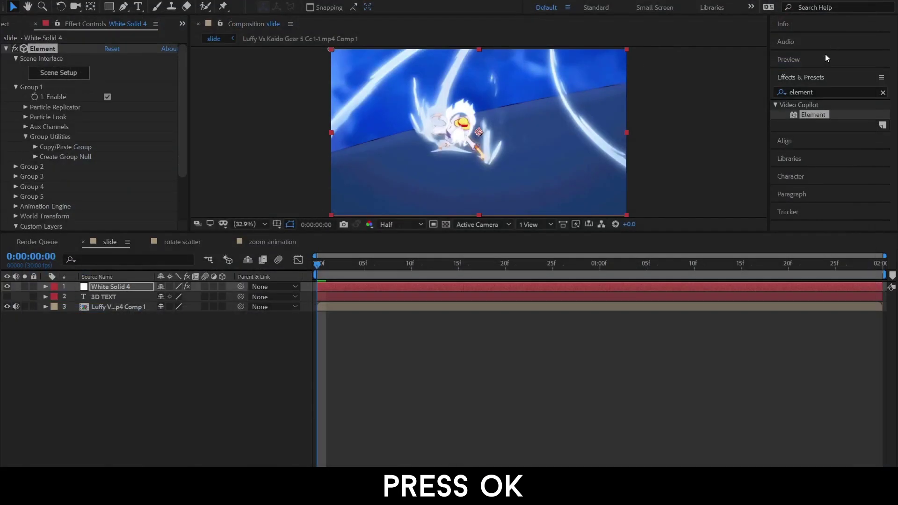
left_click(25, 117)
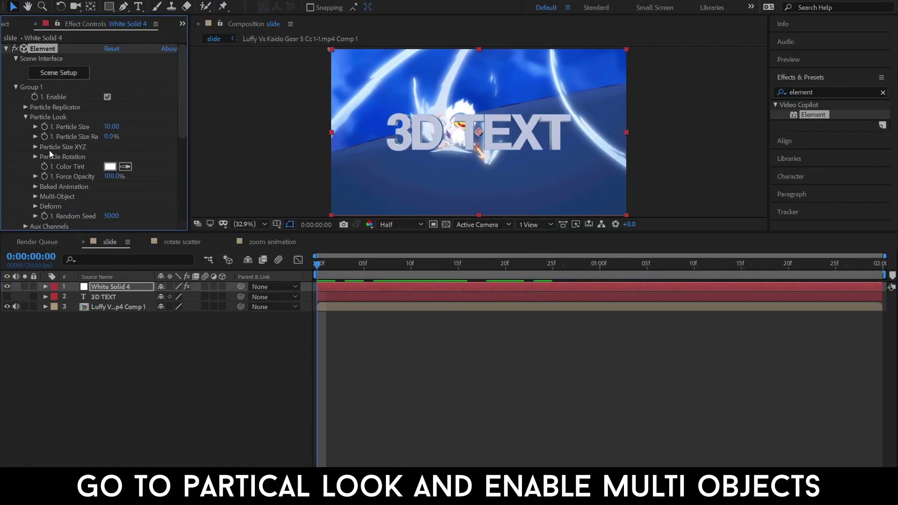
scroll(33, 192, "down", 2)
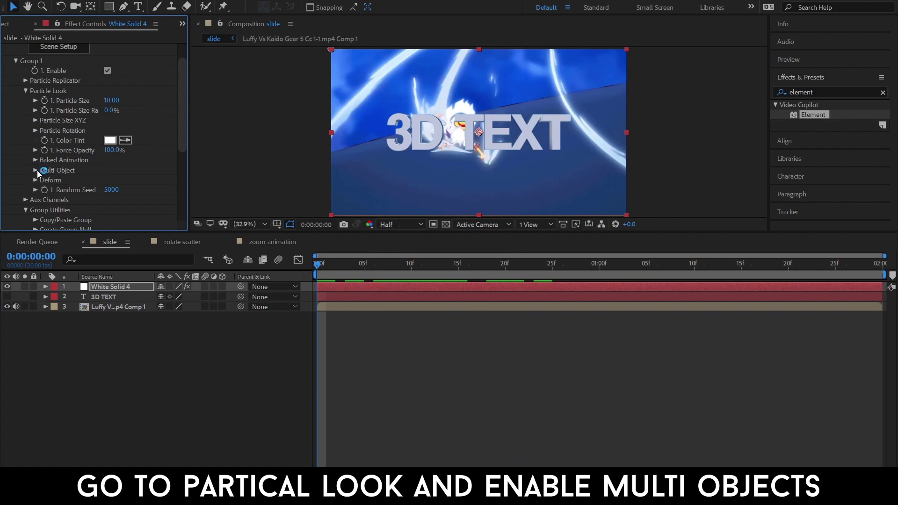
left_click(36, 171)
left_click(106, 180)
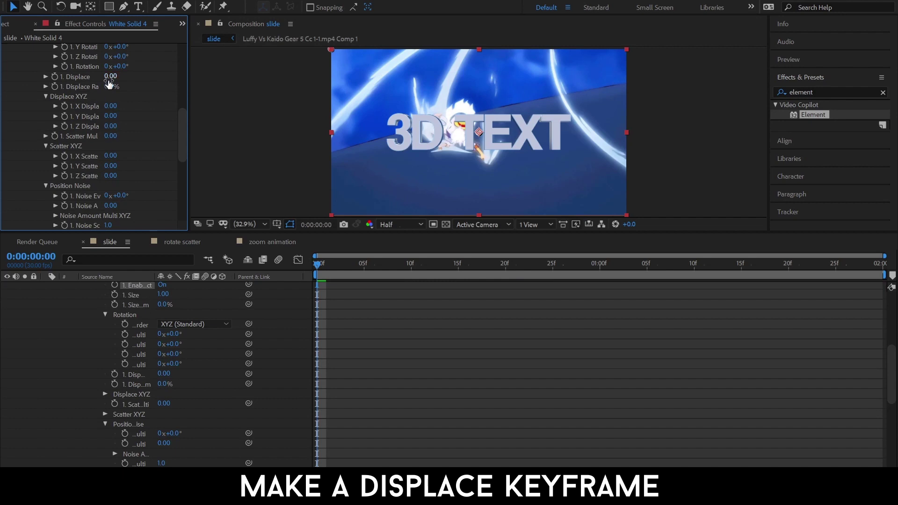
Keyframe Multi-Object Displace at 0 and Rotation at 0° on the first frame
left_click_drag(111, 77, 159, 81)
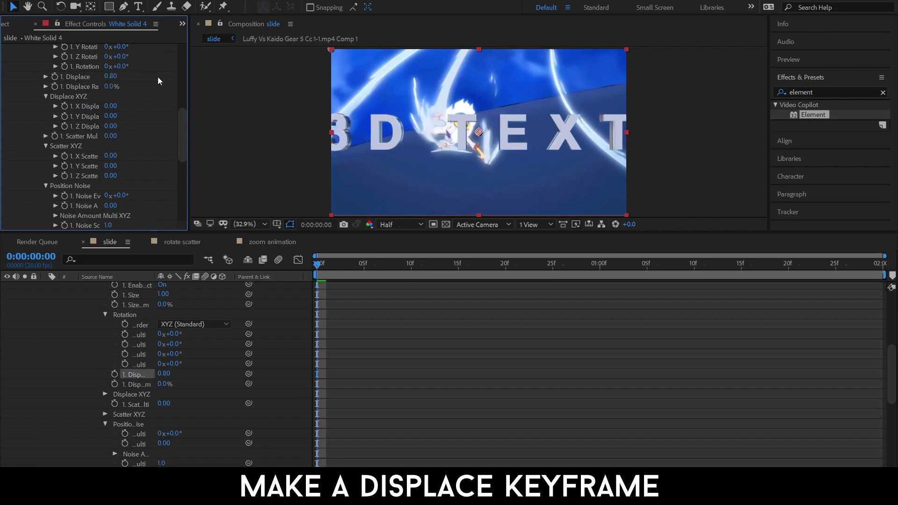
key("ctrl+z")
left_click(55, 76)
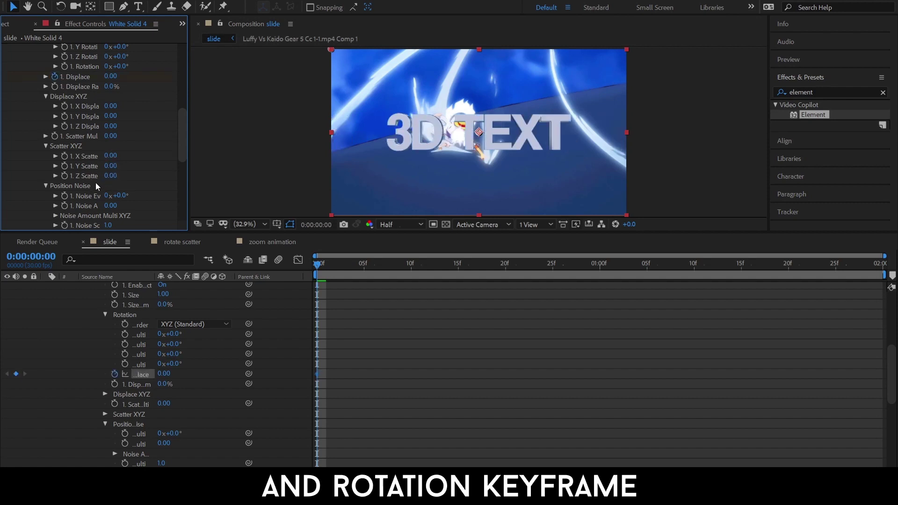
scroll(96, 182, "up", 3)
scroll(89, 170, "up", 2)
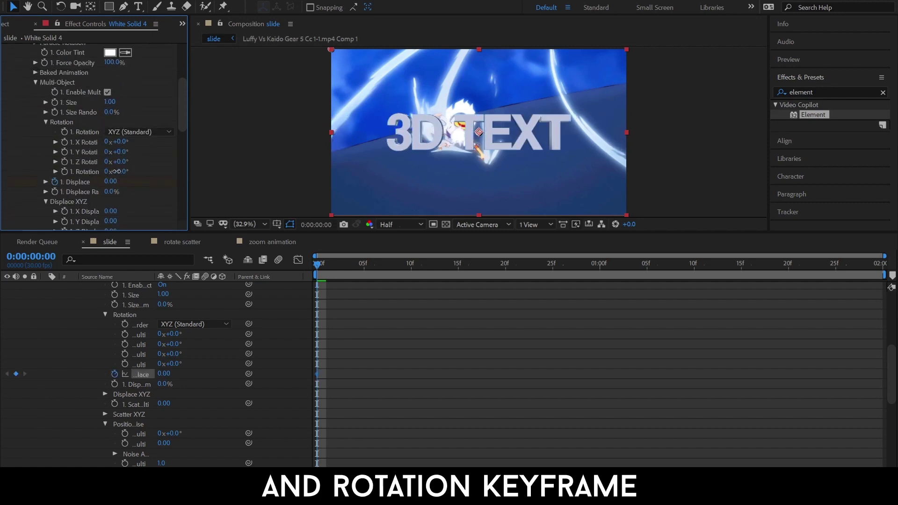
left_click_drag(117, 171, 157, 178)
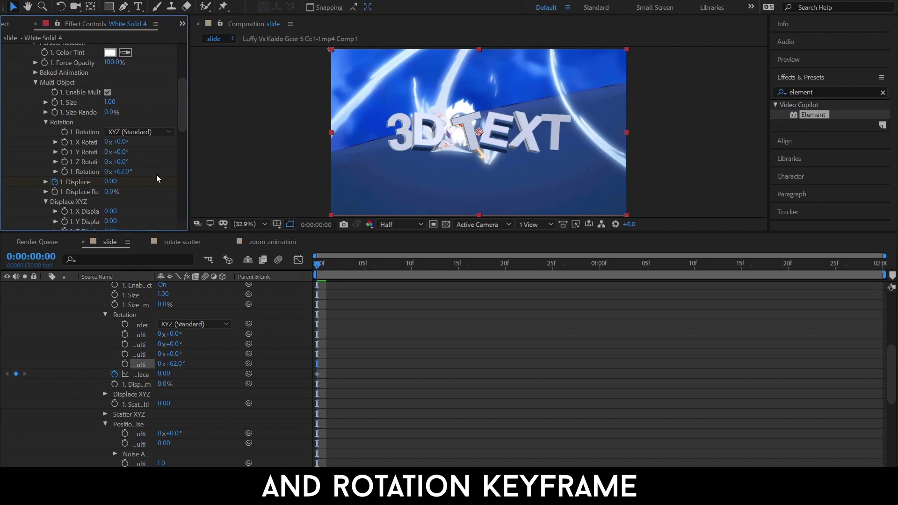
key("ctrl+z")
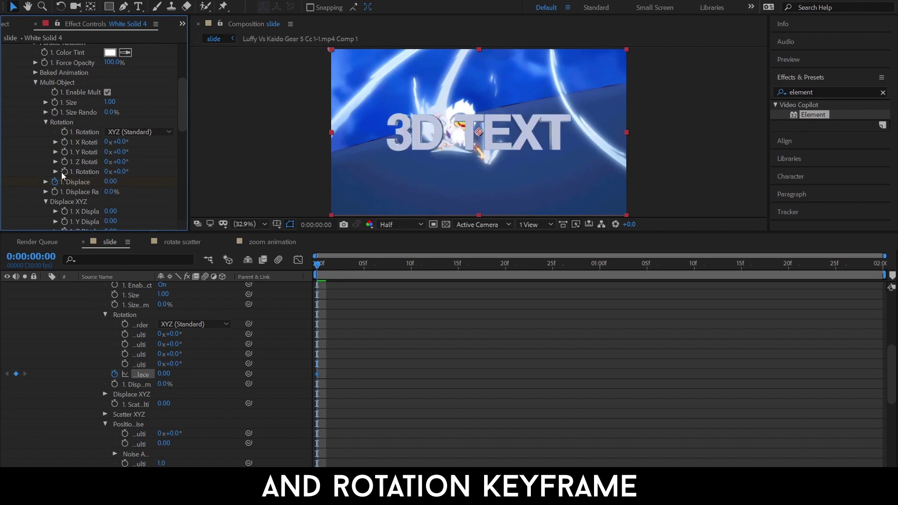
left_click(63, 171)
At frame 0, raise Displace to 3.62 and spin the letters with Rotation
key("u")
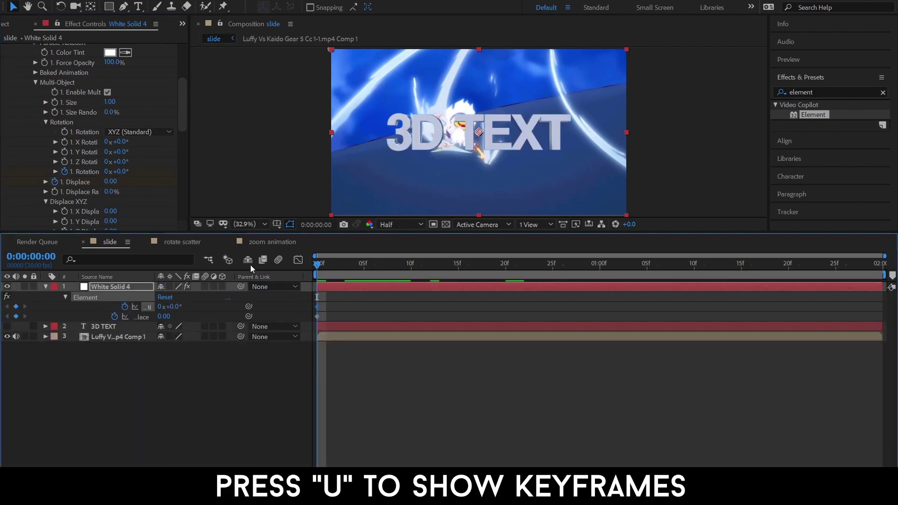
left_click_drag(111, 182, 257, 185)
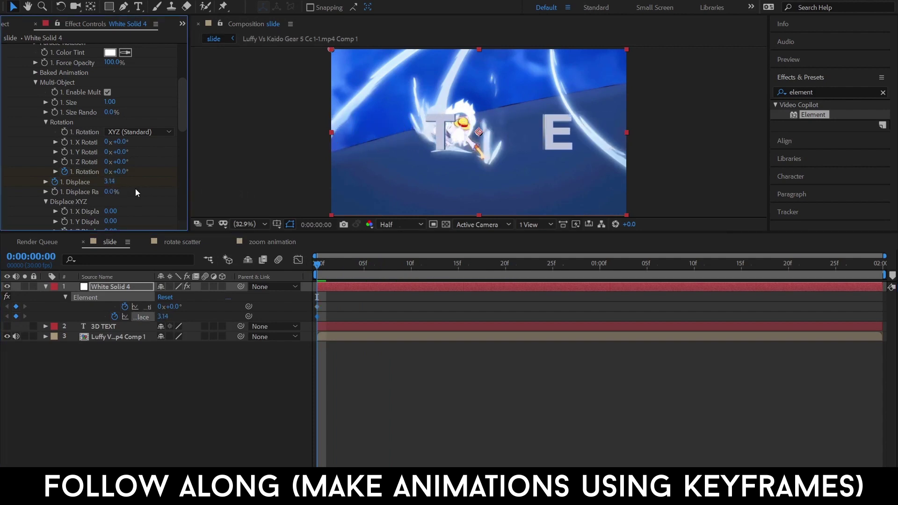
mouse_move(108, 187)
left_mouse_down()
mouse_move(131, 187)
mouse_move(154, 171)
mouse_move(55, 171)
mouse_move(219, 159)
left_mouse_up()
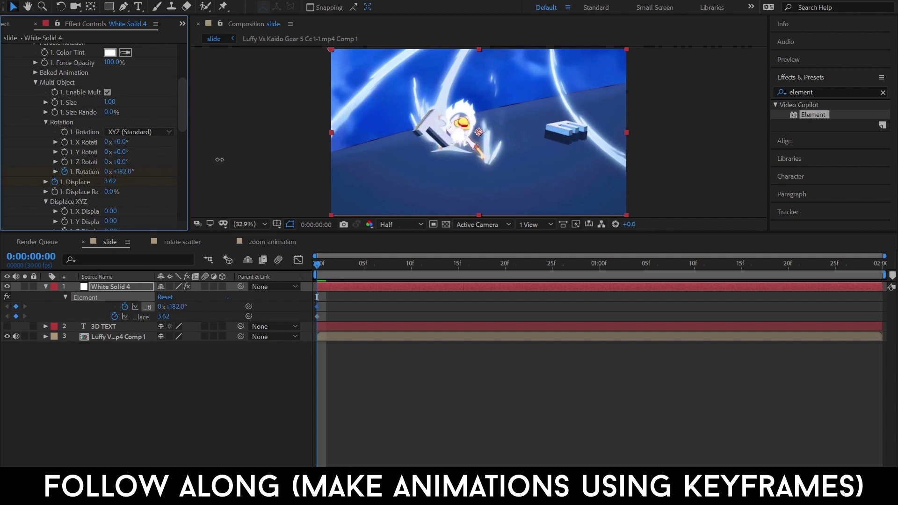
At frame 27, keyframe Displace at 0 and a negative Rotation to reassemble the letters
left_click_drag(318, 263, 571, 264)
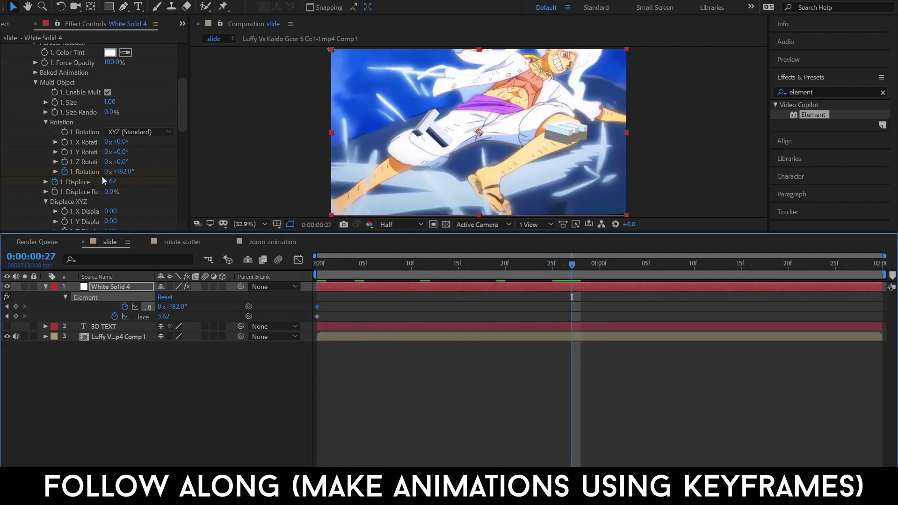
left_click_drag(112, 186, 93, 186)
left_click(112, 182)
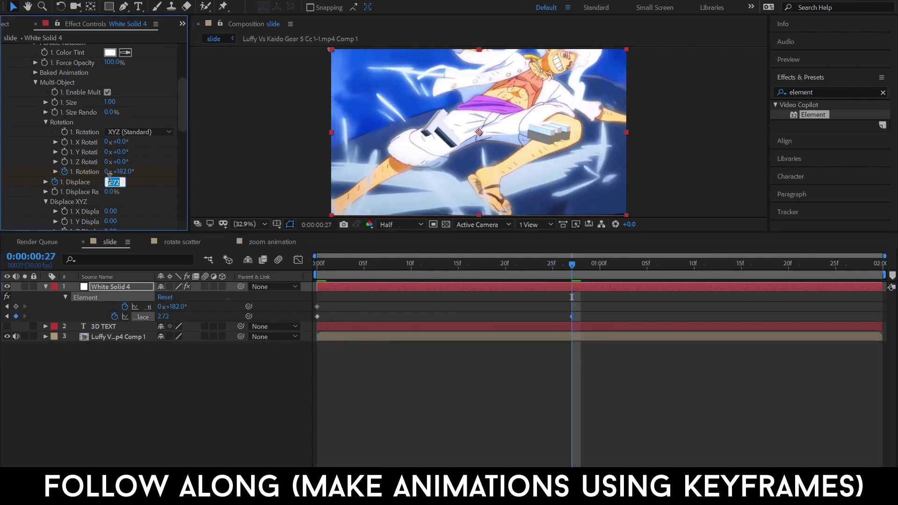
type("0")
key("Return")
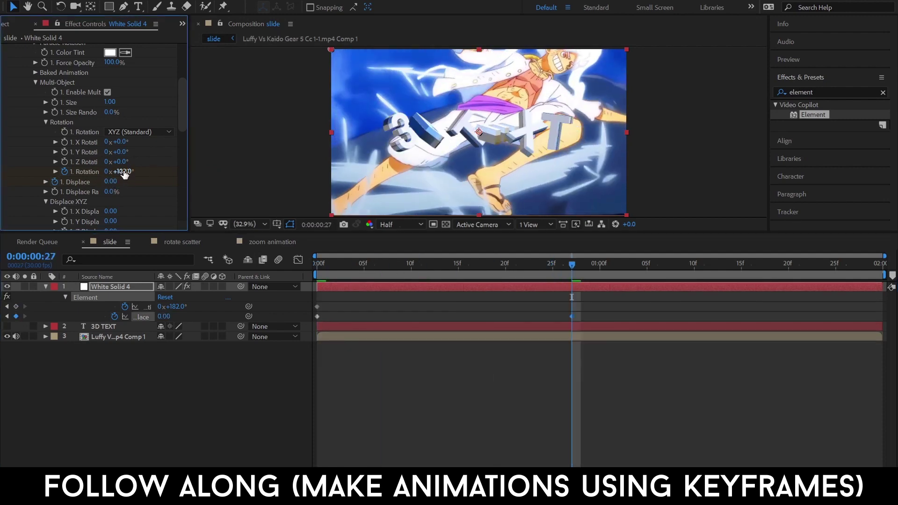
mouse_move(124, 174)
left_mouse_down()
mouse_move(2, 183)
mouse_move(3, 193)
left_mouse_up()
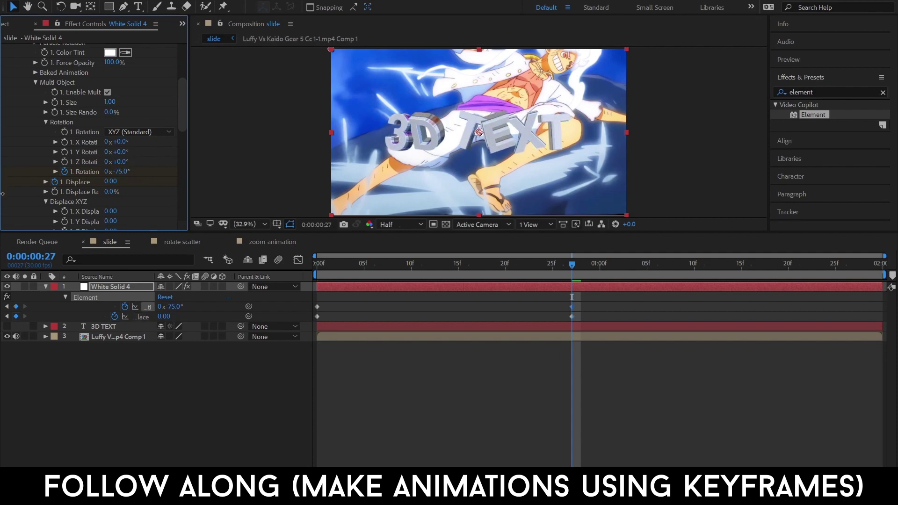
left_click_drag(124, 173, 80, 173)
Set the starting Rotation to 143° and move the end keyframes to the composition's end
left_click(217, 246)
key("Home")
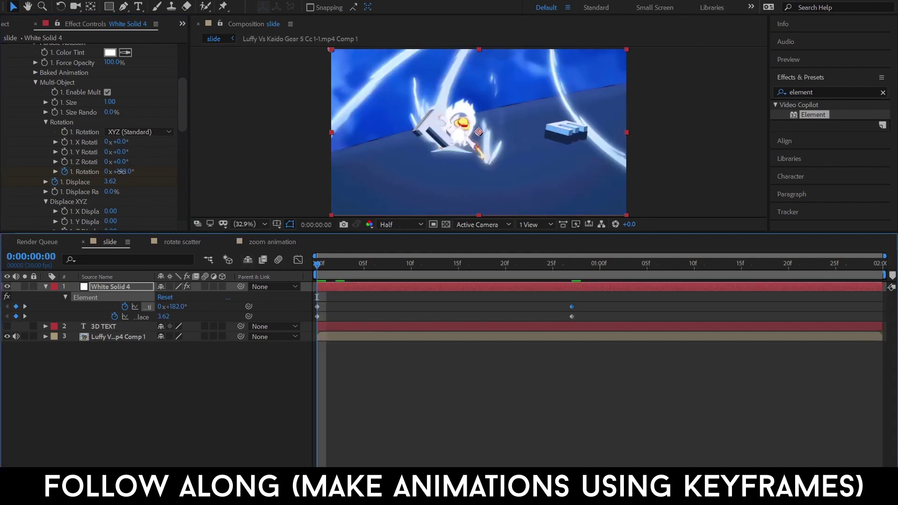
left_click_drag(120, 171, 146, 188)
key("k")
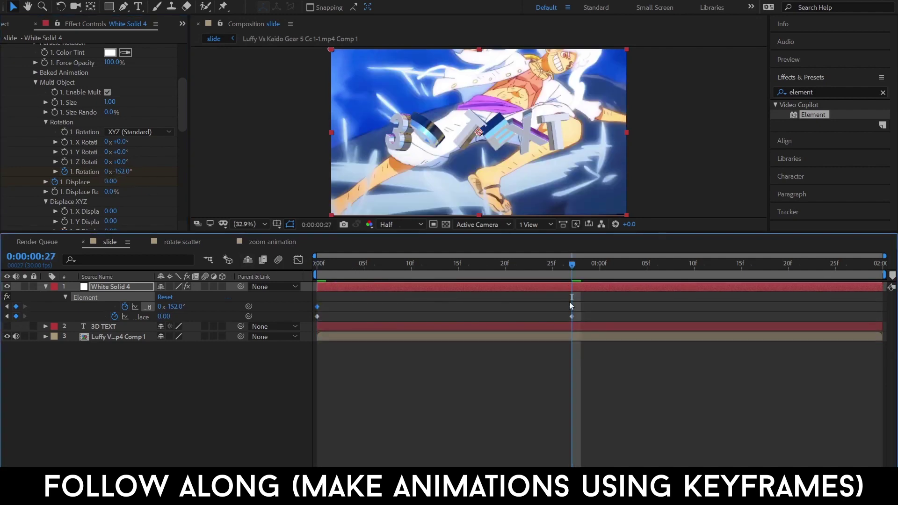
mouse_move(557, 297)
left_mouse_down()
mouse_move(579, 322)
mouse_move(889, 321)
left_mouse_up()
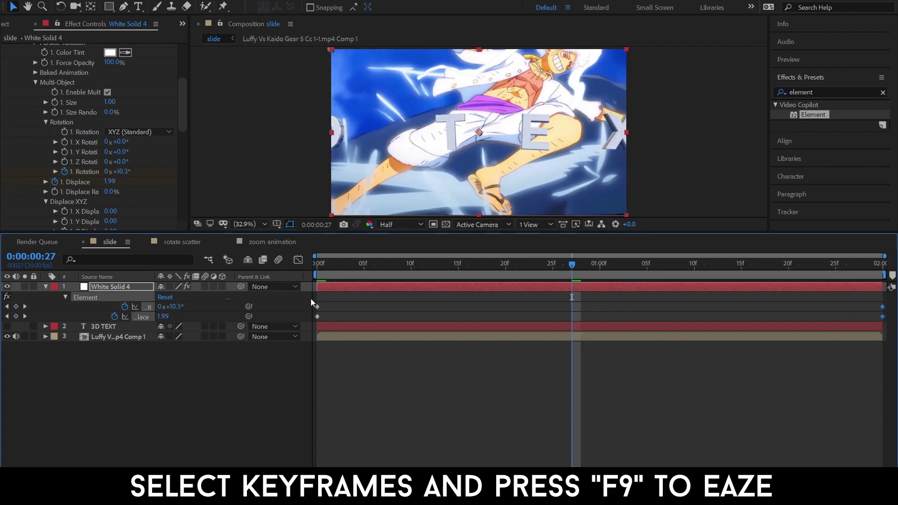
left_click_drag(309, 302, 886, 322)
Apply Easy Ease and reshape the Displace curve to drop sharply then settle slowly
key("F9")
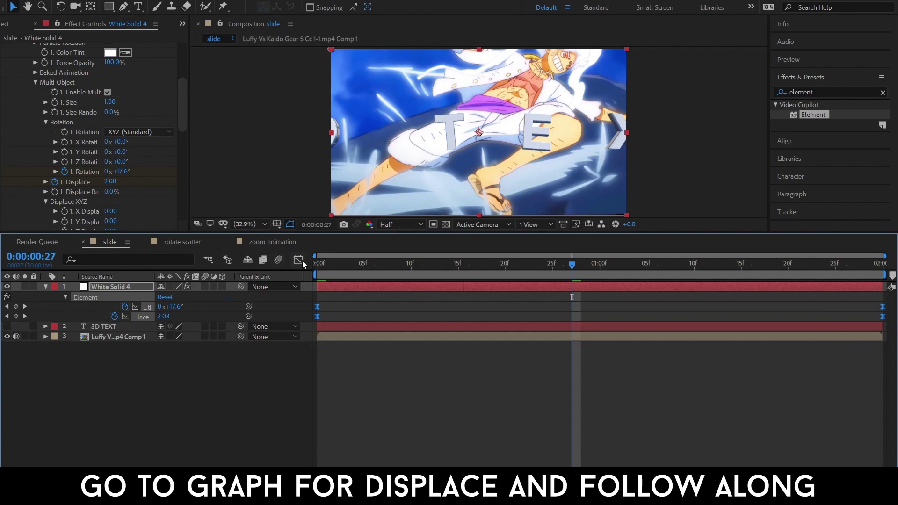
left_click(298, 259)
left_click(142, 359)
left_click(142, 317)
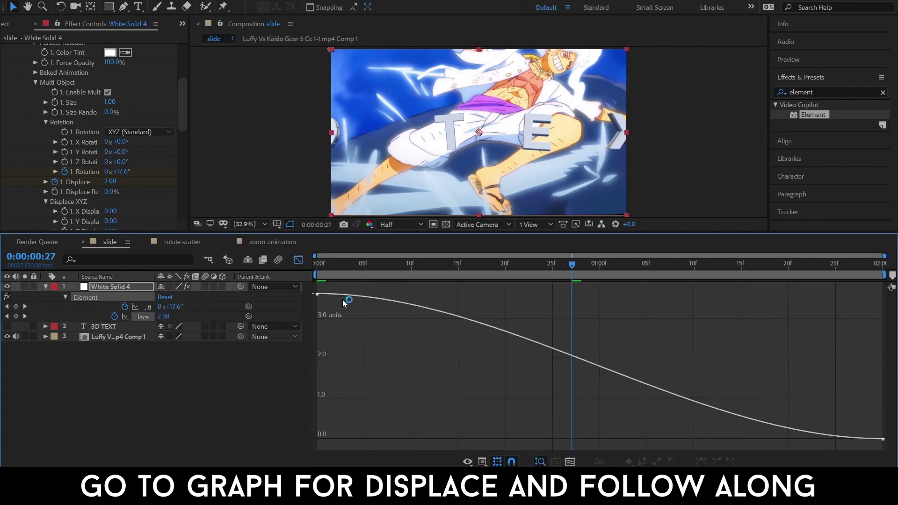
left_click(541, 335)
left_click_drag(506, 294, 319, 438)
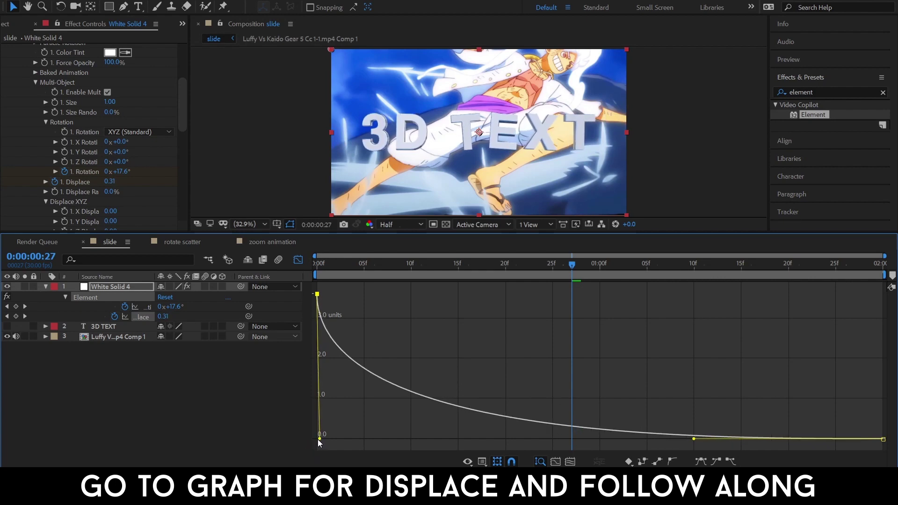
left_click_drag(695, 441, 464, 435)
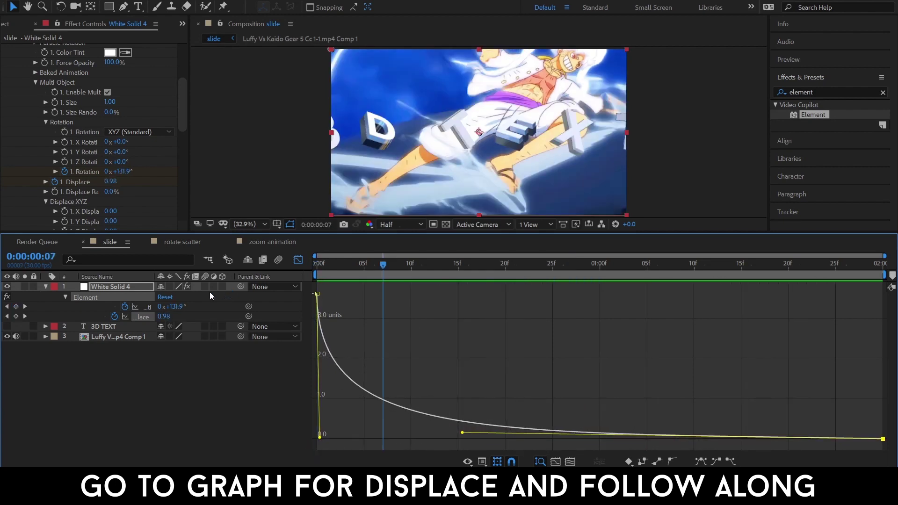
Reshape the Rotation curve with a steep opening drop and long tail, then scrub to check
left_click(142, 305)
left_click(317, 294)
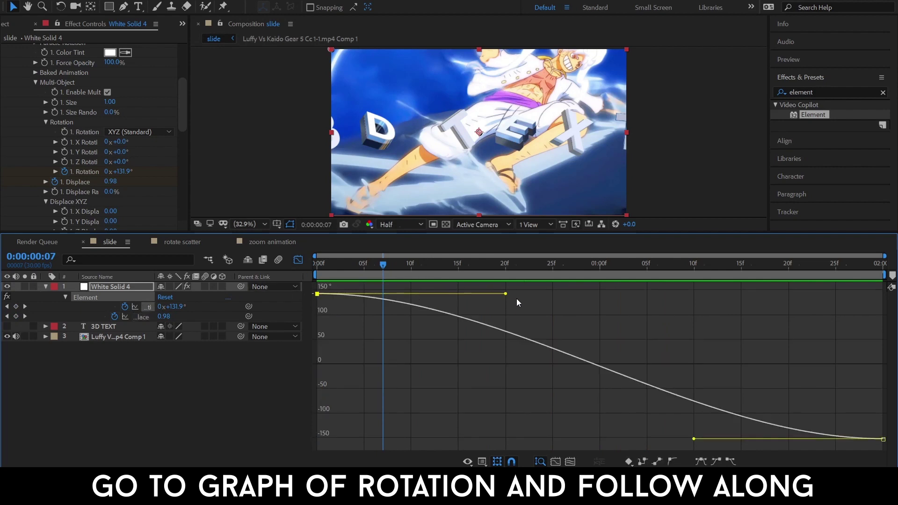
mouse_move(516, 298)
left_mouse_down()
mouse_move(313, 409)
mouse_move(312, 378)
left_mouse_up()
left_click_drag(694, 439, 883, 321)
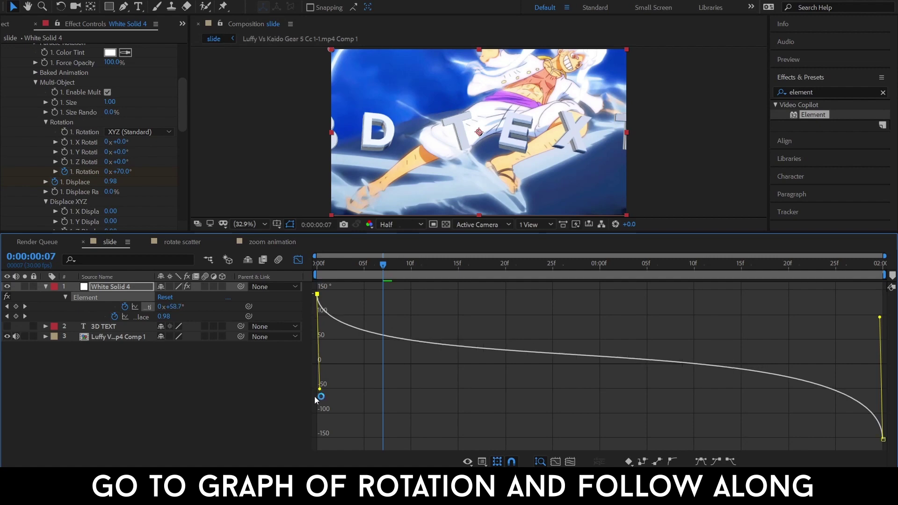
left_click_drag(320, 380, 310, 419)
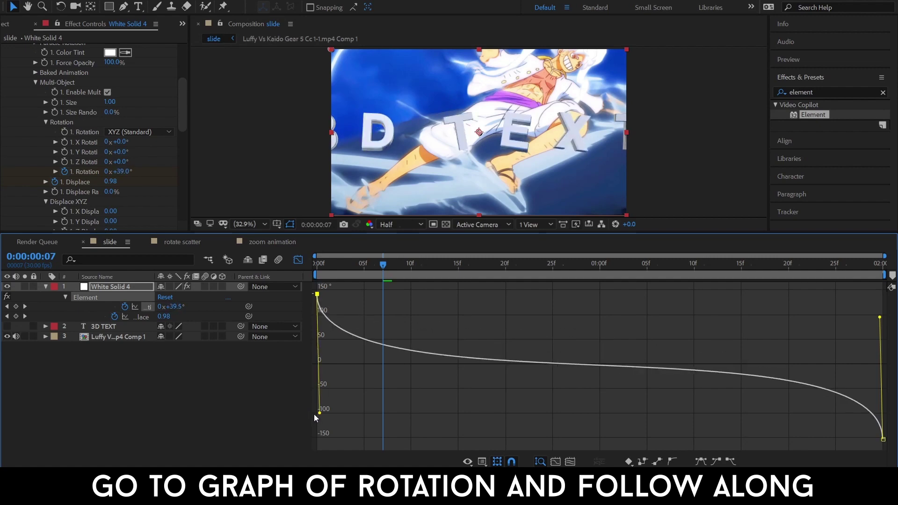
left_click_drag(383, 264, 300, 265)
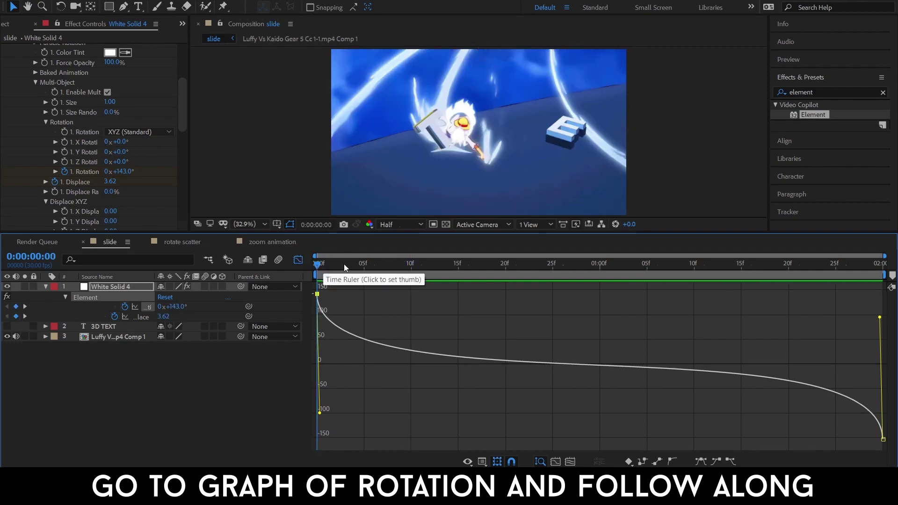
mouse_move(344, 264)
left_mouse_down()
mouse_move(301, 257)
mouse_move(357, 266)
left_mouse_up()
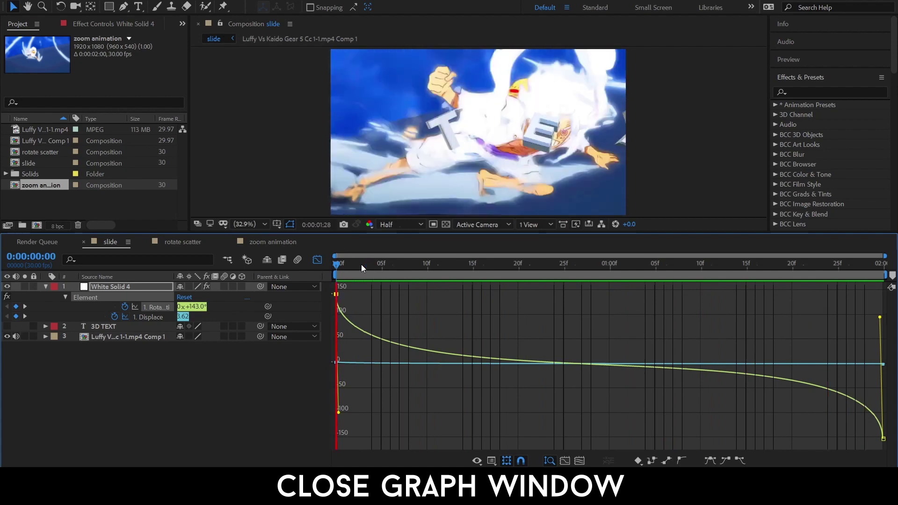
Stop the preview, leave the Graph Editor, and turn on Ambient Occlusion in Element's render settings
left_click(361, 264)
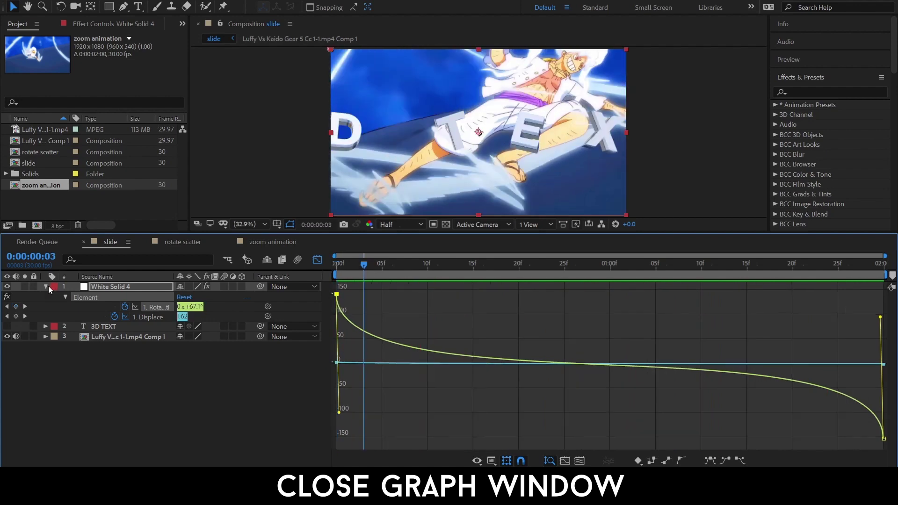
left_click(45, 286)
left_click(317, 260)
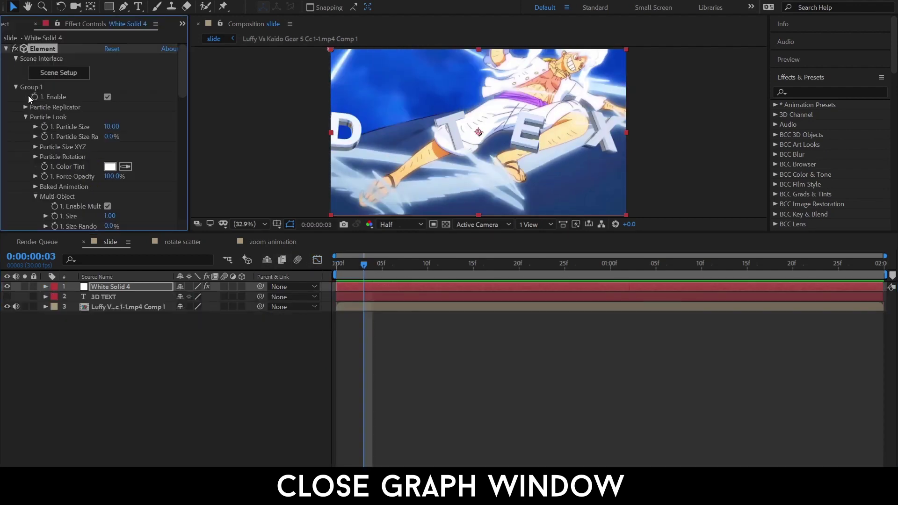
scroll(32, 137, "down", 5)
scroll(32, 138, "down", 5)
scroll(32, 138, "down", 5)
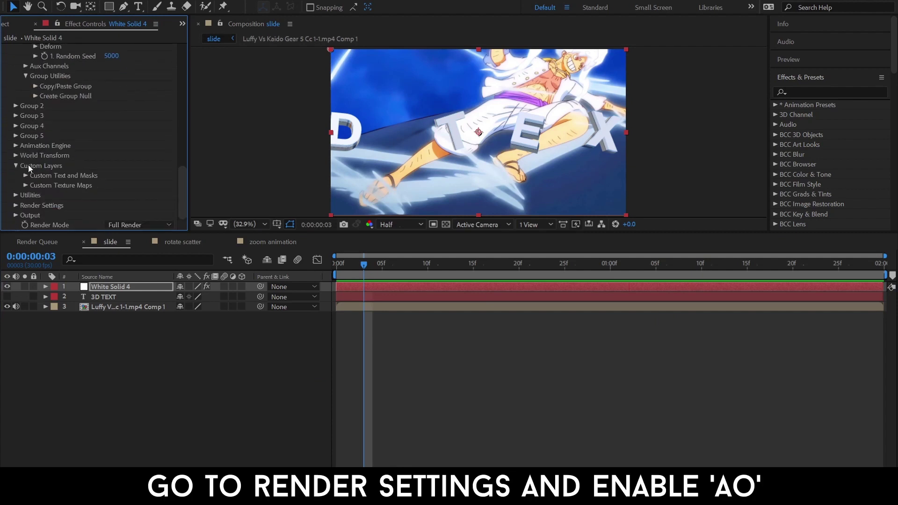
left_click(16, 205)
scroll(50, 180, "down", 5)
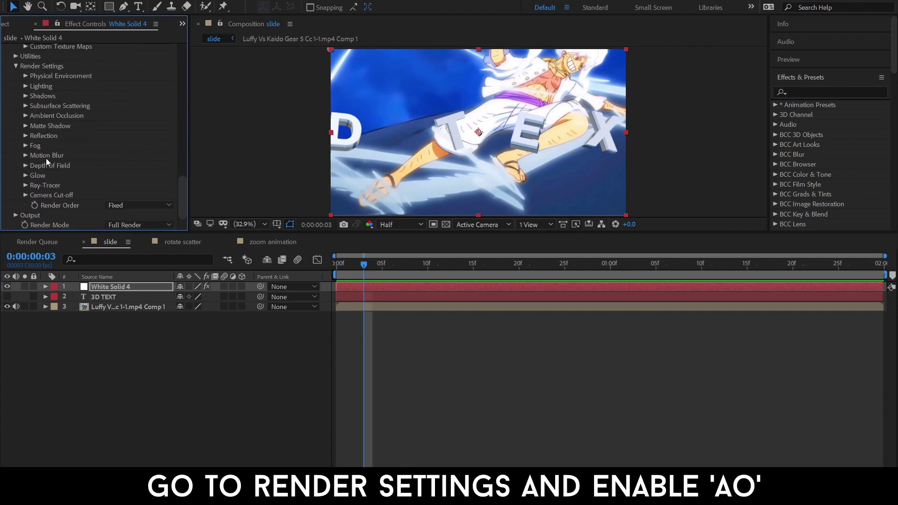
left_click(23, 115)
scroll(22, 117, "down", 2)
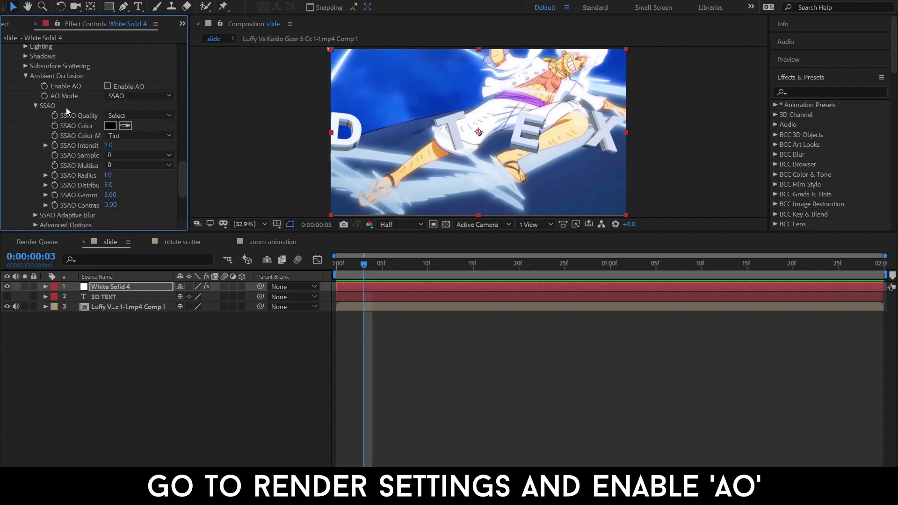
left_click(108, 87)
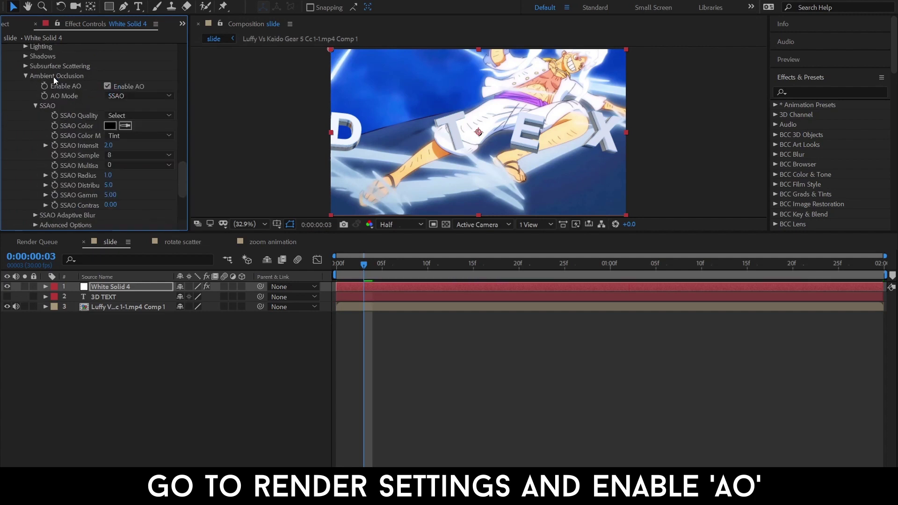
left_click(26, 77)
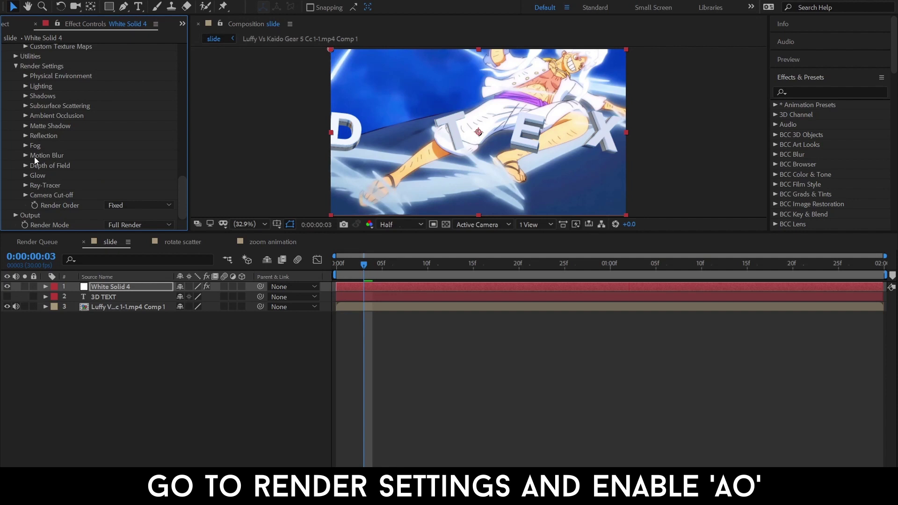
Collapse Group 1 and the Element effect's settings
scroll(24, 154, "up", 5)
scroll(13, 57, "up", 5)
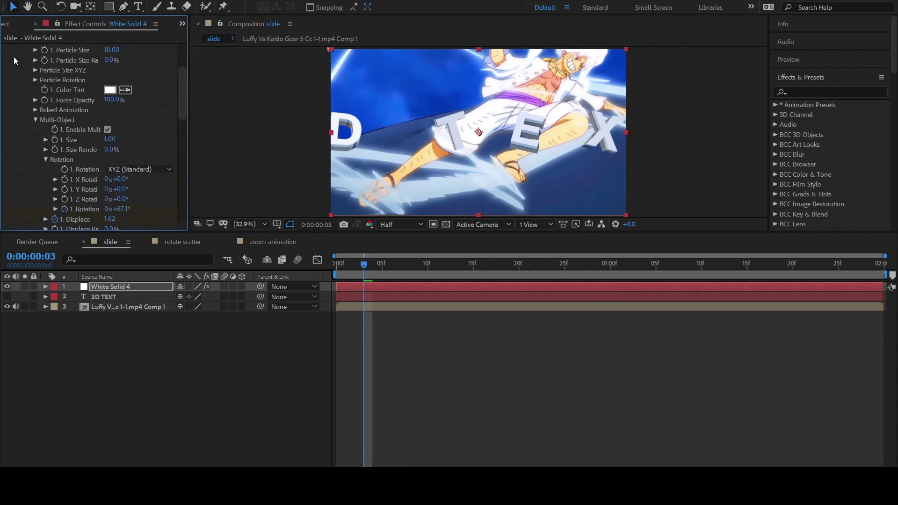
left_click(16, 87)
left_click(5, 48)
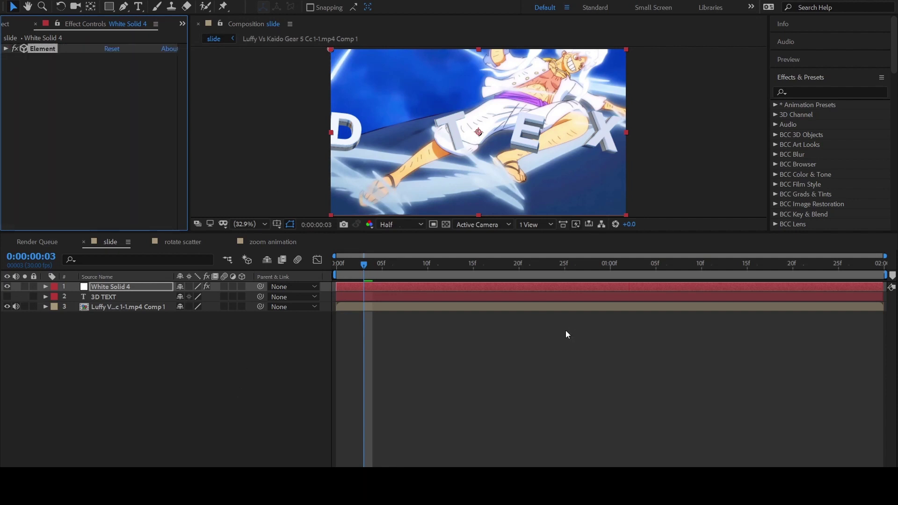
Find BCC Glow OBS by searching 'glow' and apply it to White Solid 4
left_click(809, 91)
type("glow")
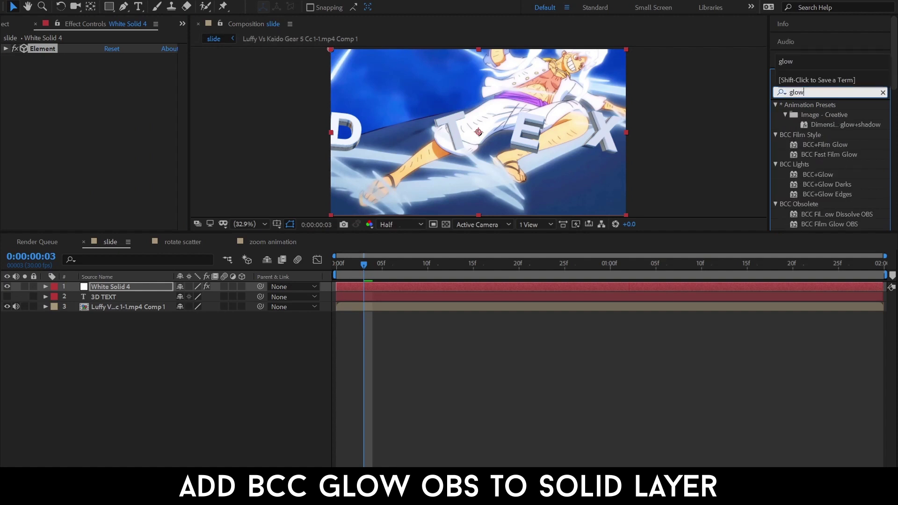
left_click(823, 181)
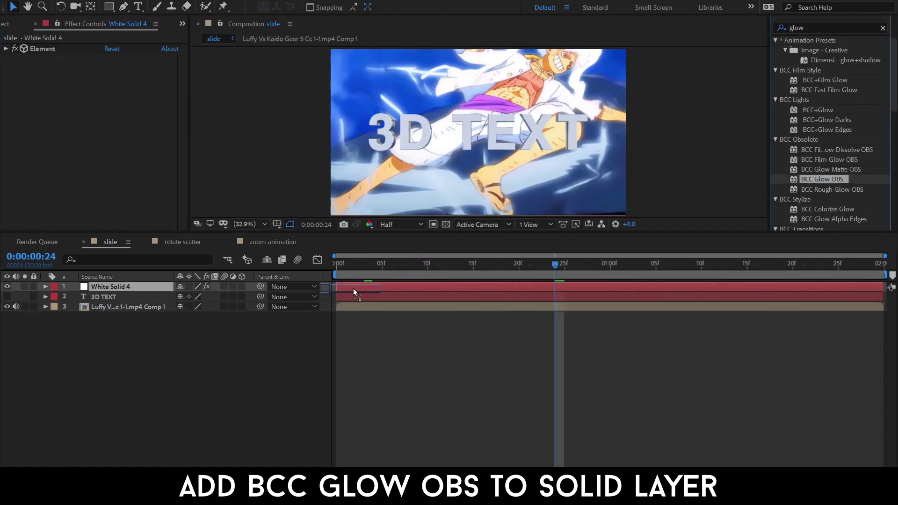
left_click_drag(823, 180, 353, 288)
Set the glow threshold to 13, radius to 210 and intensity to 0.81
mouse_move(112, 125)
left_mouse_down()
mouse_move(142, 125)
mouse_move(97, 120)
left_mouse_up()
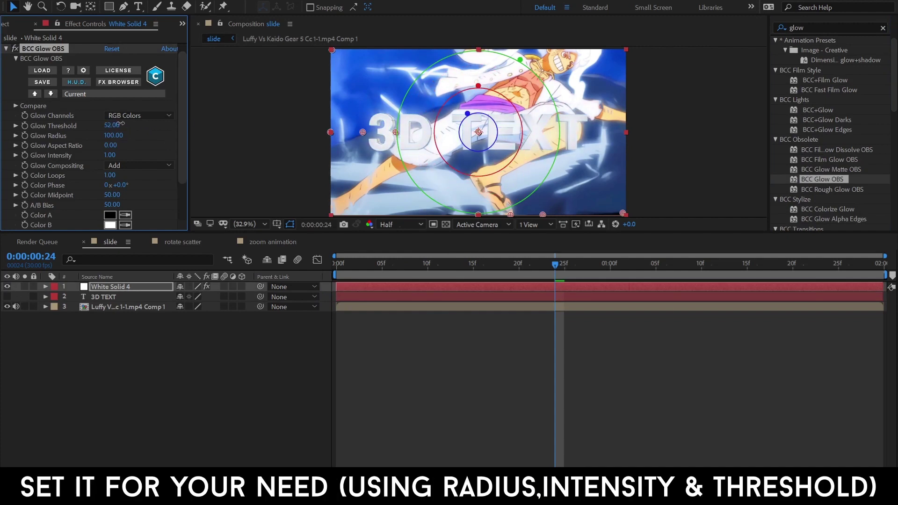
mouse_move(111, 156)
left_mouse_down()
mouse_move(95, 158)
mouse_move(116, 148)
left_mouse_up()
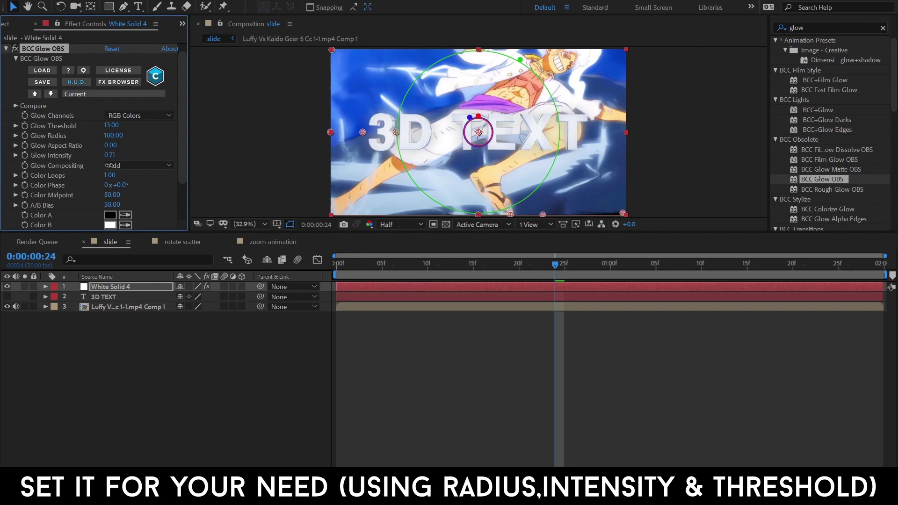
mouse_move(112, 135)
left_mouse_down()
mouse_move(100, 135)
mouse_move(185, 164)
mouse_move(169, 153)
left_mouse_up()
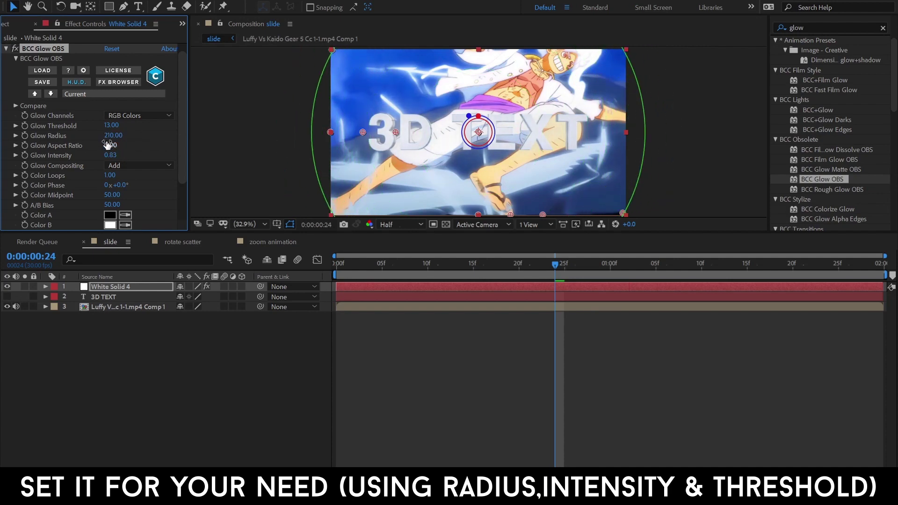
mouse_move(110, 154)
left_mouse_down()
mouse_move(134, 143)
mouse_move(51, 94)
left_mouse_up()
left_click(6, 48)
Search 'cc light' and apply CC Light Rays to White Solid 4
double_click(797, 27)
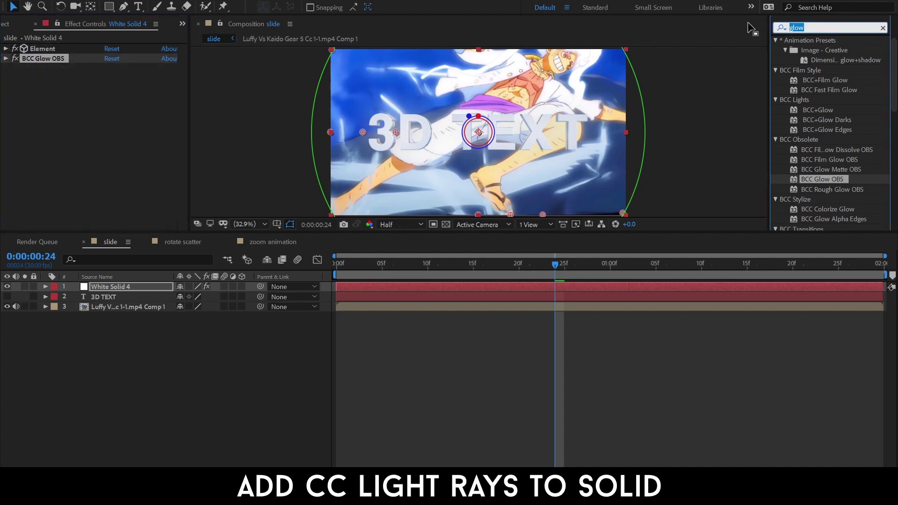
type("cclight")
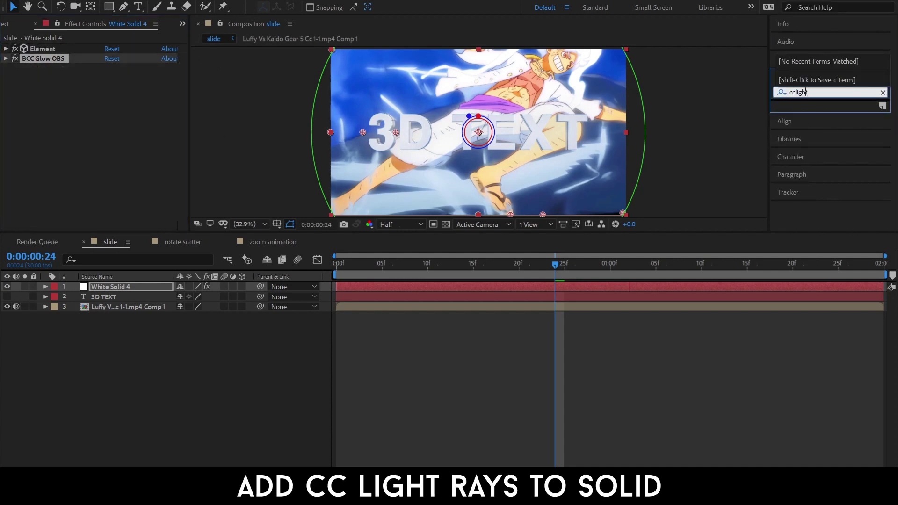
key("Left")
key("Left")
key("Left")
scroll(819, 224, "down", 5)
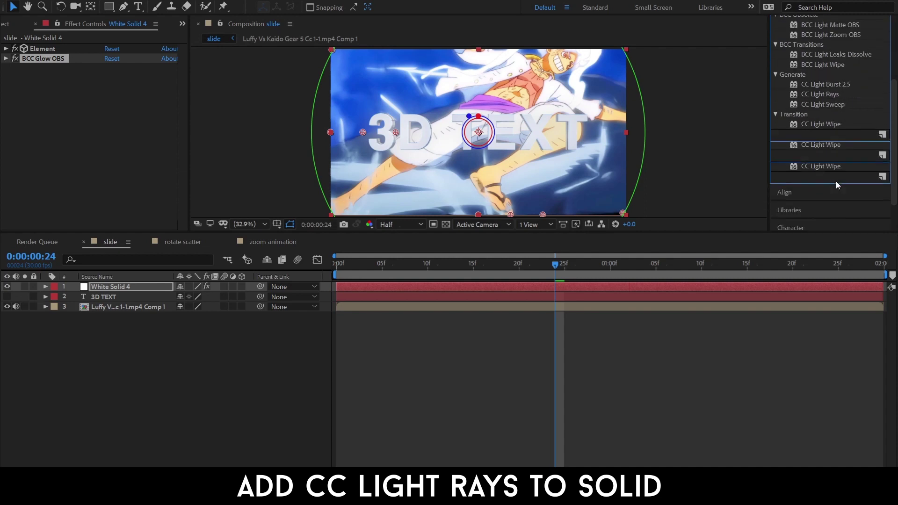
left_click_drag(823, 116, 467, 287)
Centre the light rays on 3D TEXT with intensity 127 and radius 57, then preview
left_click_drag(404, 90, 503, 125)
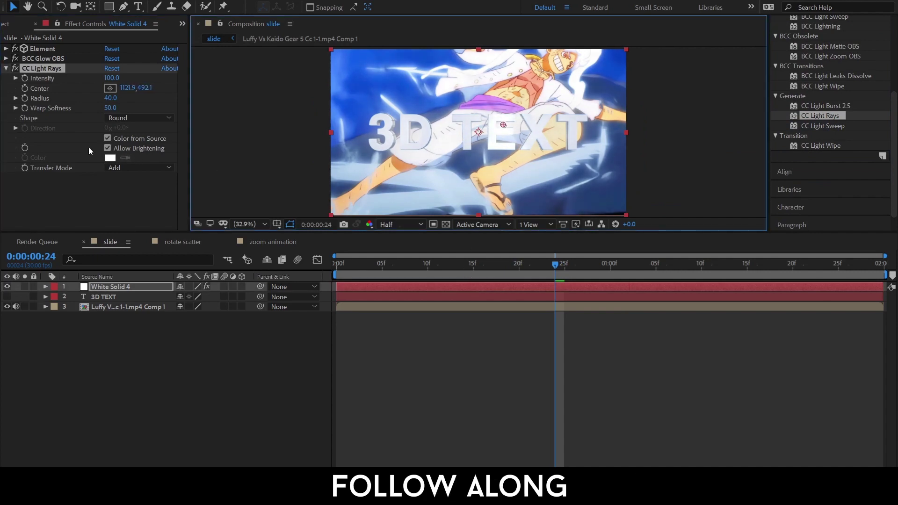
left_click_drag(111, 77, 125, 95)
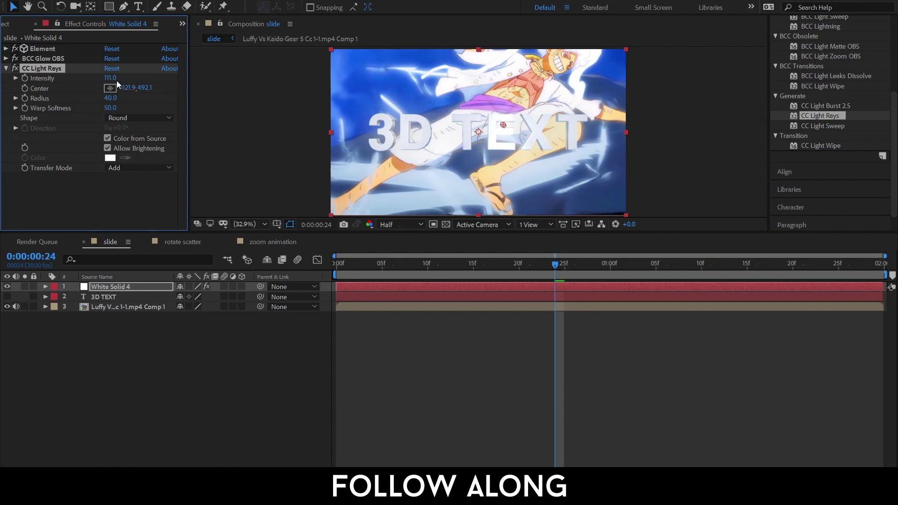
mouse_move(96, 76)
left_mouse_down()
mouse_move(127, 87)
mouse_move(121, 99)
left_mouse_up()
key("space")
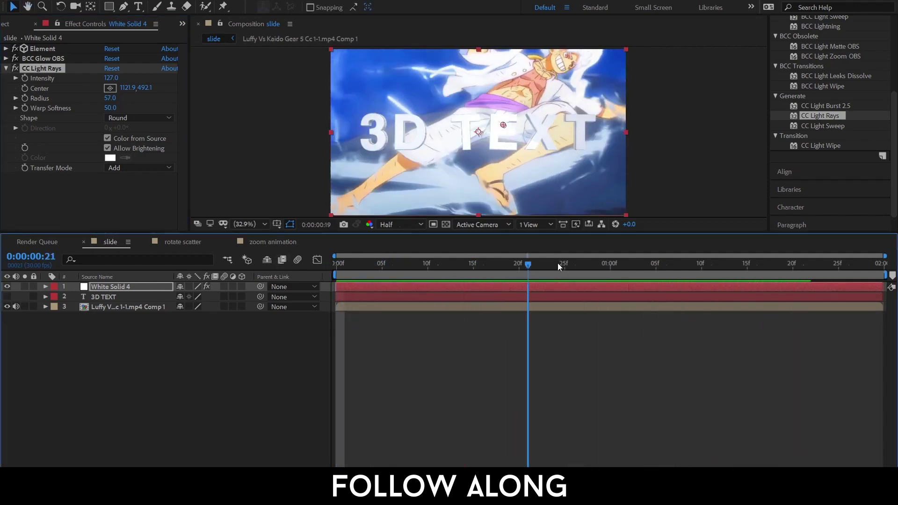
key("space")
Lower the BCC Glow OBS intensity to 0.48 and check the result at 0:00:00:26
left_click(5, 68)
left_click(6, 58)
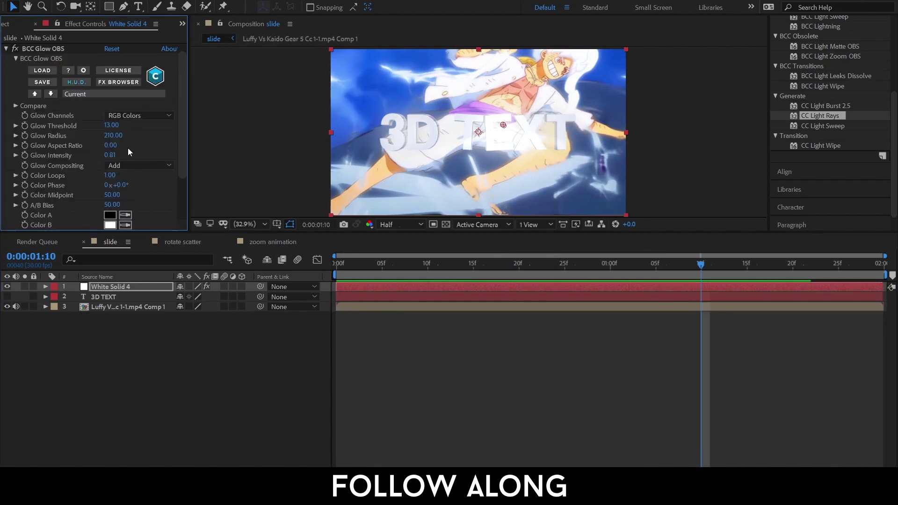
left_click(101, 156)
left_click_drag(100, 157, 87, 154)
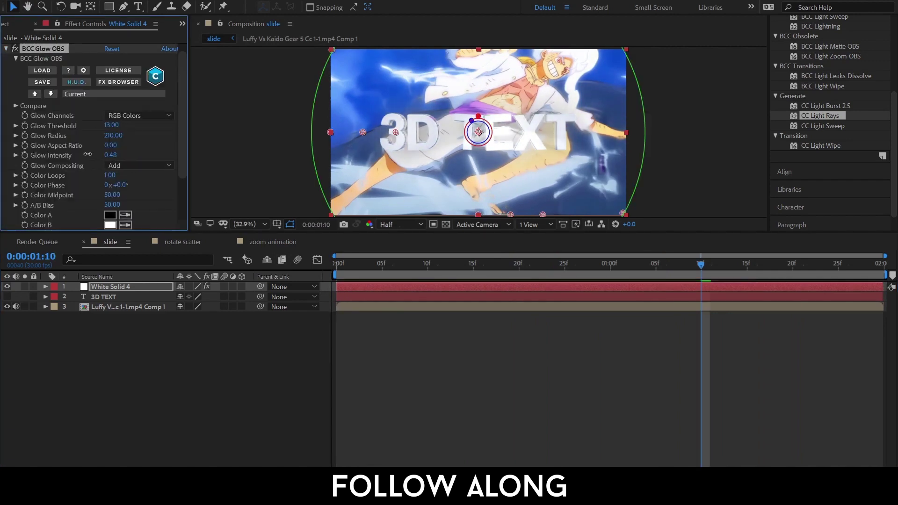
left_click_drag(448, 272, 576, 304)
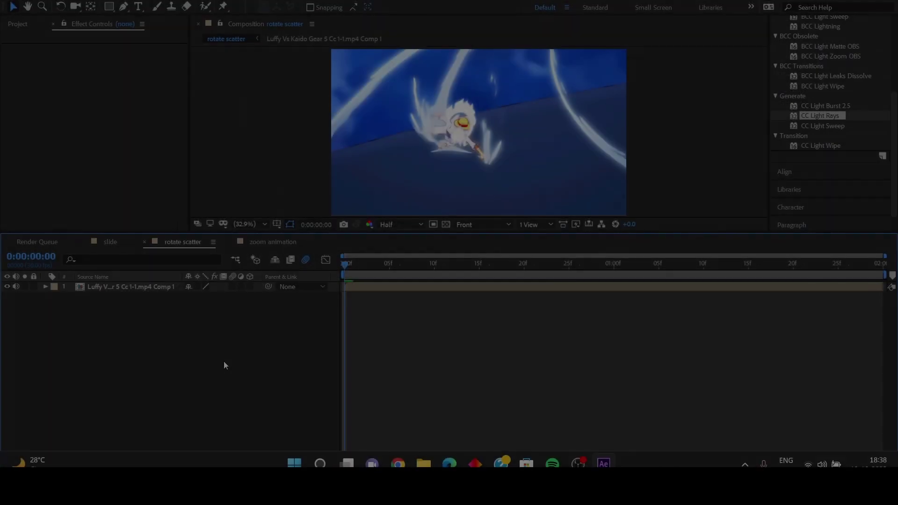
Add a new text layer reading '3D TEXT' in the rotate scatter comp
right_click(223, 356)
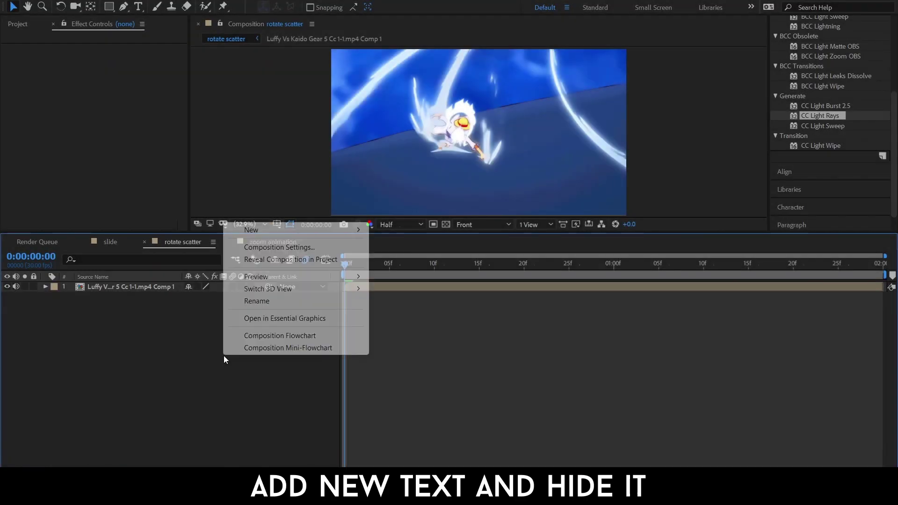
mouse_move(290, 230)
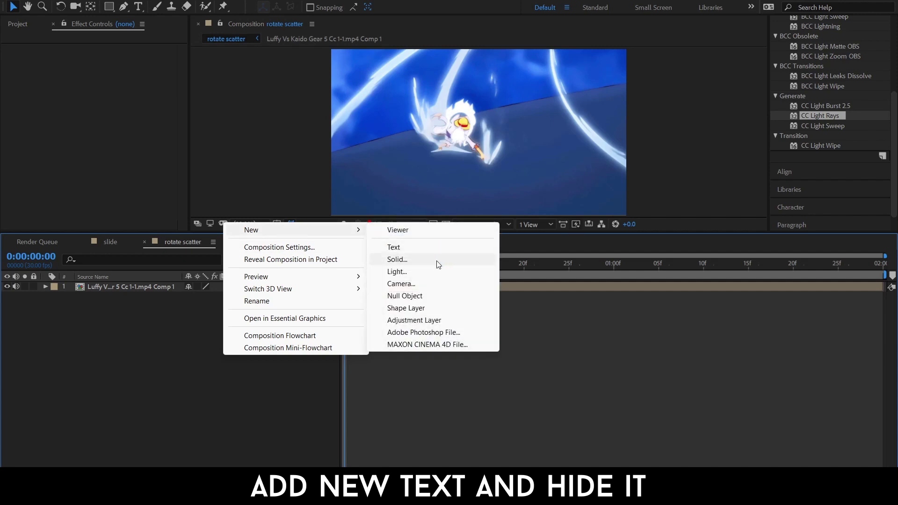
left_click(405, 247)
type("3")
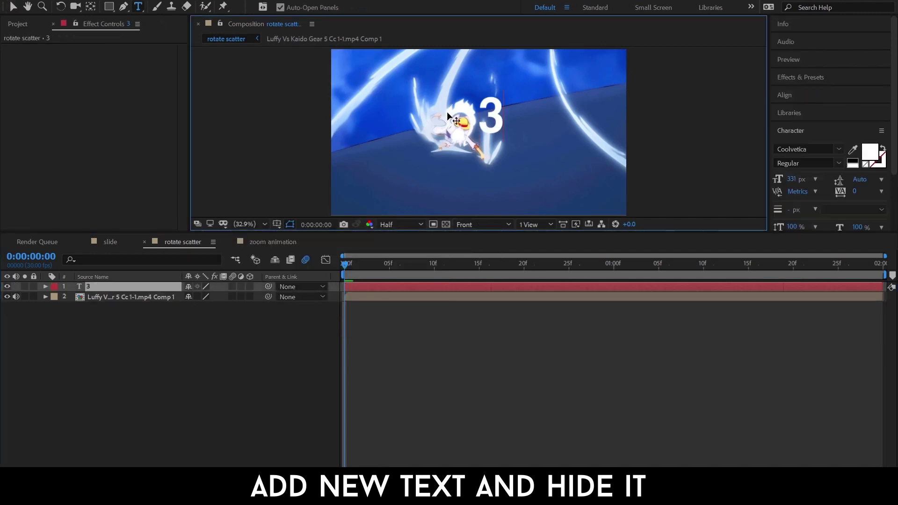
type("DnTEXT")
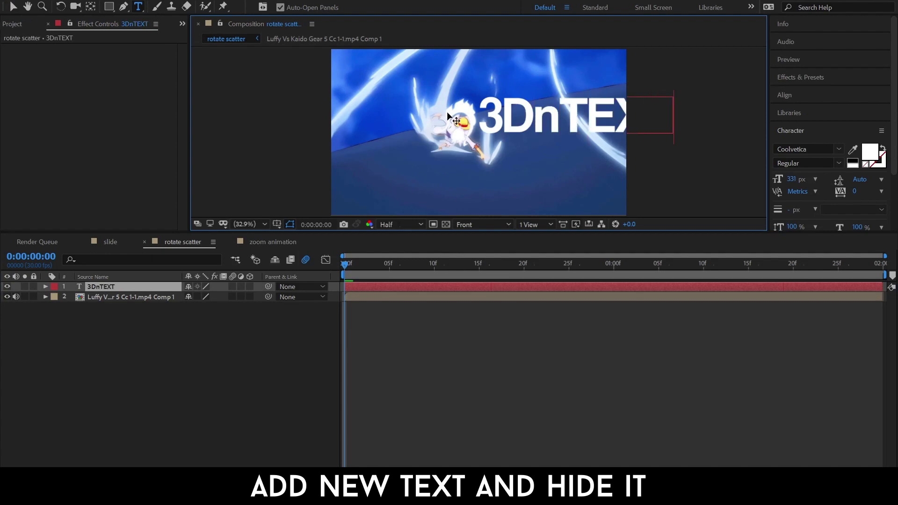
key("Left")
key("Left")
key("Left")
key("BackSpace")
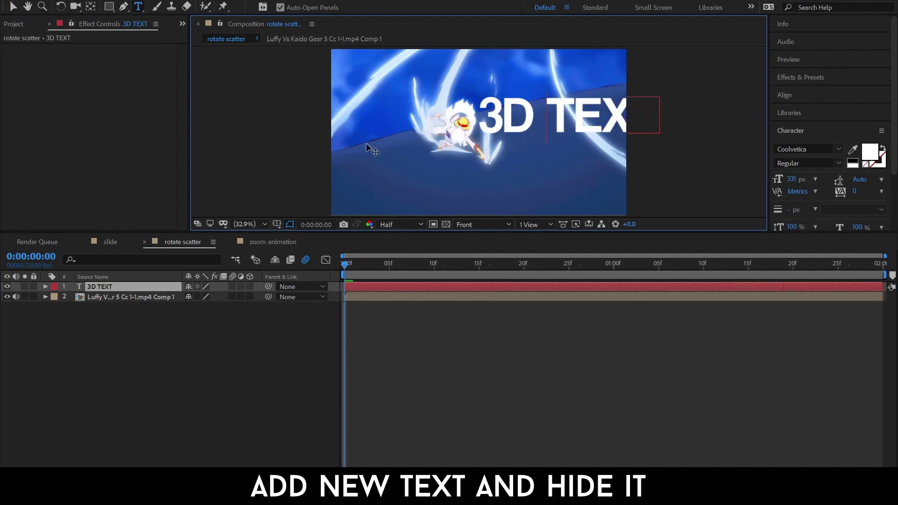
left_click(13, 6)
Centre the 3D TEXT layer in the comp and hide it
key("ctrl+Home")
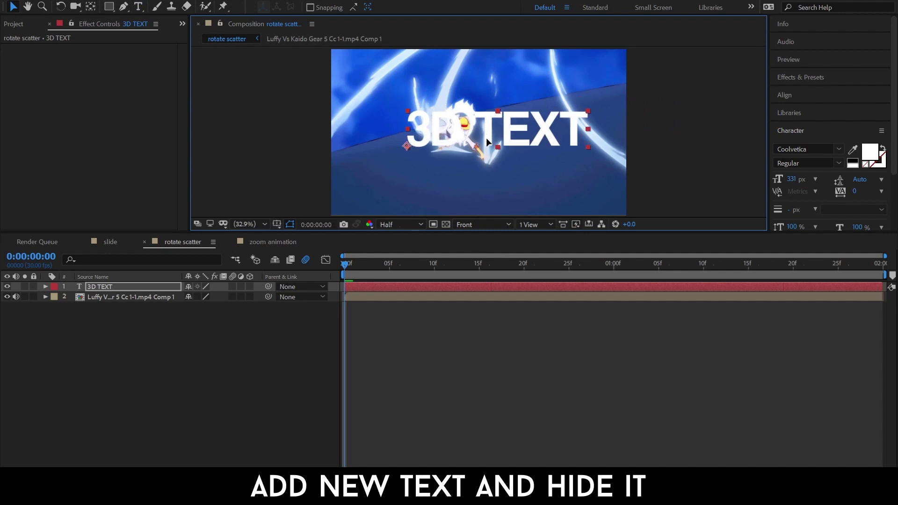
left_click(7, 286)
right_click(71, 232)
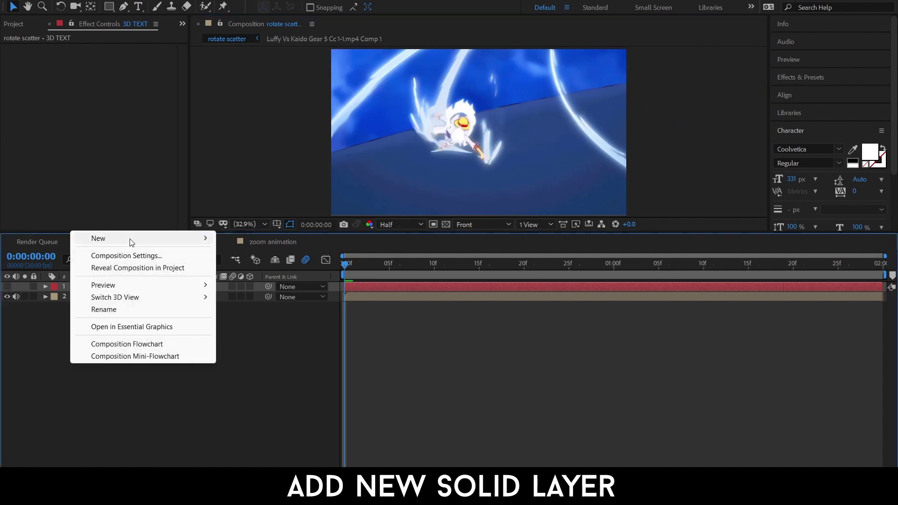
Create White Solid 5 and apply the Element effect to it
mouse_move(131, 242)
left_click(258, 268)
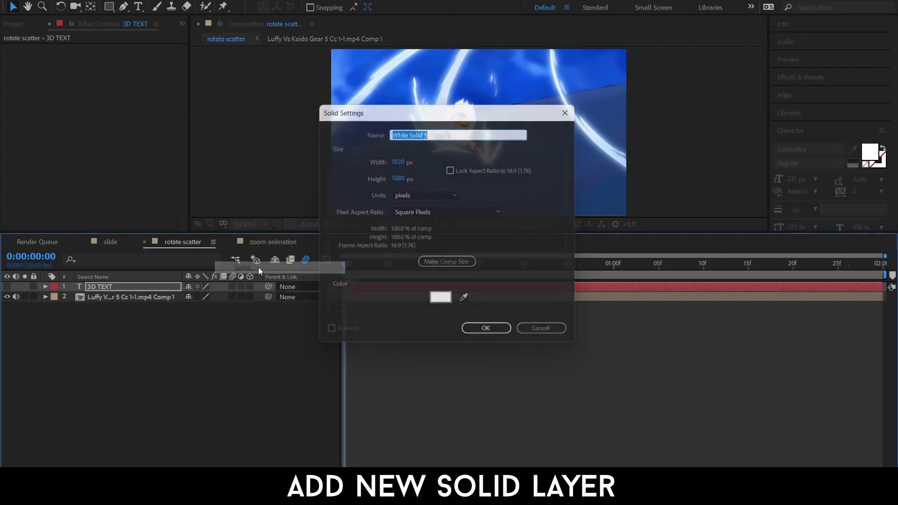
left_click(481, 335)
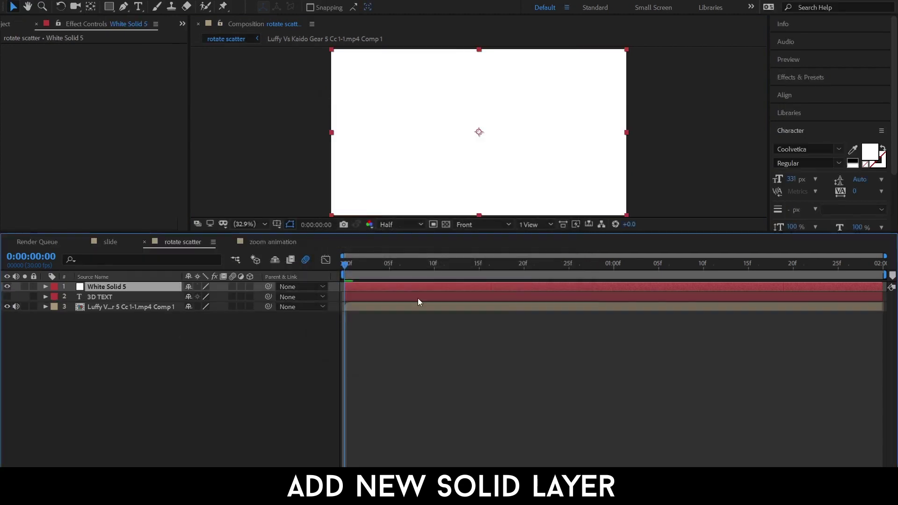
left_click(820, 78)
type("cc light")
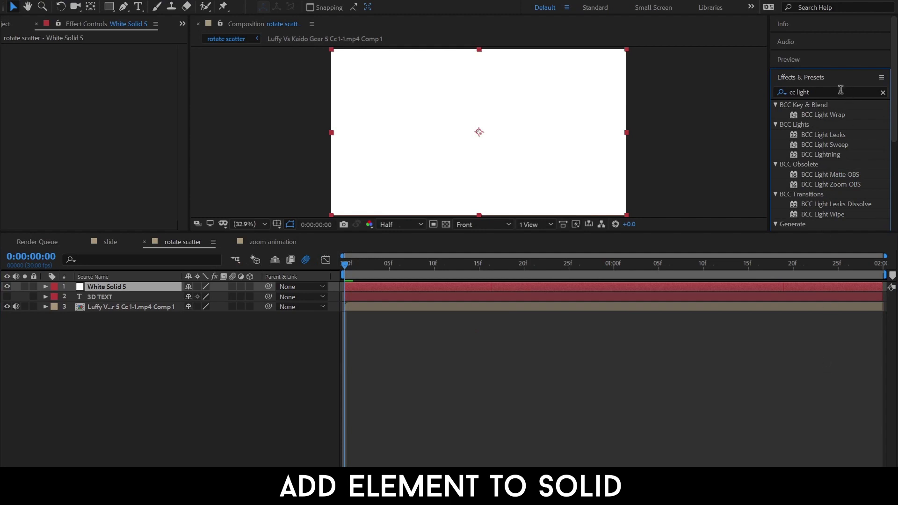
left_click(783, 88)
type("element")
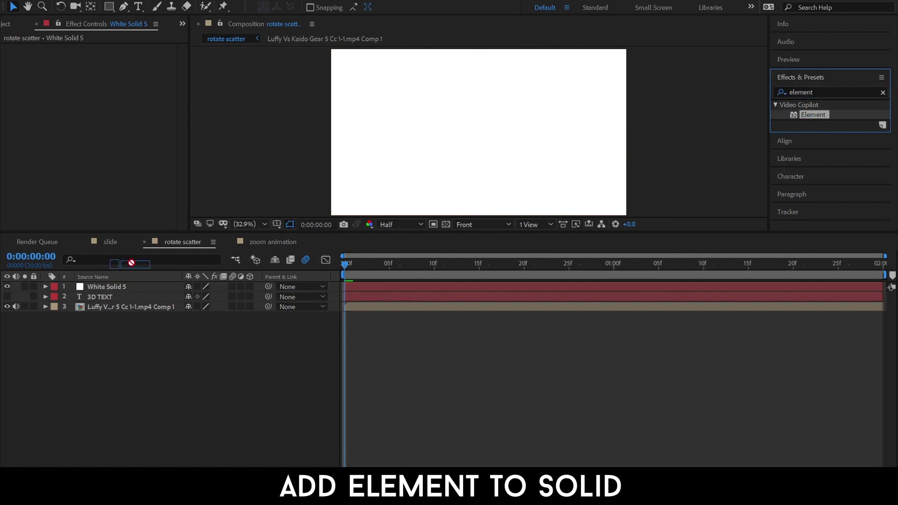
left_click_drag(812, 116, 124, 287)
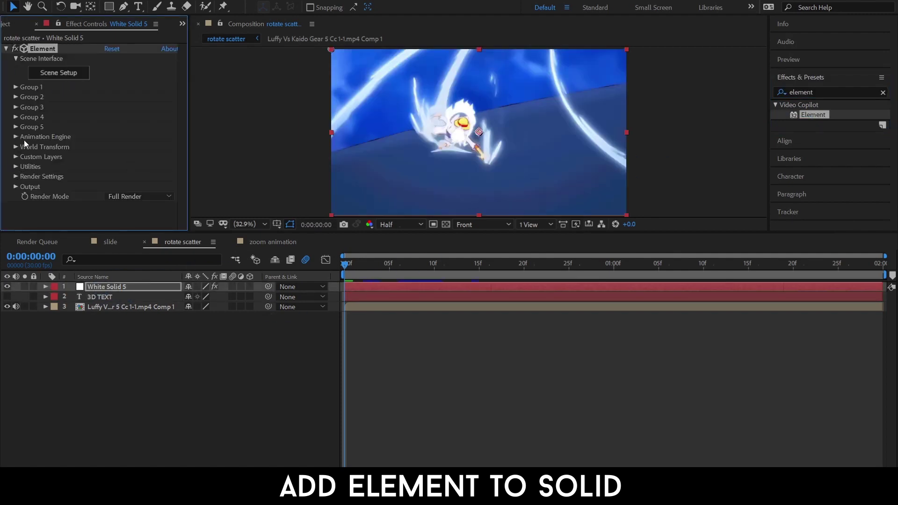
Set 3D TEXT as Element's first custom path layer
left_click(18, 157)
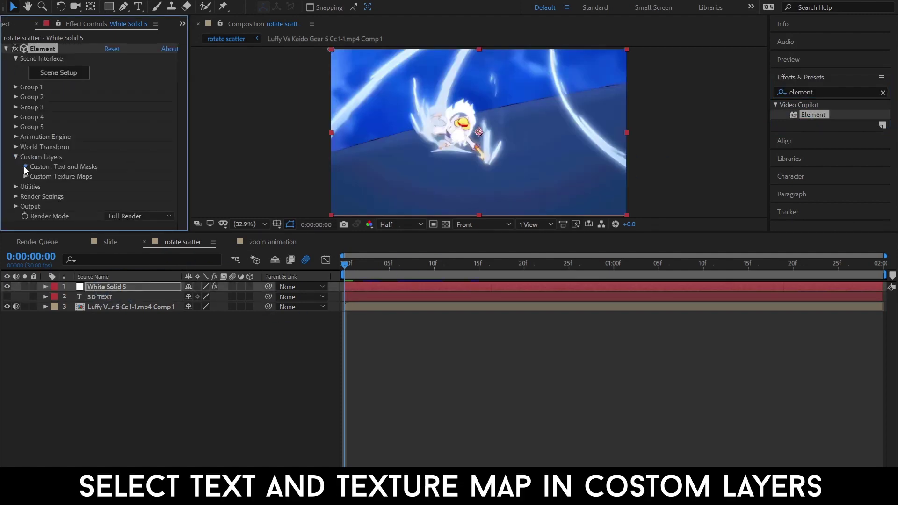
left_click(25, 166)
left_click(121, 86)
left_click(140, 127)
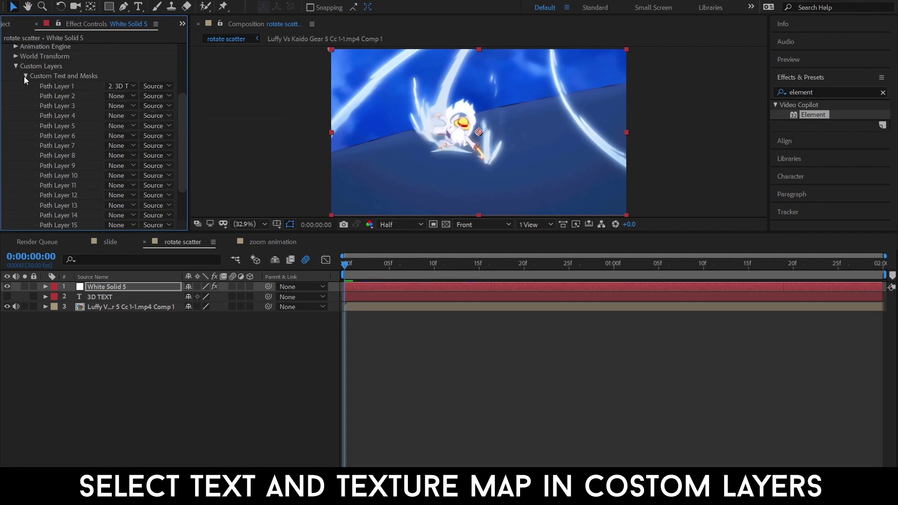
left_click(25, 76)
Use the Luffy clip as Element's custom texture layer 1
left_click(26, 177)
left_click(120, 58)
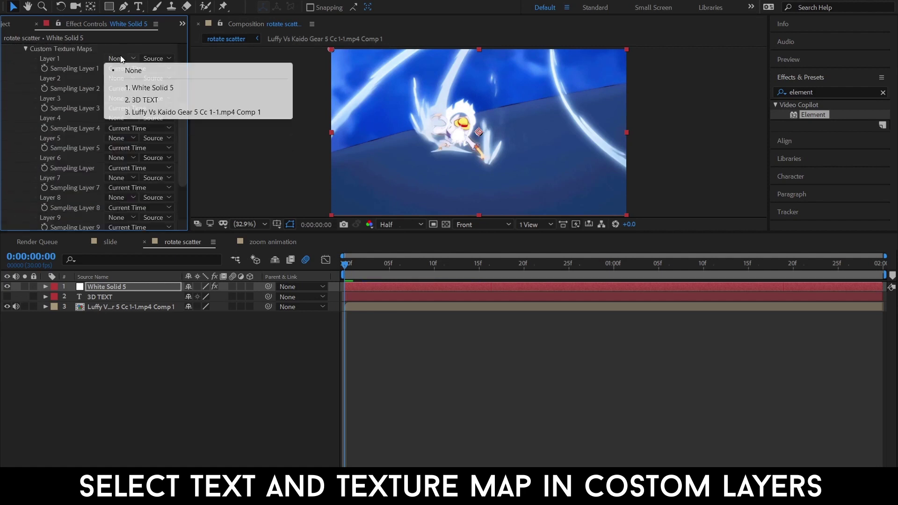
left_click(152, 112)
scroll(27, 65, "up", 3)
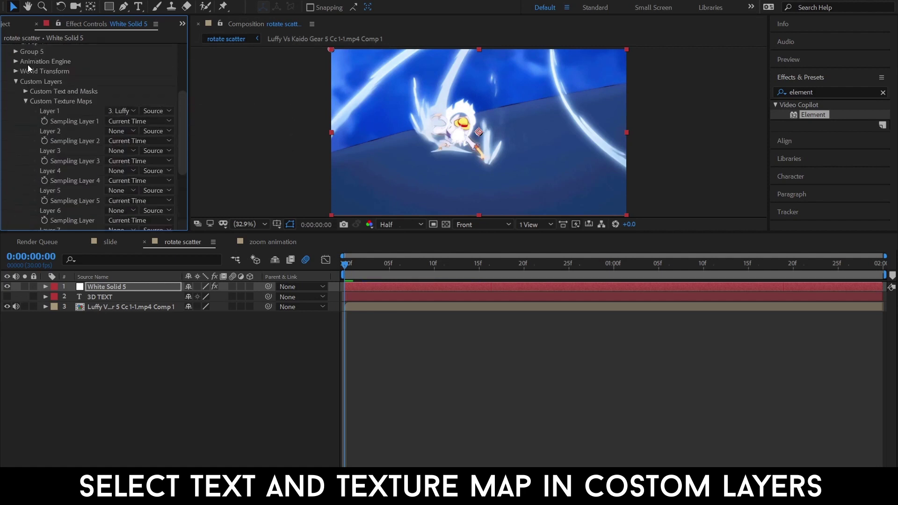
left_click(26, 102)
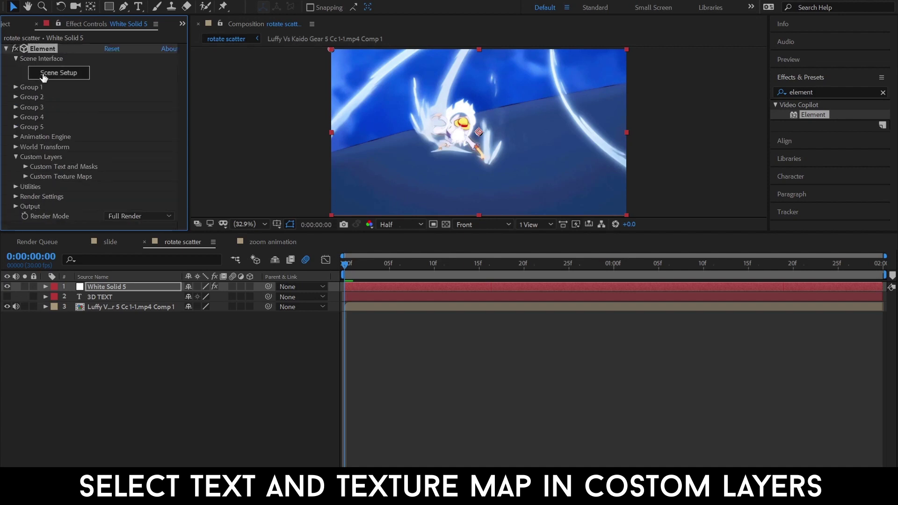
In Scene Setup, extrude 3D TEXT and set Custom Layer 1 as the environment map
left_click(58, 72)
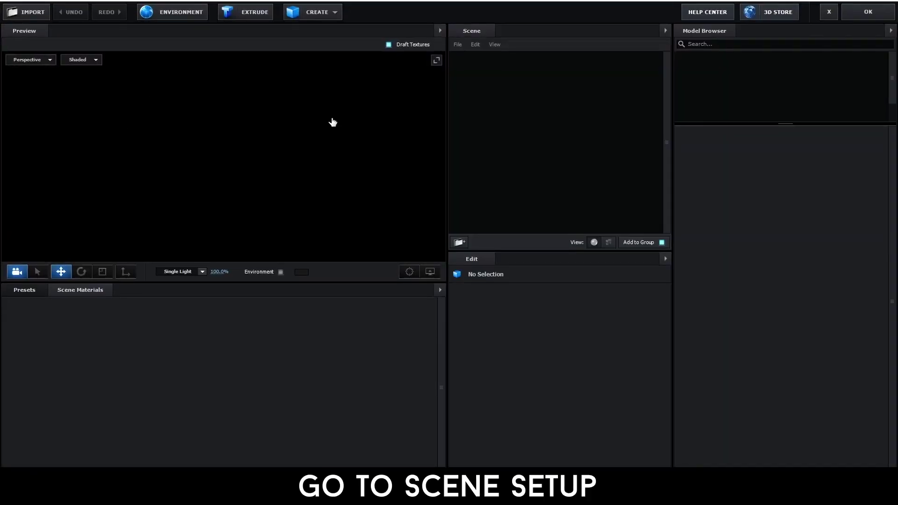
left_click(262, 14)
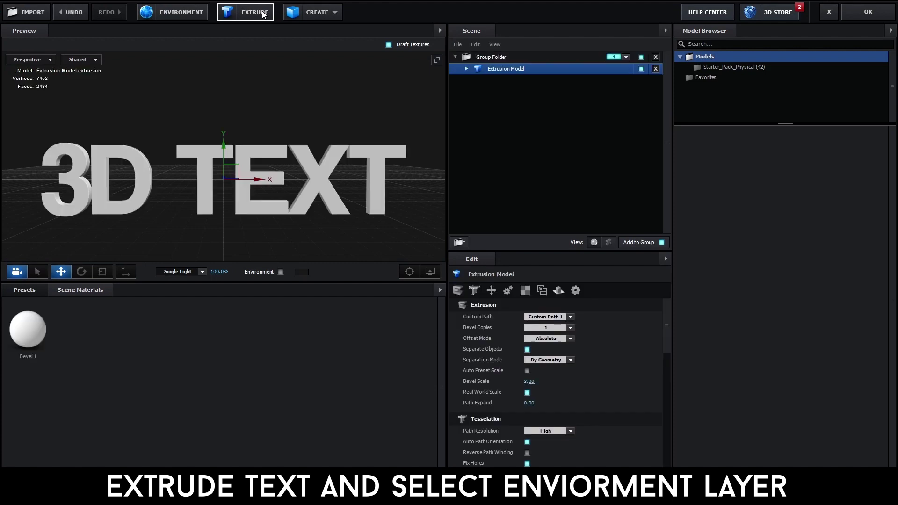
left_click(162, 14)
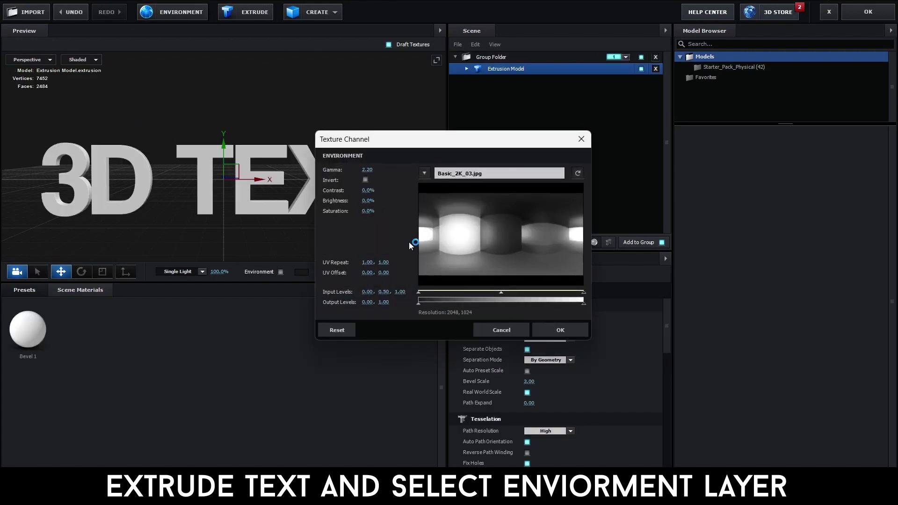
left_click(424, 173)
left_click(467, 189)
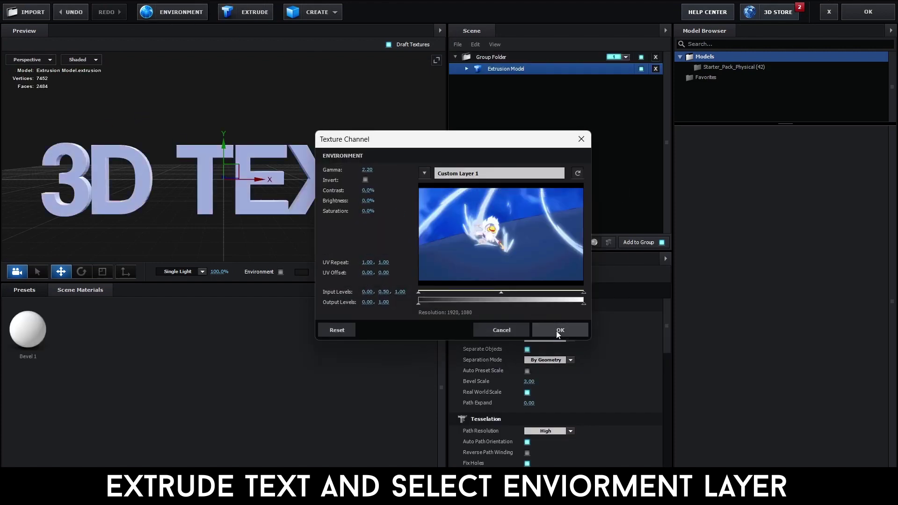
left_click(423, 175)
left_click(462, 191)
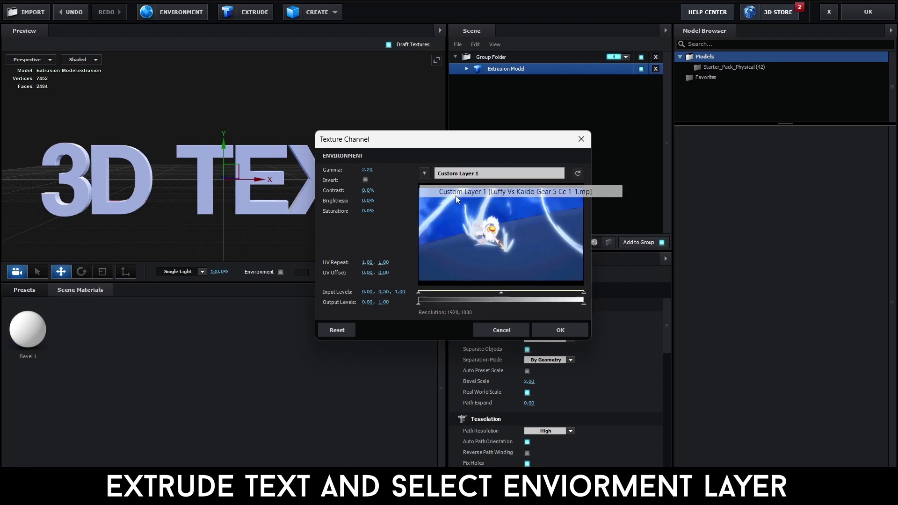
left_click(547, 331)
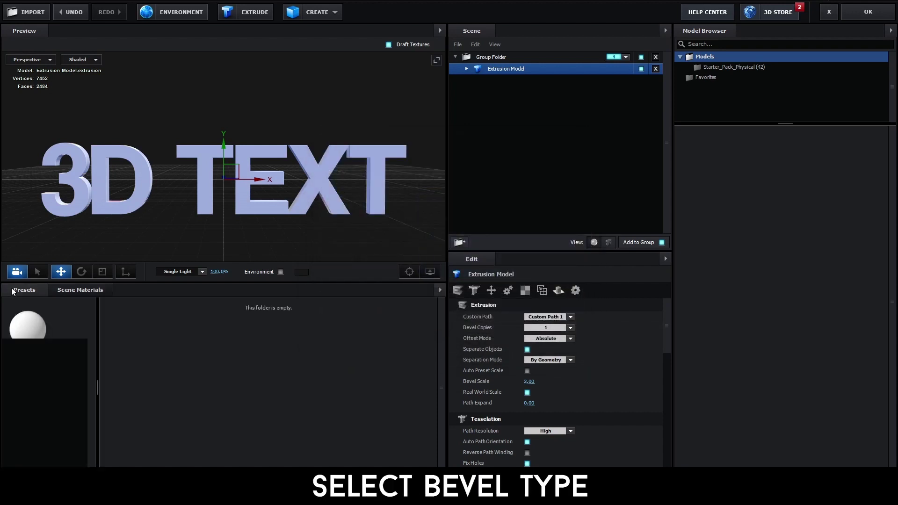
Apply a physical bevel preset with Bevel Scale 3.44 to 3D TEXT and apply the scene
left_click(57, 302)
left_click(63, 312)
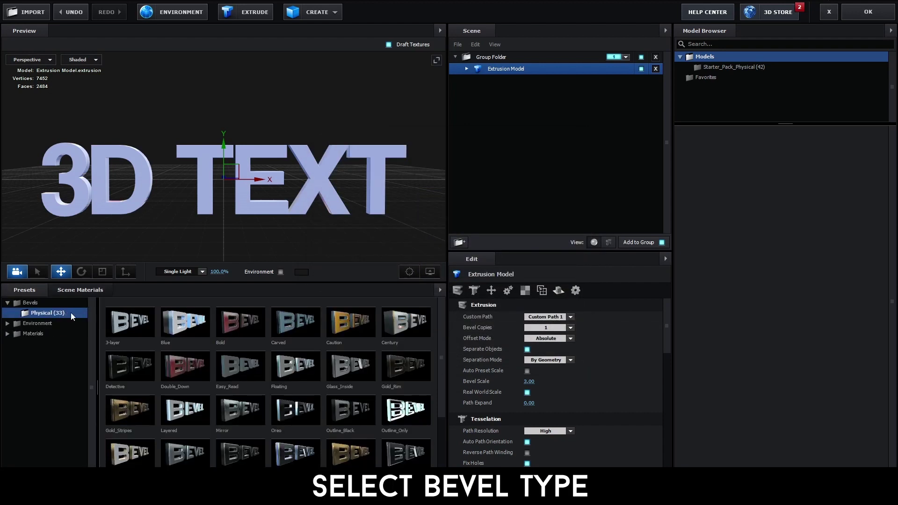
scroll(271, 374, "down", 1)
double_click(296, 365)
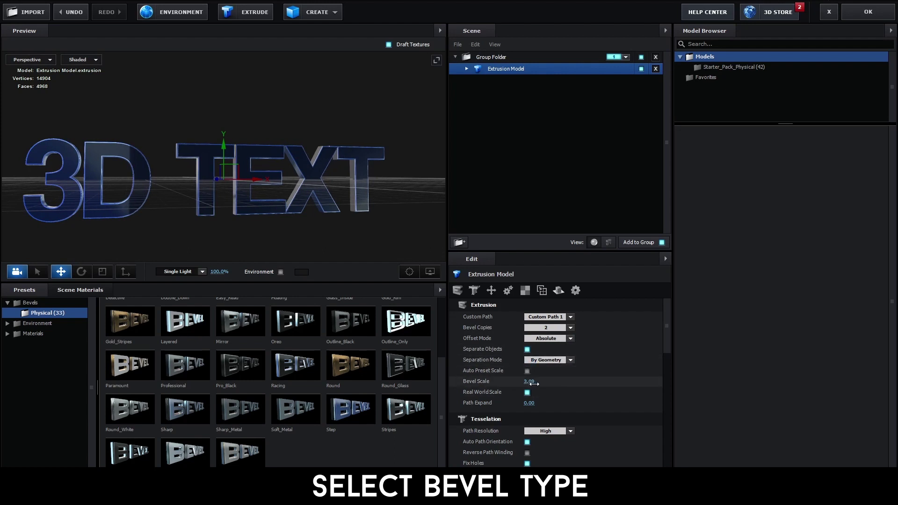
left_click_drag(545, 386, 556, 386)
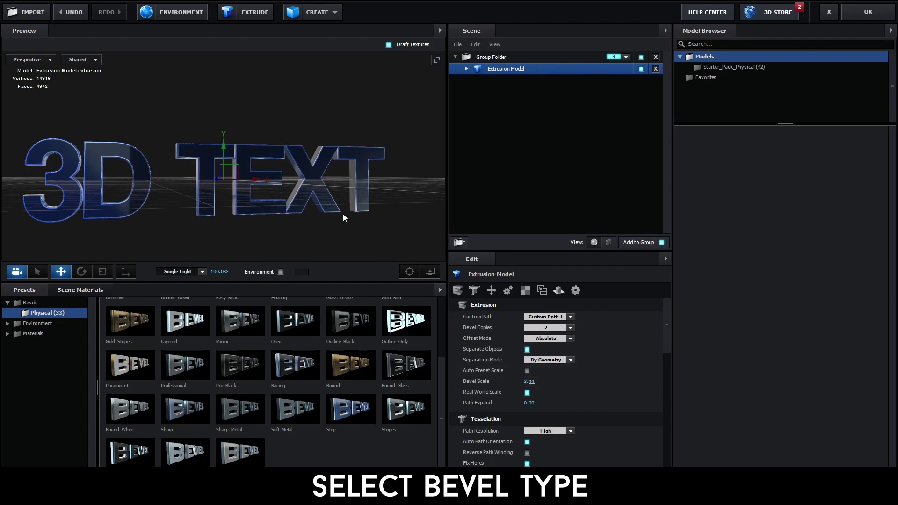
left_click_drag(262, 219, 309, 237)
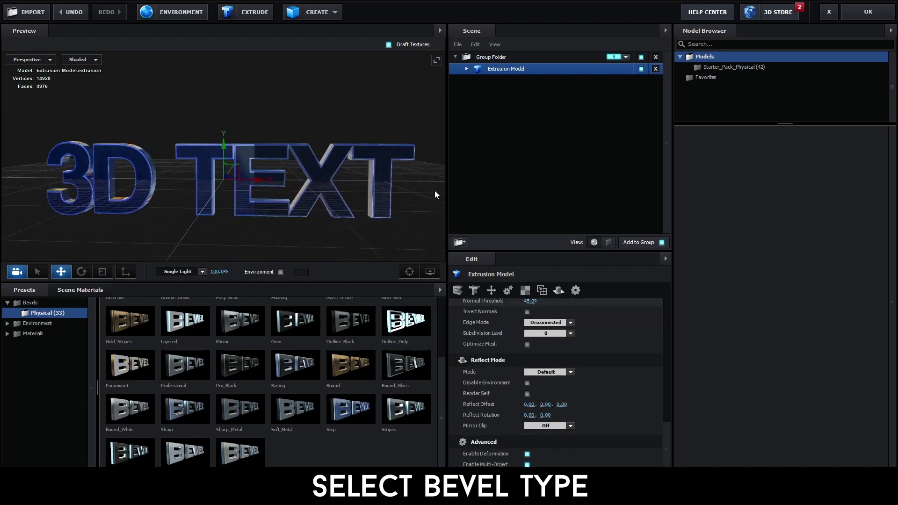
left_click(871, 12)
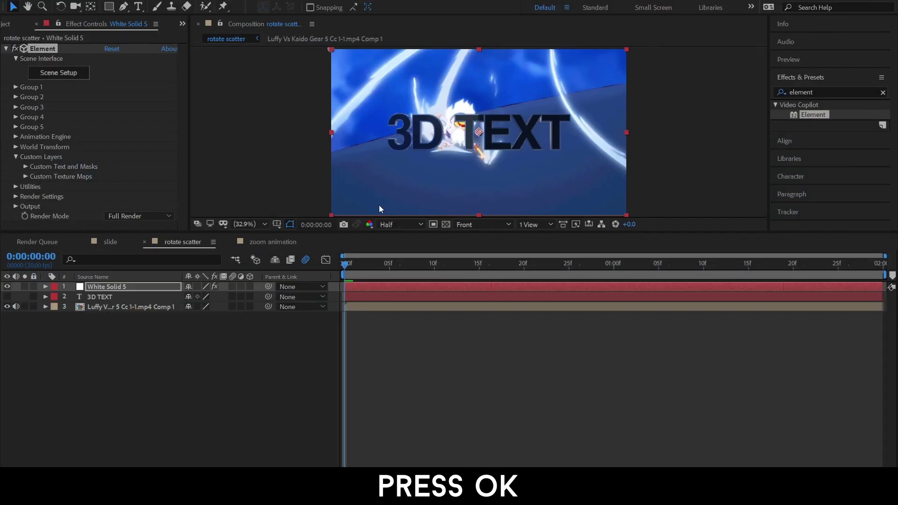
Enable Multi-Object under Group 1's Particle Look and set Displace to 0.07
left_click(16, 87)
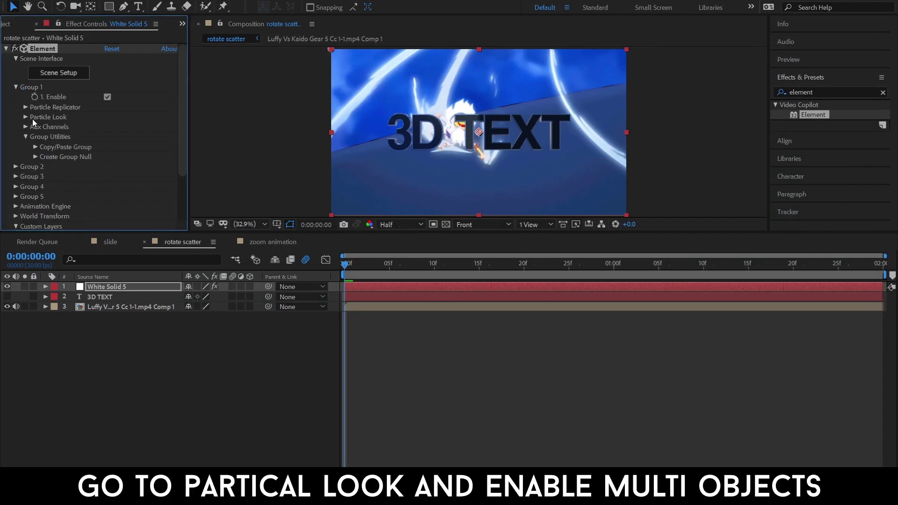
left_click(25, 118)
scroll(60, 185, "down", 3)
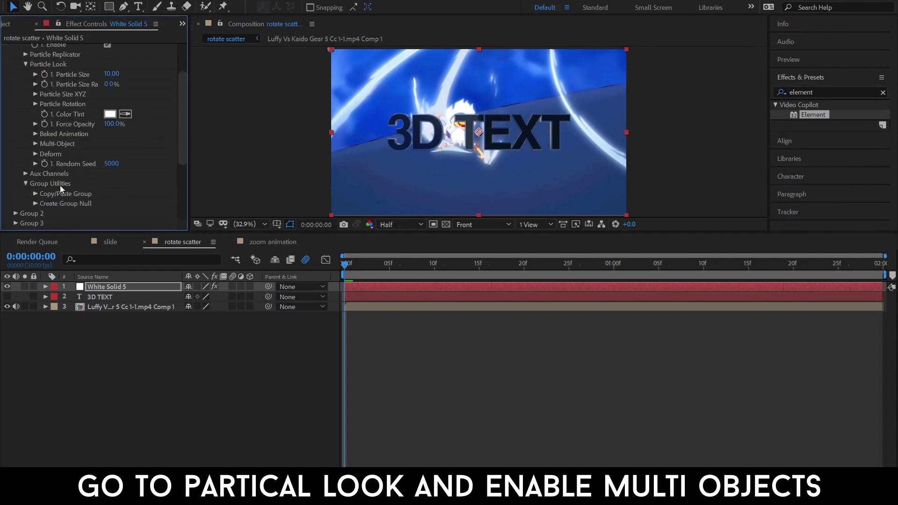
left_click(36, 144)
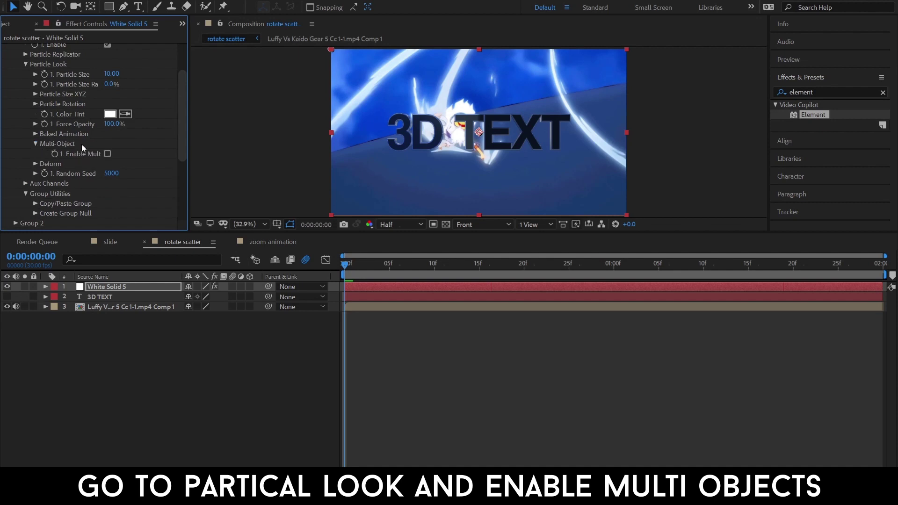
left_click(108, 153)
scroll(111, 183, "down", 5)
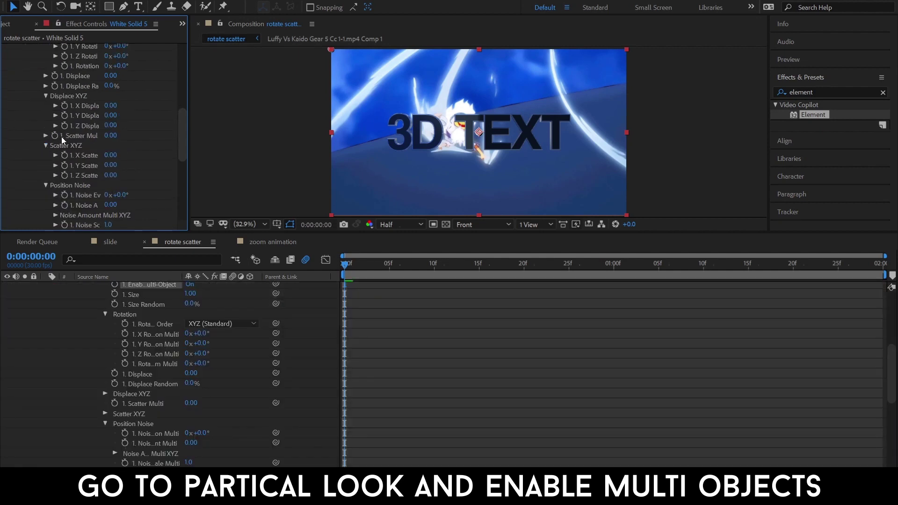
scroll(61, 137, "up", 2)
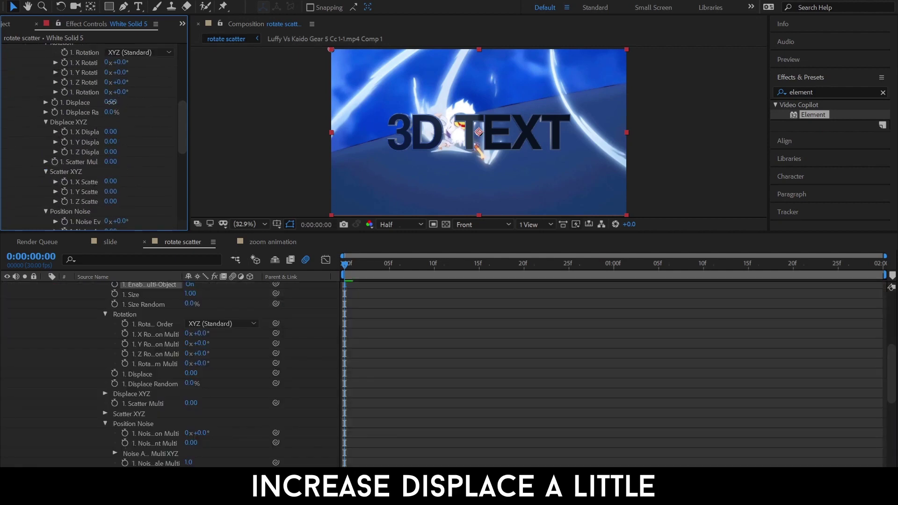
left_click_drag(111, 102, 116, 103)
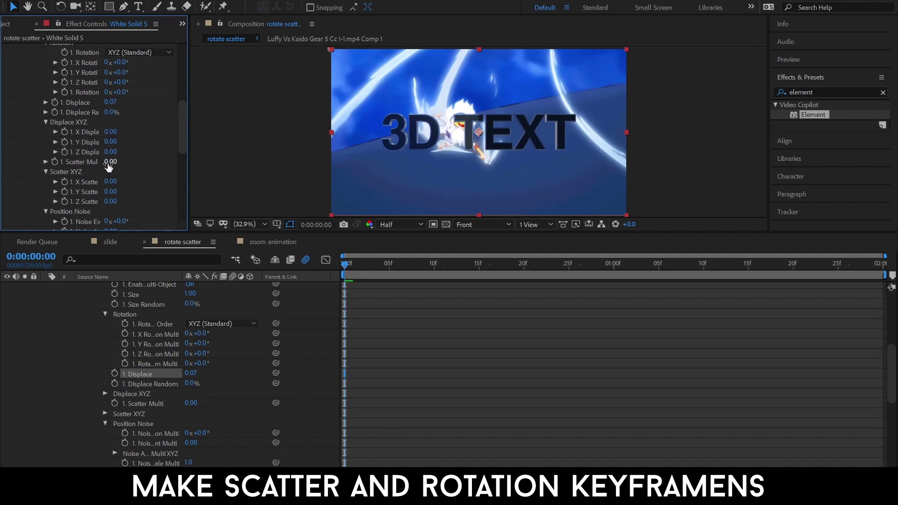
Turn on keyframing for Scatter Multiplier and Rotation and show only keyframed properties
left_click_drag(108, 167, 150, 168)
key("ctrl+z")
left_click(55, 162)
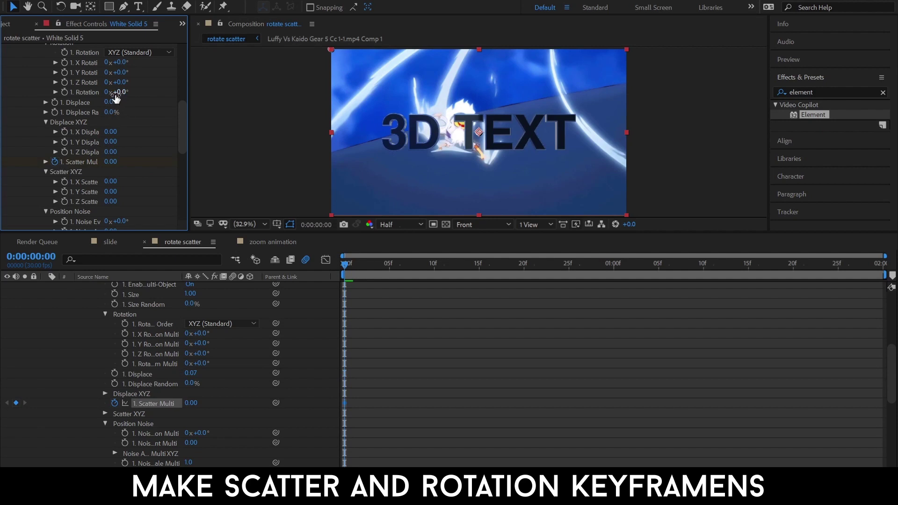
left_click_drag(114, 91, 169, 111)
key("ctrl+z")
left_click(65, 92)
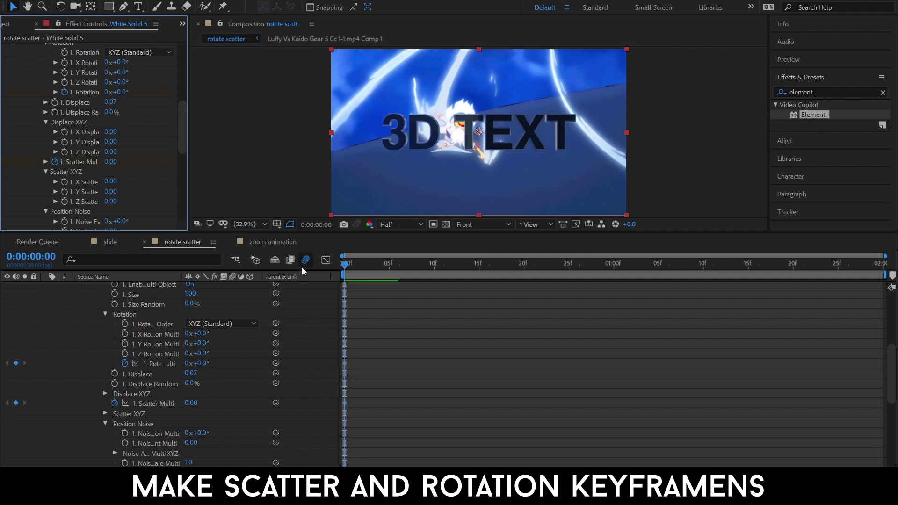
key("u")
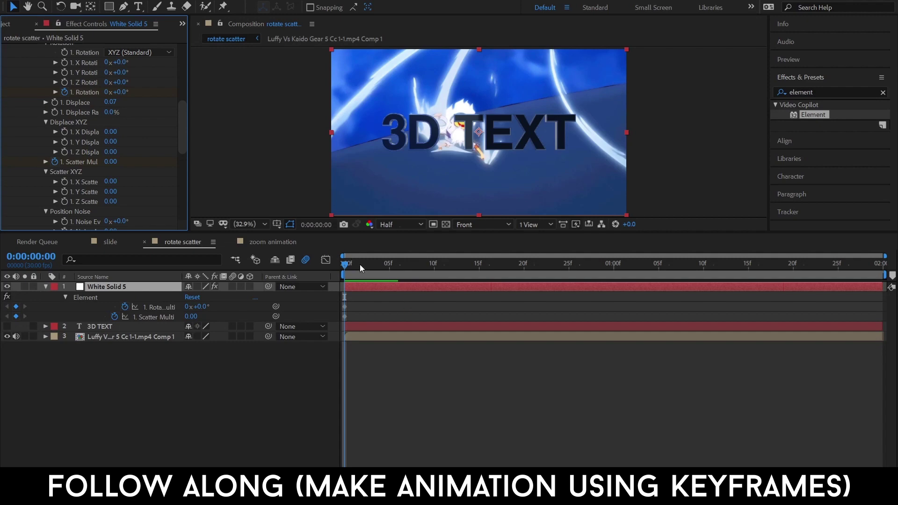
Keyframe scatter at one second, then set scatter 44.93 and rotated letters at frame 0
left_click_drag(360, 265, 602, 299)
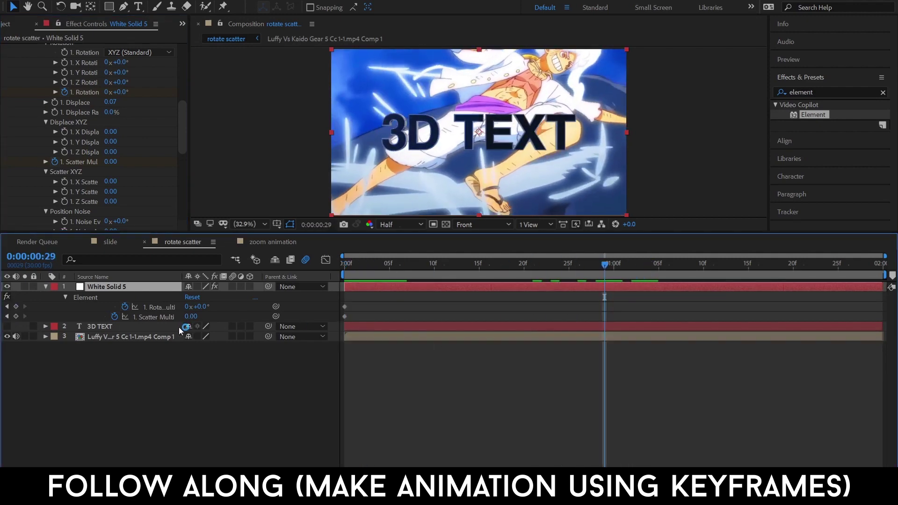
left_click(16, 317)
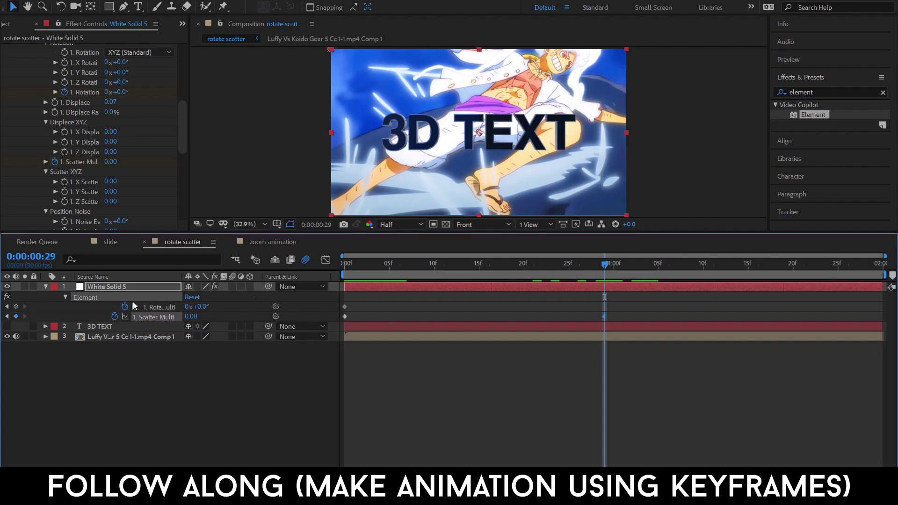
left_click(352, 266)
left_click_drag(191, 316, 613, 394)
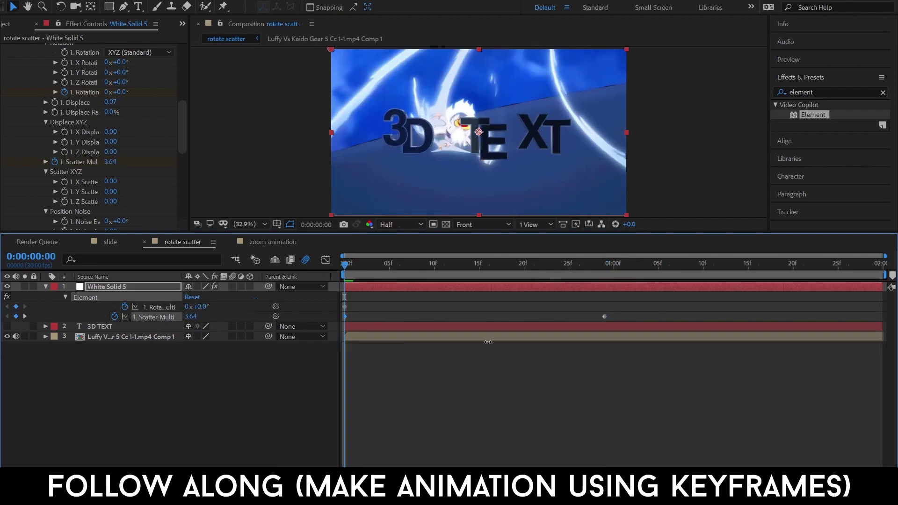
left_click_drag(187, 316, 879, 350)
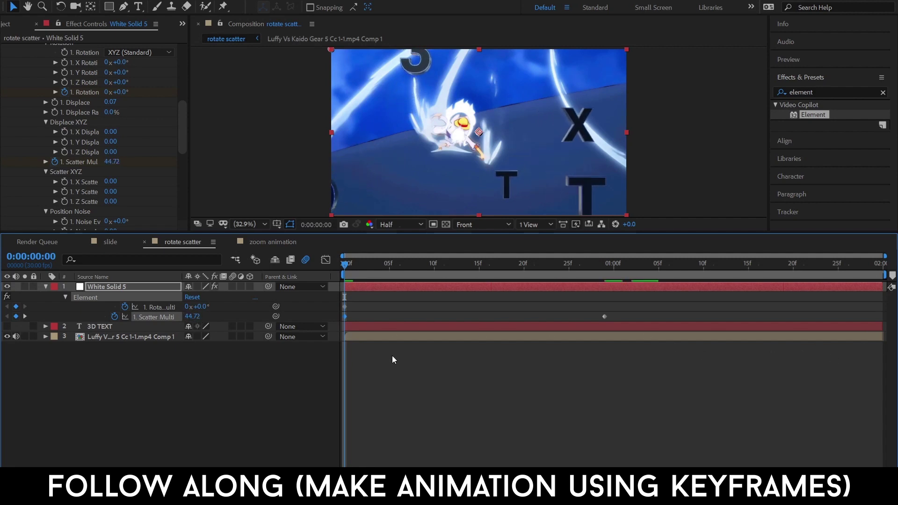
left_click_drag(195, 318, 198, 306)
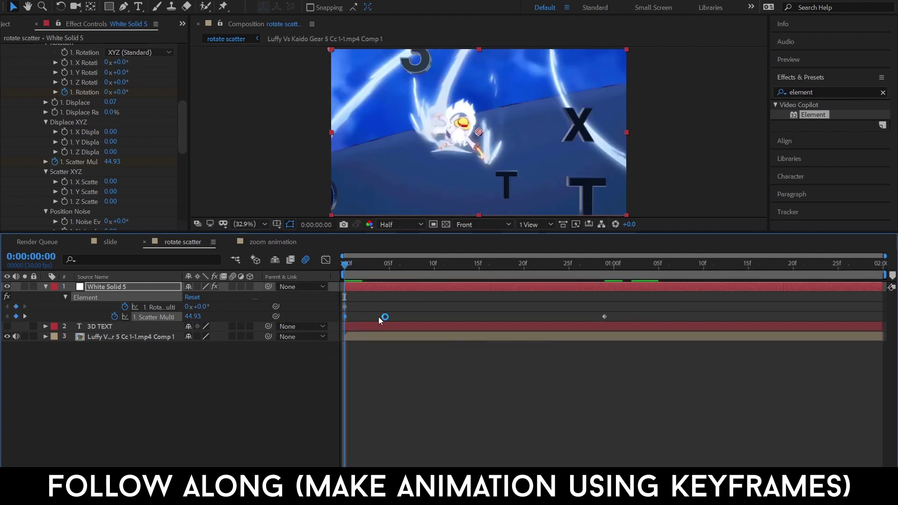
mouse_move(189, 307)
left_mouse_down()
mouse_move(298, 311)
mouse_move(49, 286)
mouse_move(108, 299)
left_mouse_up()
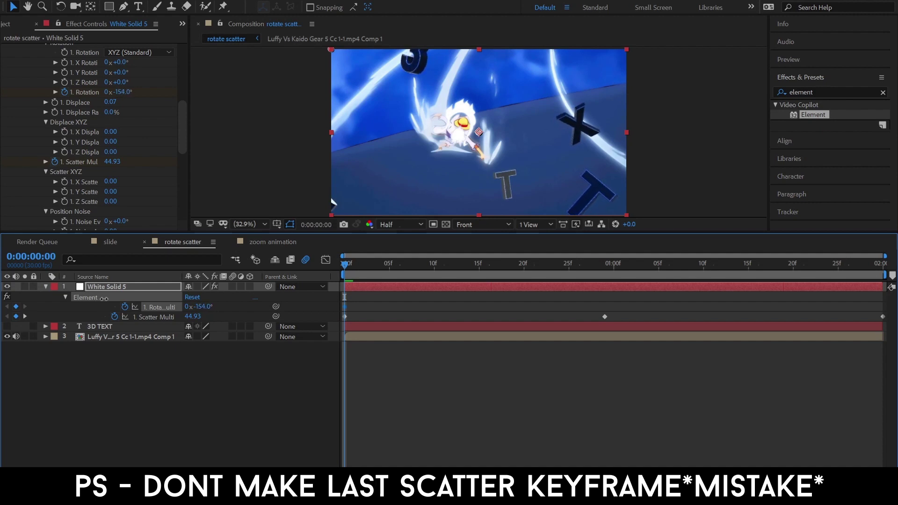
Add a rotation keyframe at frame 17, move it to the layer's end, and select all keyframes
left_click(492, 266)
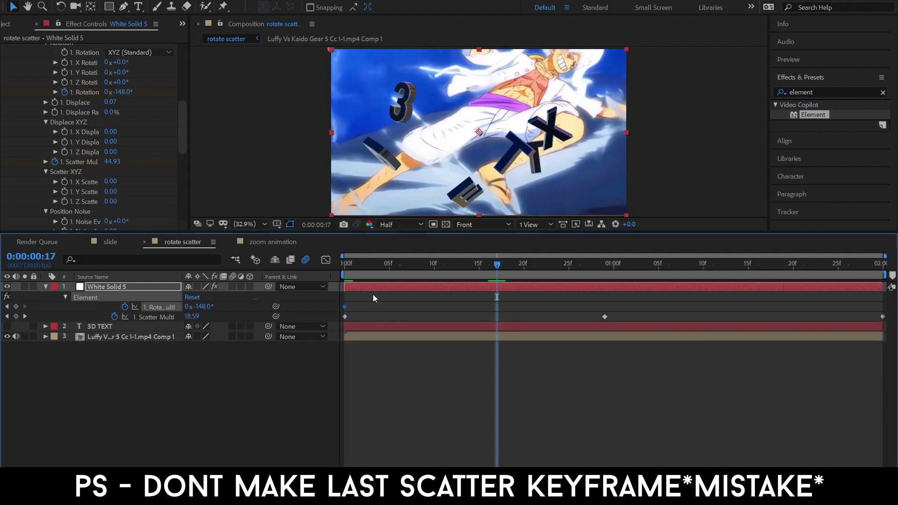
left_click_drag(204, 309, 266, 309)
left_click_drag(339, 313, 556, 319)
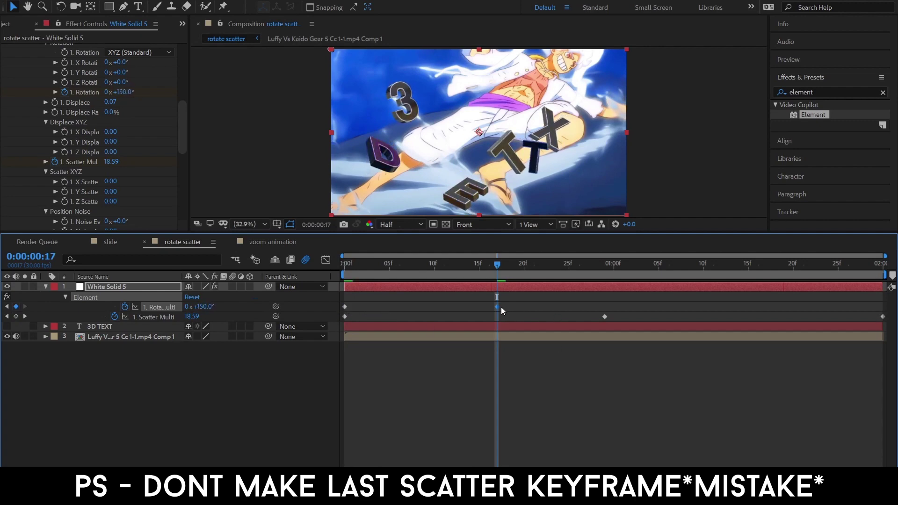
left_click_drag(499, 306, 882, 306)
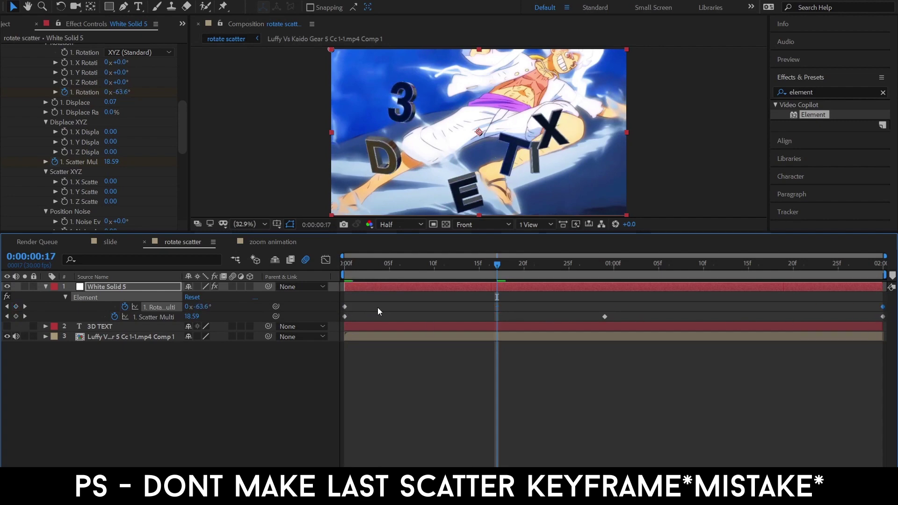
left_click_drag(341, 301, 880, 328)
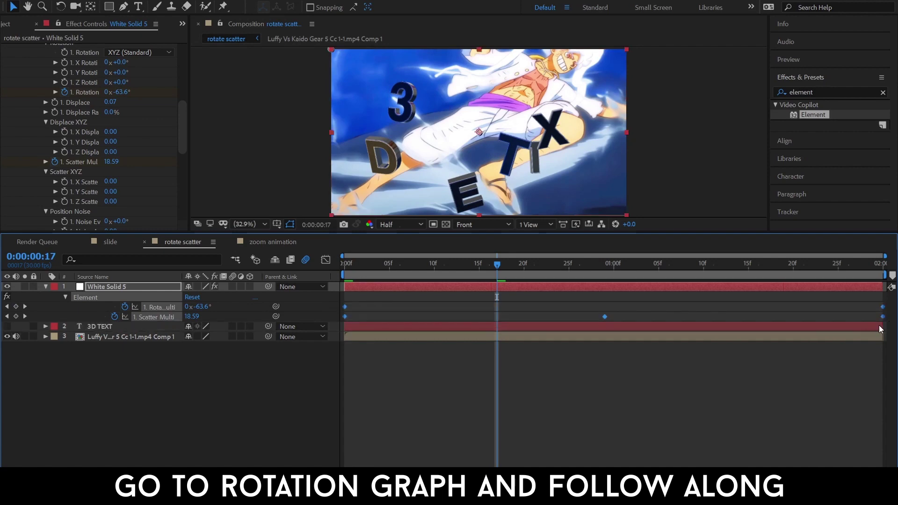
Easy Ease the rotation keyframes and steepen the rotation curve at both ends in the Graph Editor
key("F9")
left_click(325, 259)
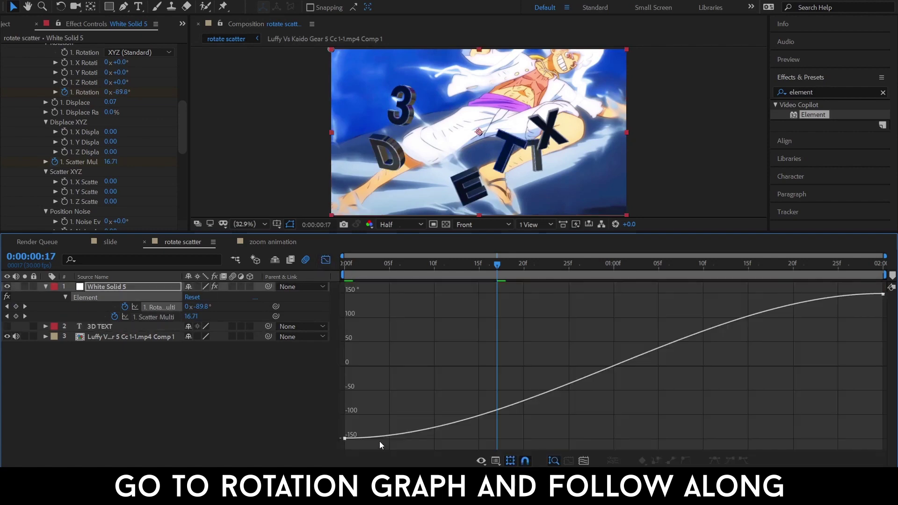
left_click(345, 438)
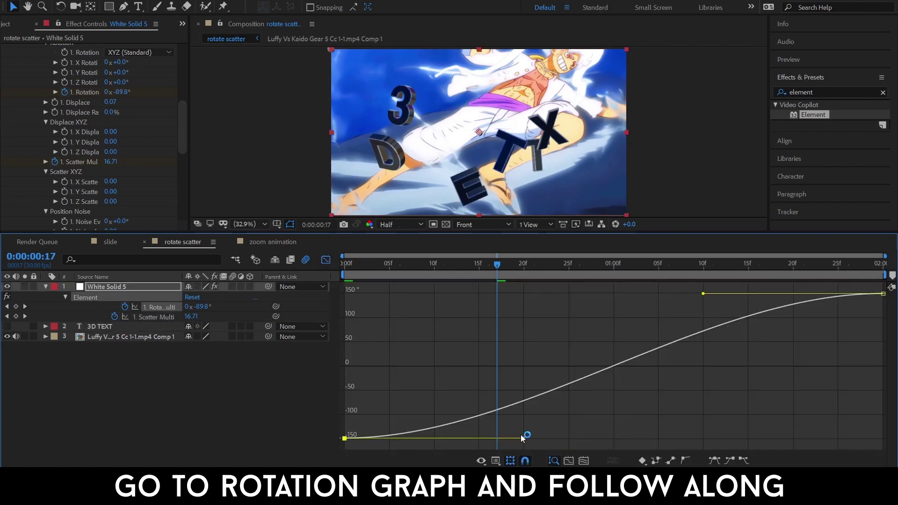
left_click_drag(523, 439, 347, 312)
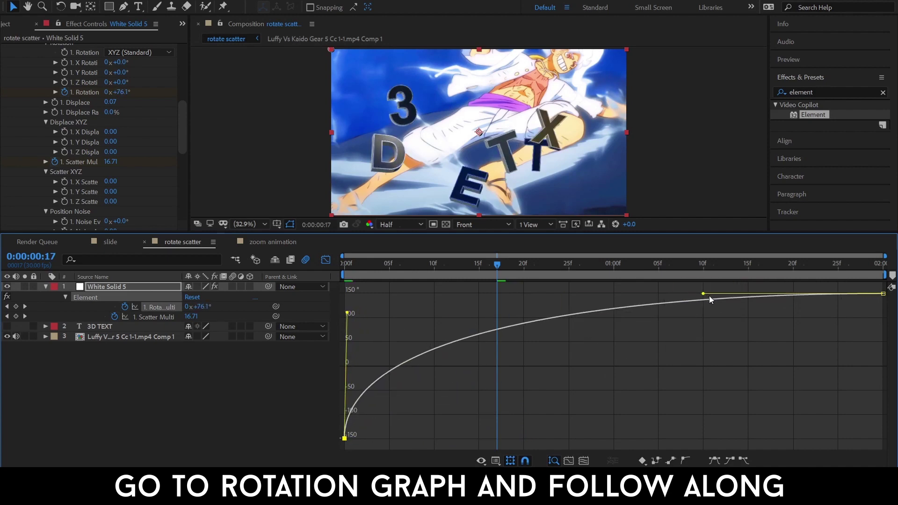
left_click_drag(709, 296, 797, 363)
left_click(883, 295)
mouse_move(704, 295)
left_mouse_down()
mouse_move(880, 410)
mouse_move(879, 420)
left_mouse_up()
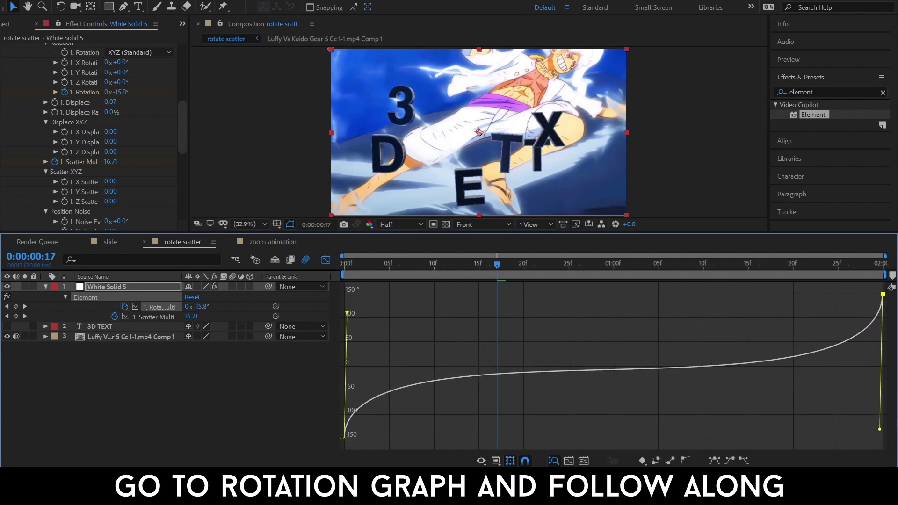
left_click_drag(651, 299, 506, 274)
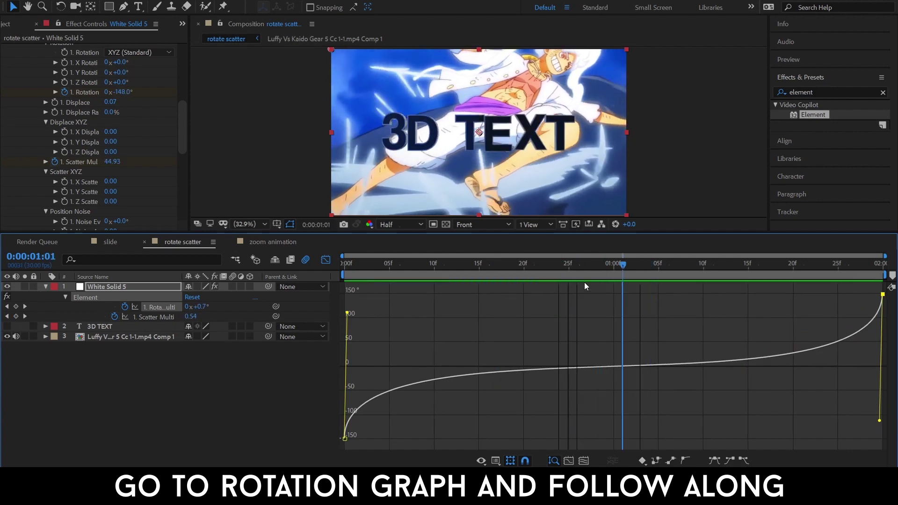
left_click(326, 259)
Move the last scatter keyframe to the layer's end and make scatter plunge early, then ease out
key("End")
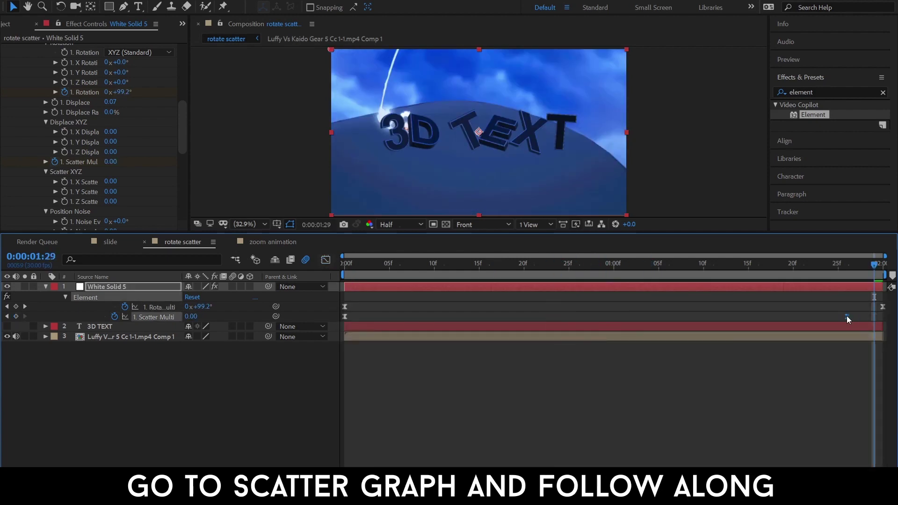
left_click(722, 265)
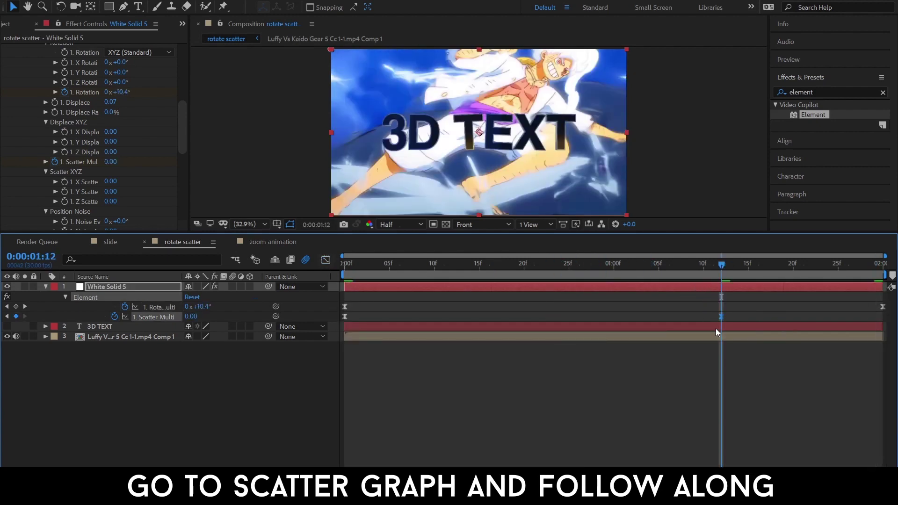
left_click_drag(721, 316, 882, 316)
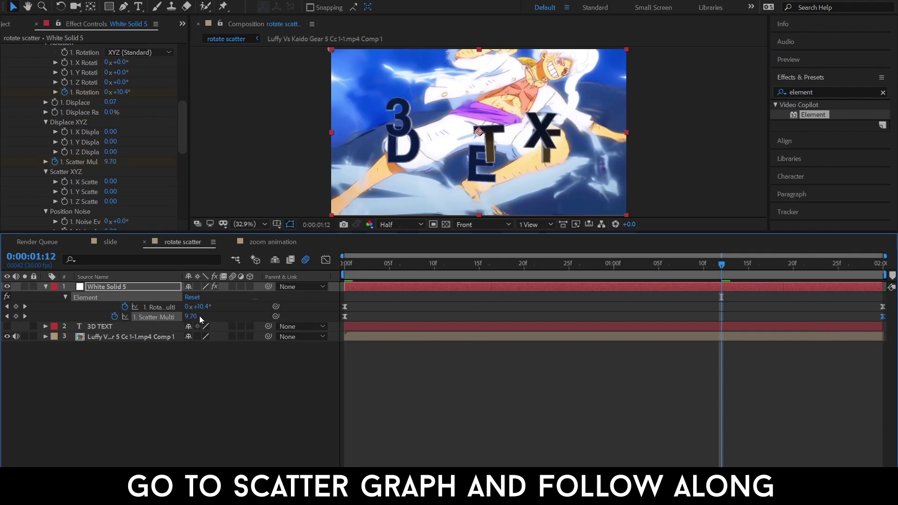
left_click(326, 260)
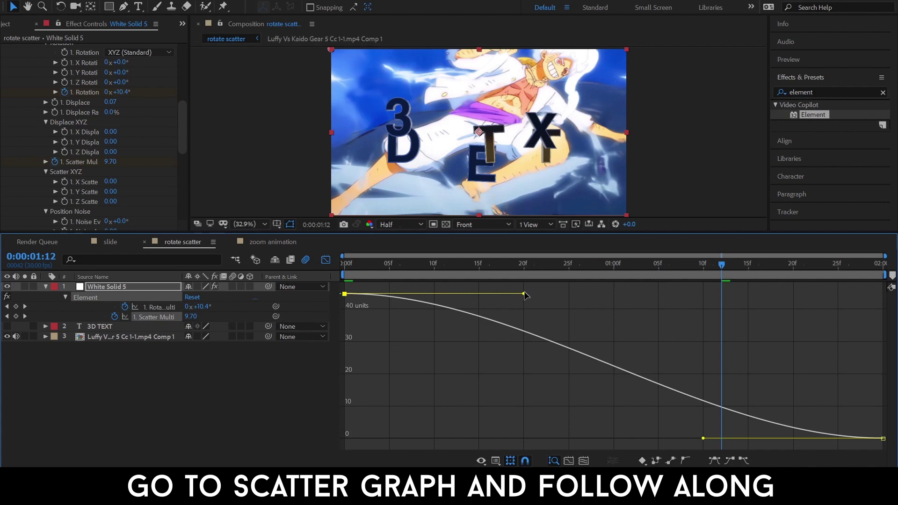
left_click_drag(524, 295, 327, 437)
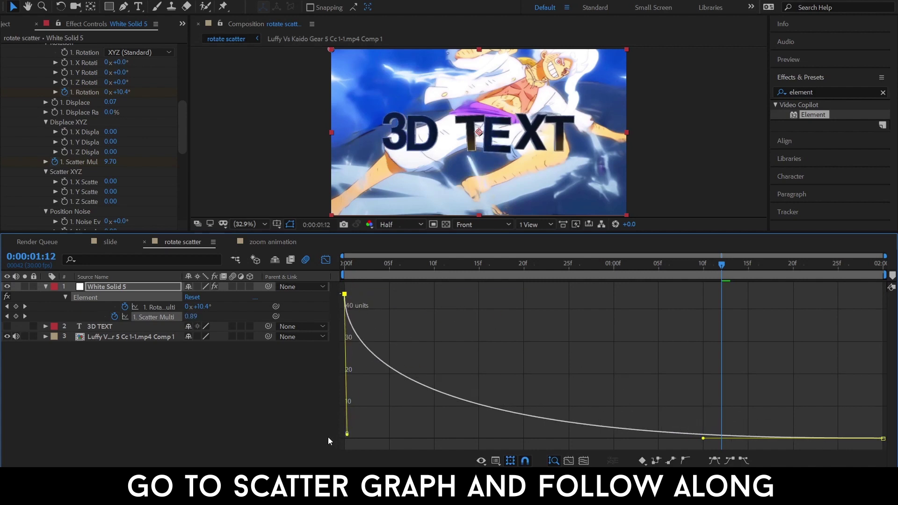
left_click(696, 441)
left_click(883, 438)
left_click_drag(704, 442, 460, 433)
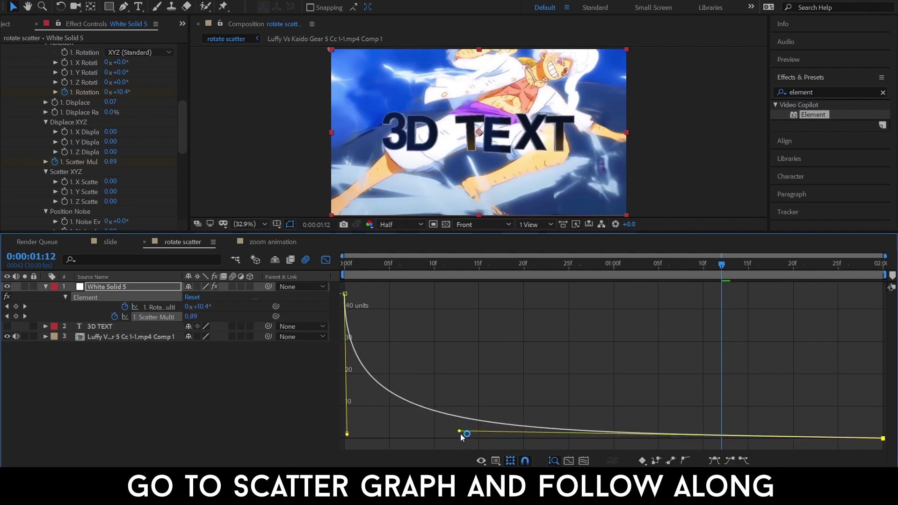
Preview the scatter animation and collapse the solid layer's property groups
key("space")
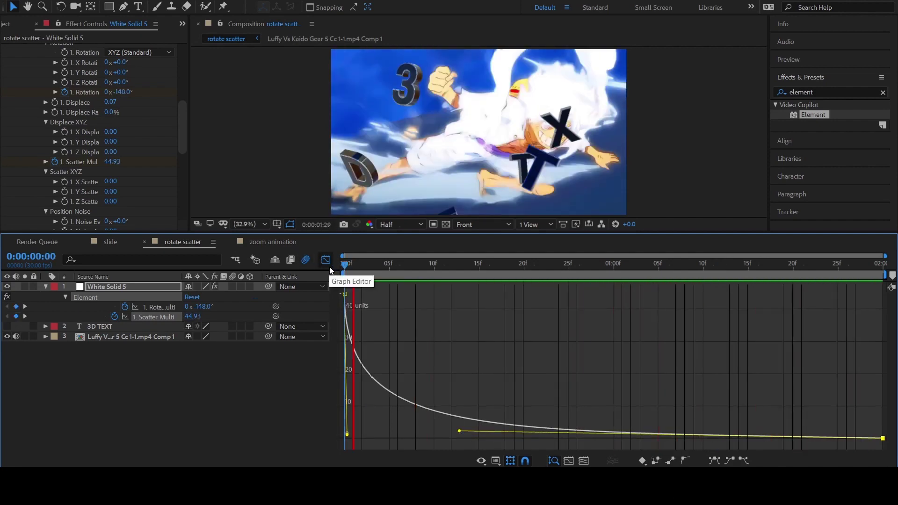
key("u")
scroll(78, 90, "up", 10)
scroll(55, 112, "down", 5)
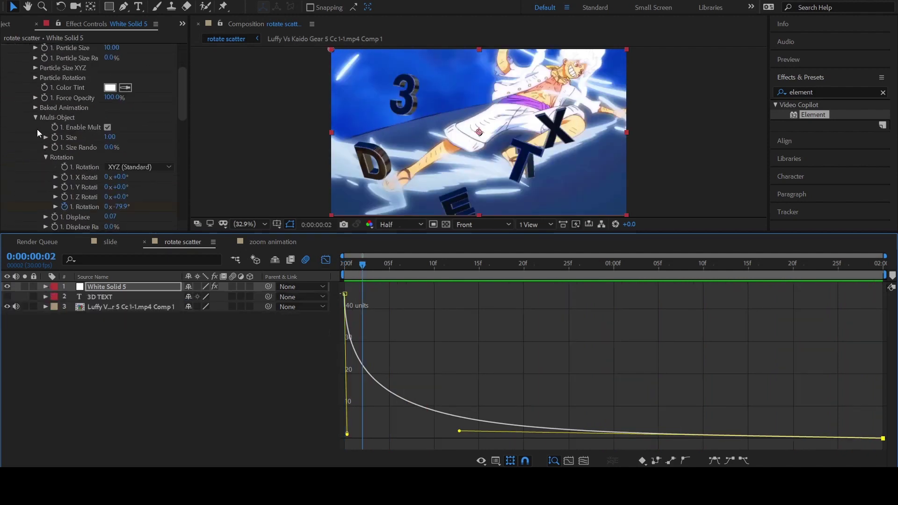
left_click(36, 144)
left_click(35, 144)
Check Enable AO under Element's Render Settings > Ambient Occlusion
scroll(35, 141, "up", 10)
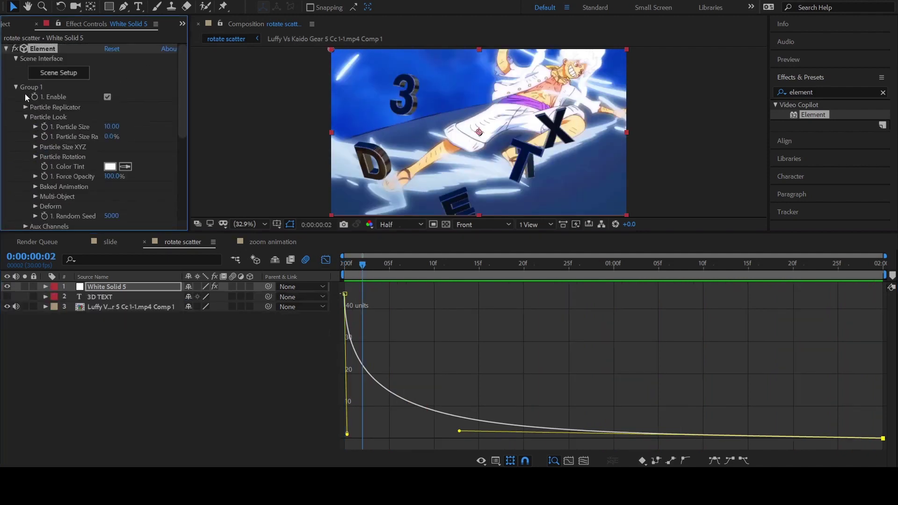
left_click(15, 87)
left_click(16, 197)
scroll(44, 198, "down", 5)
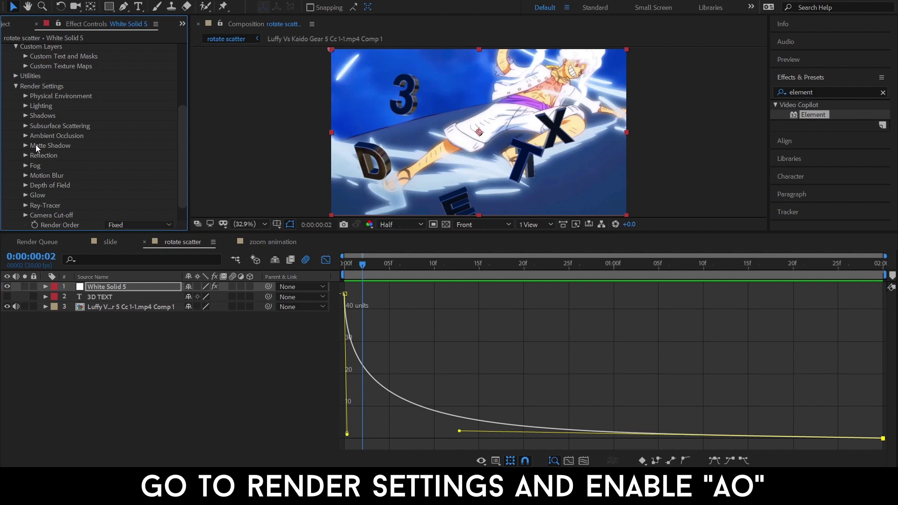
left_click(26, 136)
scroll(140, 112, "down", 3)
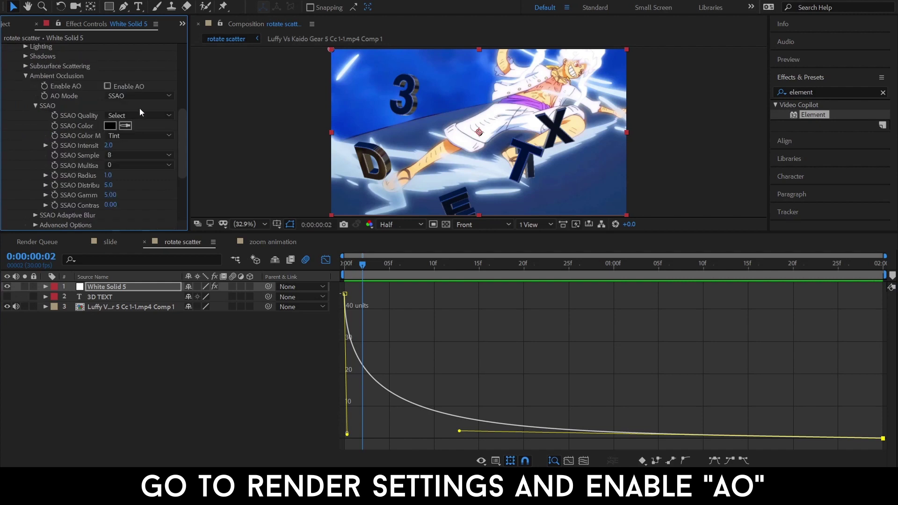
left_click(107, 86)
left_click(27, 76)
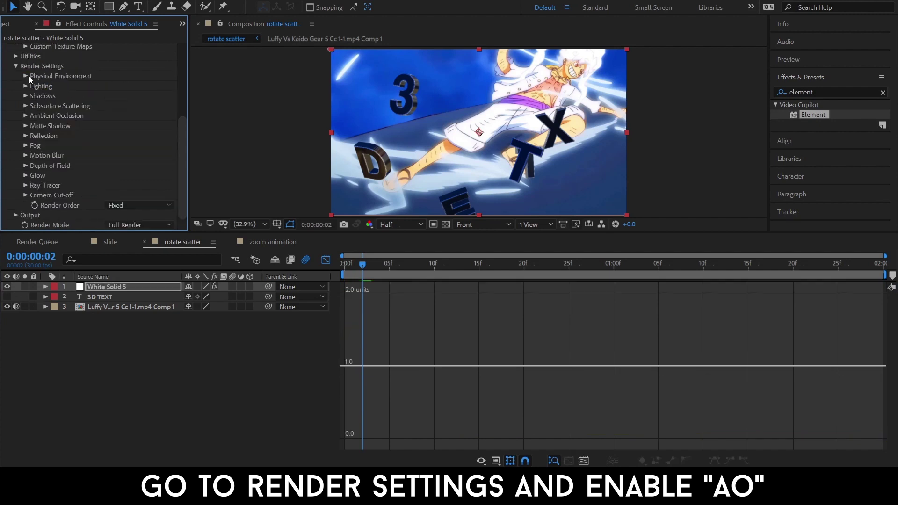
Set the Depth of Field Radius Mult to 1.18 and collapse the render settings
left_click(24, 165)
left_click_drag(126, 210, 128, 210)
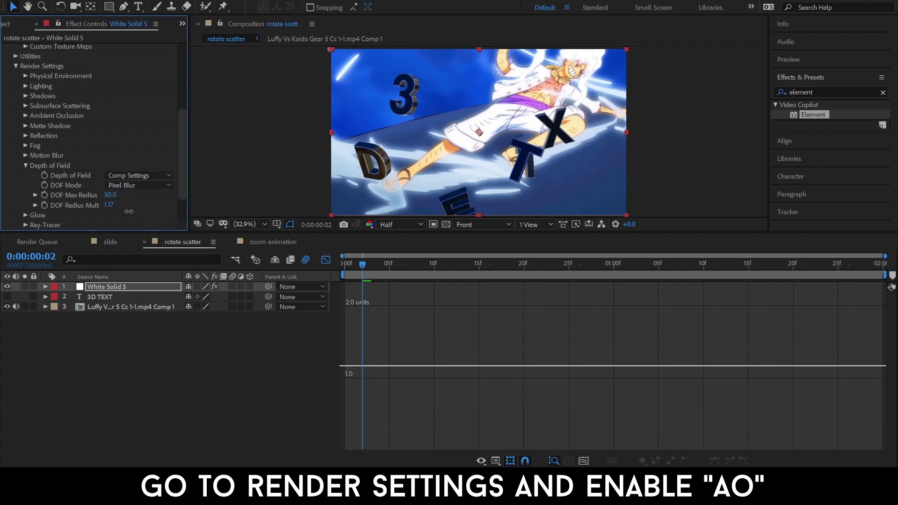
left_click(326, 259)
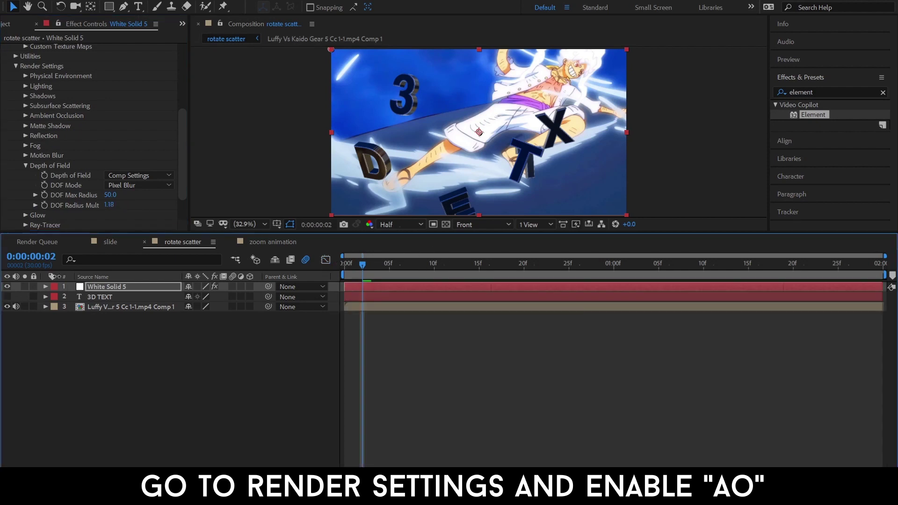
left_click(16, 67)
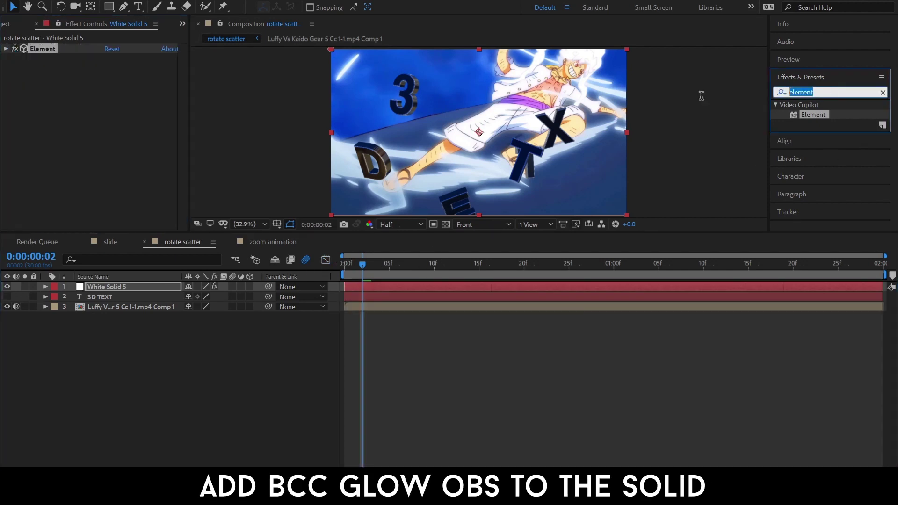
Apply BCC Glow OBS to White Solid 5 and go to frame 0:00:01:14
type("glow")
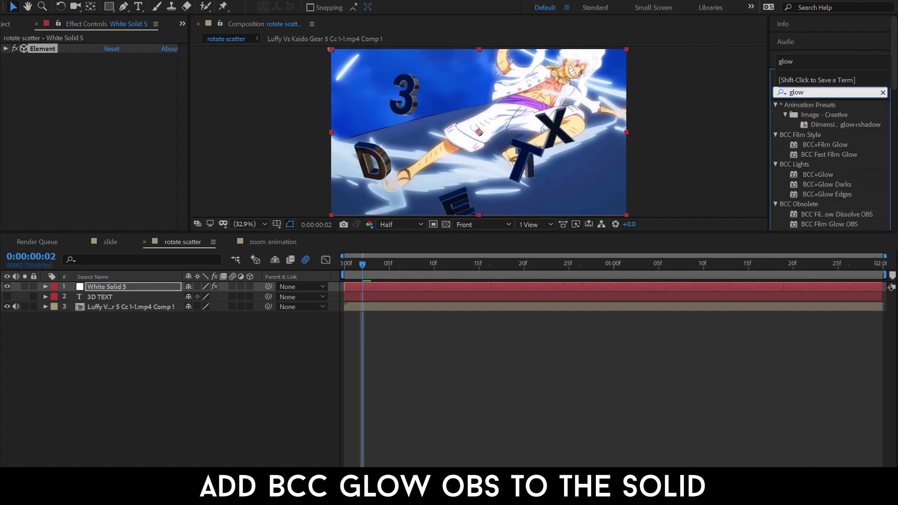
key("Return")
left_click_drag(833, 202, 384, 289)
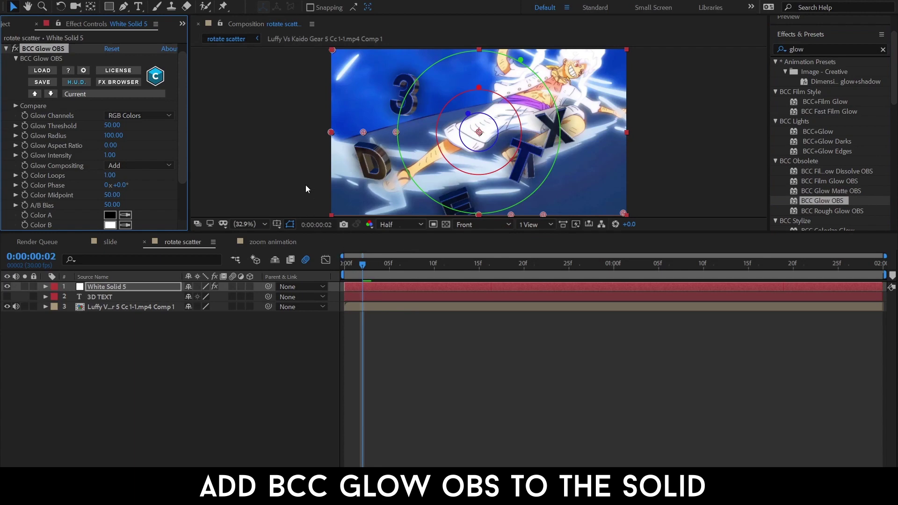
left_click_drag(444, 262, 736, 298)
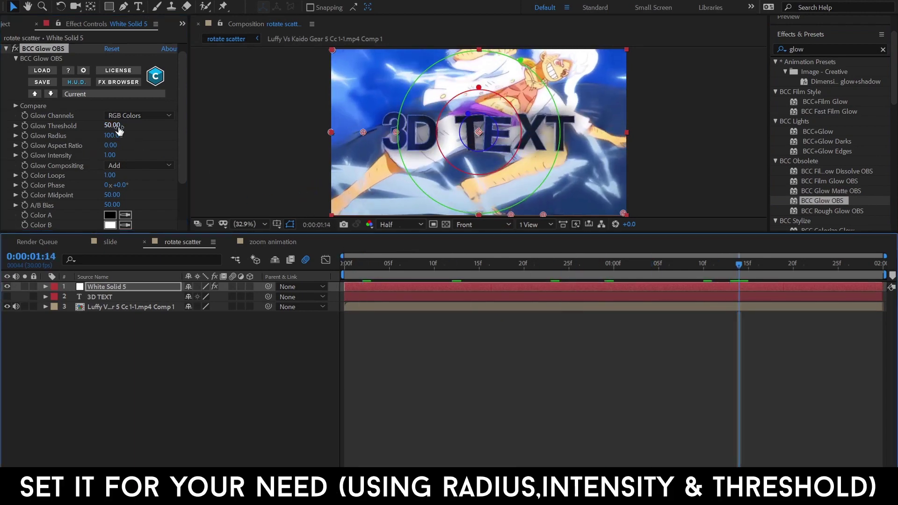
Lower the glow threshold and raise intensity to 0.57, toggling the glow to compare
mouse_move(116, 126)
left_mouse_down()
mouse_move(78, 119)
mouse_move(122, 139)
mouse_move(138, 167)
mouse_move(77, 128)
left_mouse_up()
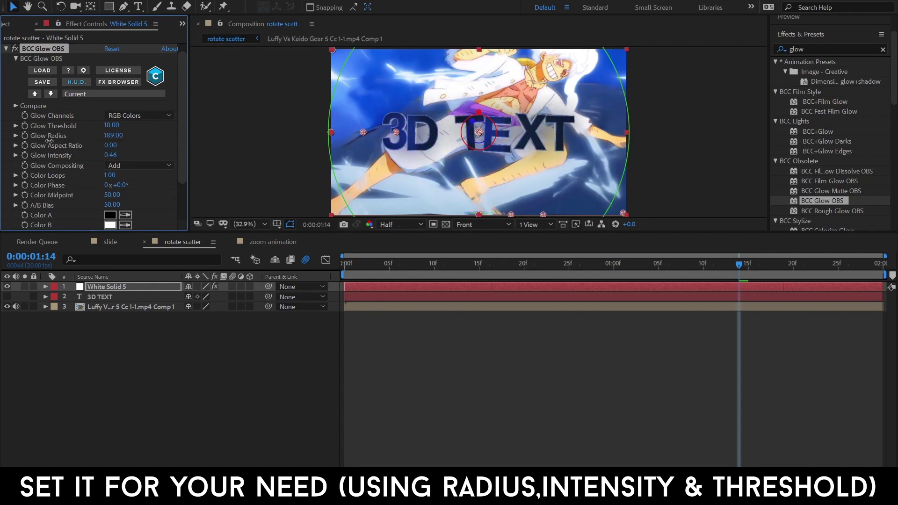
left_click(14, 48)
left_click(14, 48)
left_click(14, 49)
left_click_drag(110, 155, 118, 158)
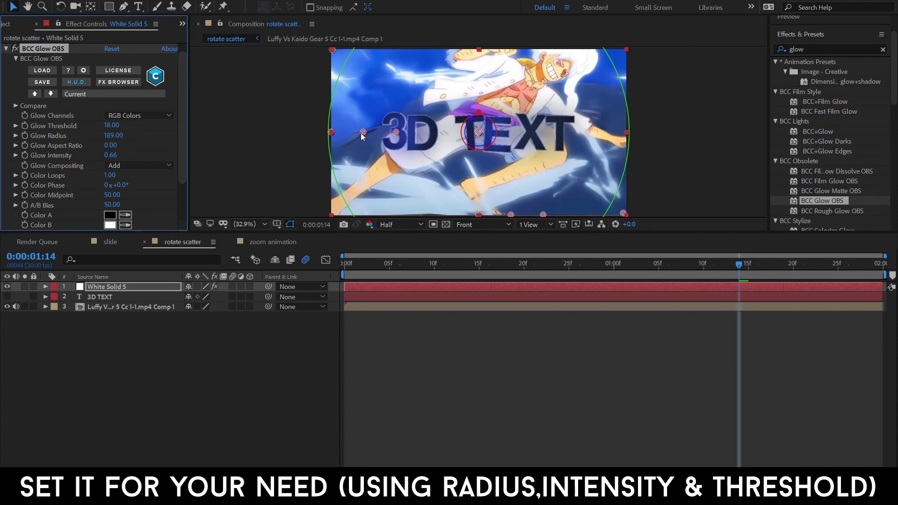
Position the glow handle over the text and finish at Threshold 13, Intensity 0.67
left_click_drag(360, 133, 387, 137)
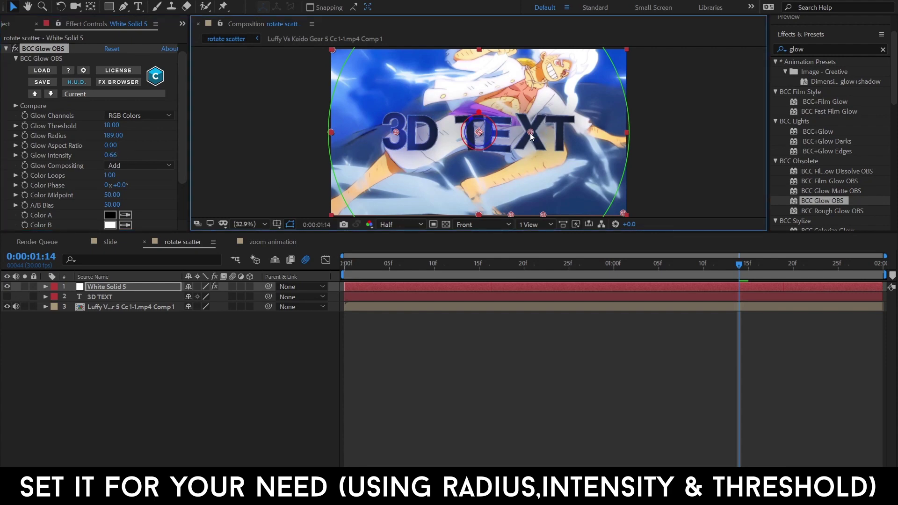
left_click_drag(530, 133, 383, 138)
mouse_move(111, 125)
left_mouse_down()
mouse_move(124, 126)
mouse_move(103, 120)
left_mouse_up()
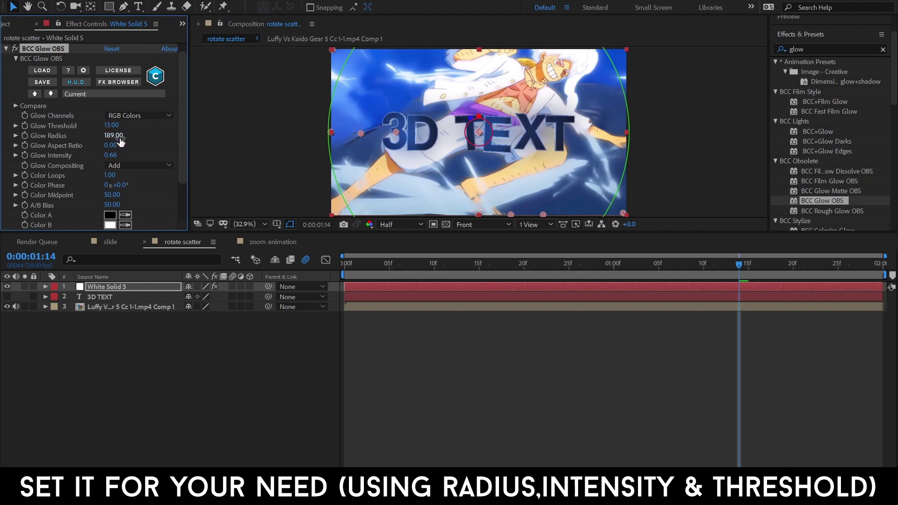
left_click_drag(111, 155, 113, 155)
Apply CC Light Rays to White Solid 5, centred at 775.1,400.8 with Intensity 116, Radius 54
left_click(7, 48)
left_click_drag(828, 49, 745, 50)
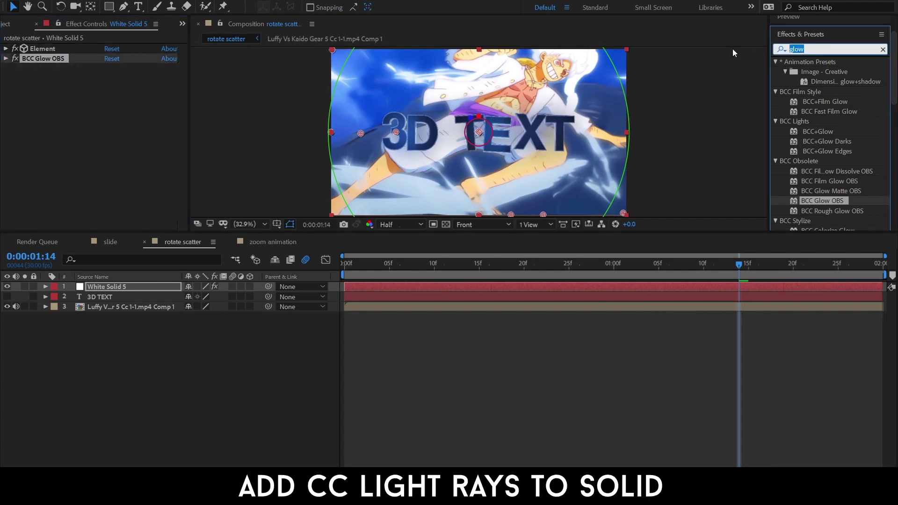
type("cc")
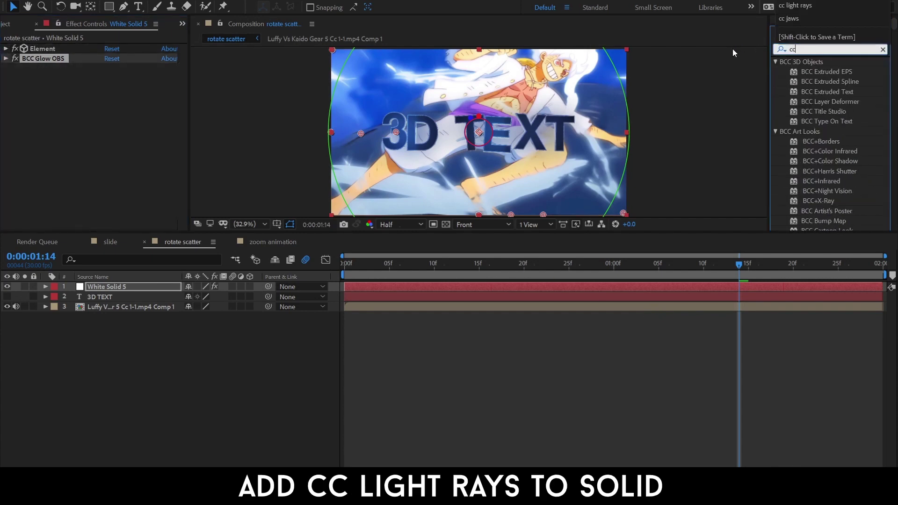
type("light rays")
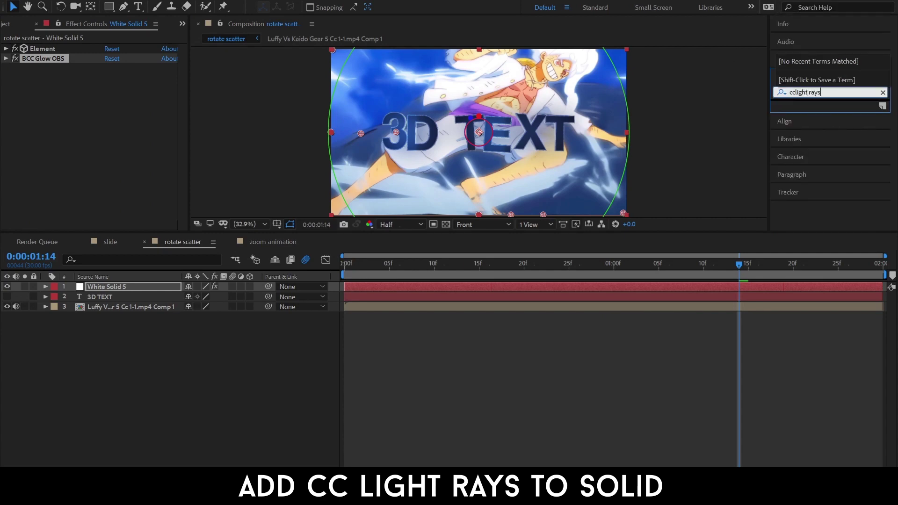
left_click(794, 92)
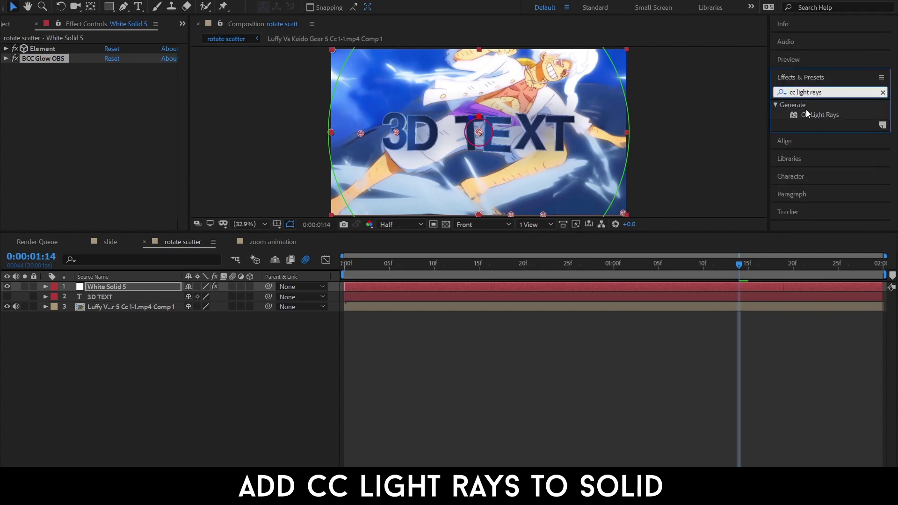
left_click_drag(819, 114, 455, 284)
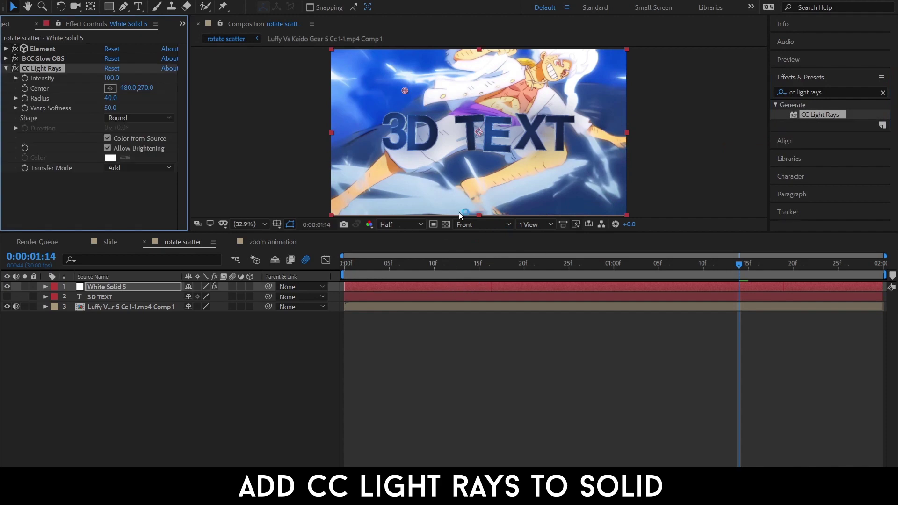
left_click_drag(405, 91, 452, 115)
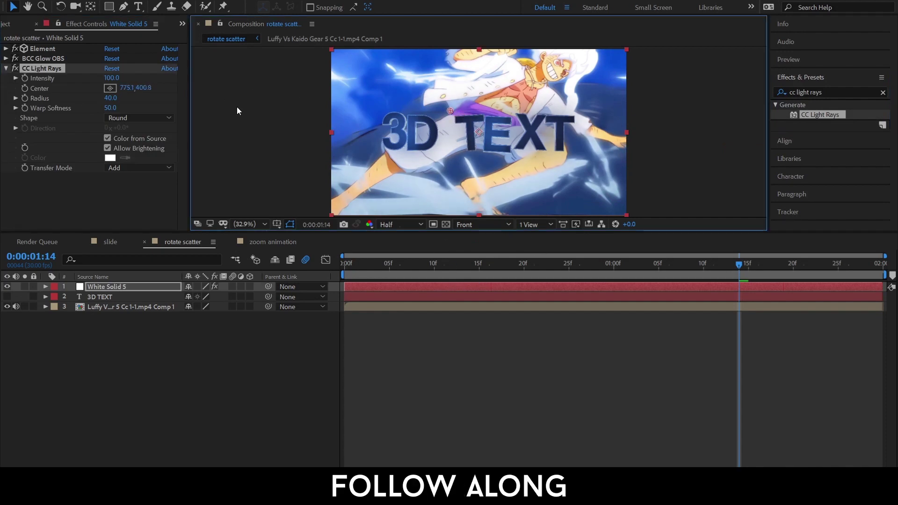
left_click_drag(111, 78, 122, 80)
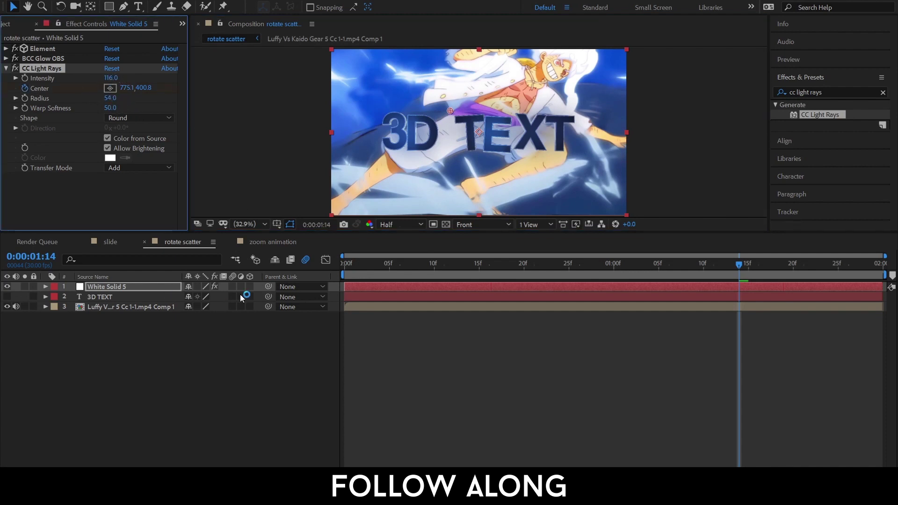
Keyframe the light rays Center at the start and end of the timeline
key("u")
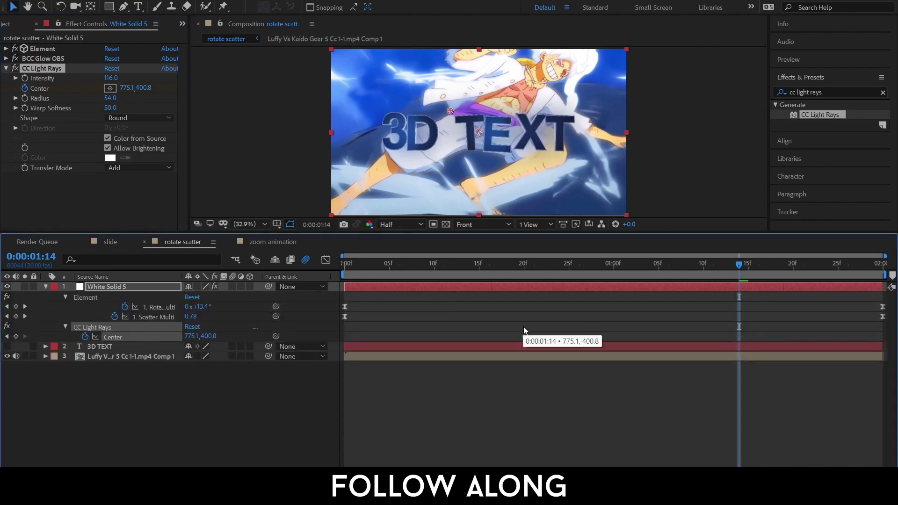
left_click_drag(449, 111, 510, 158)
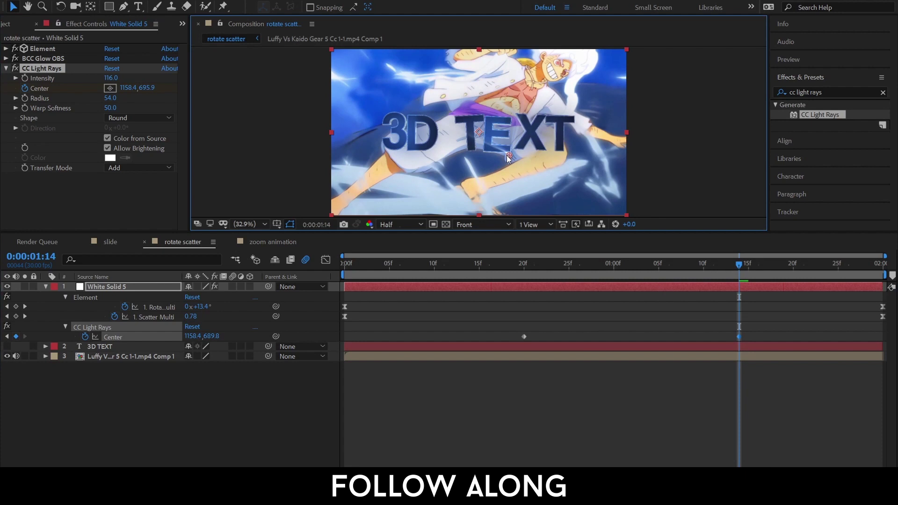
left_click_drag(508, 157, 511, 156)
left_click_drag(739, 336, 883, 336)
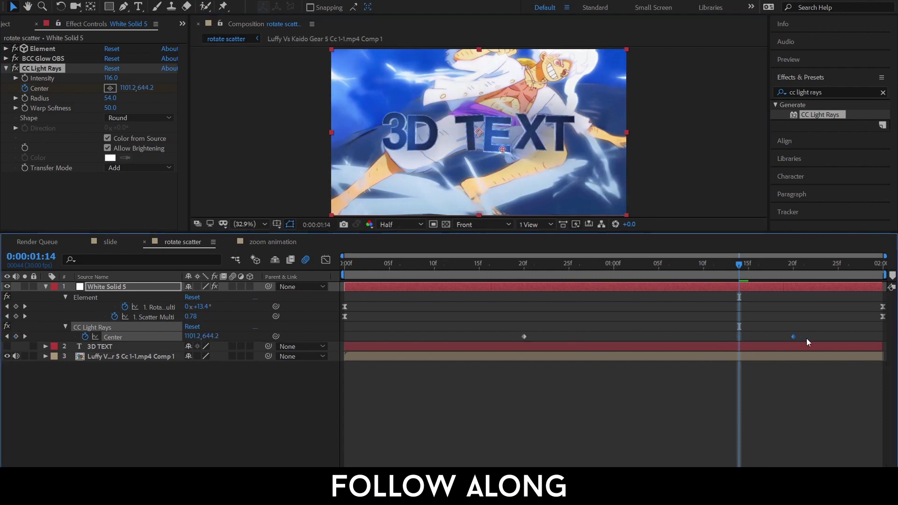
mouse_move(522, 338)
left_mouse_down()
mouse_move(344, 335)
mouse_move(895, 350)
left_mouse_up()
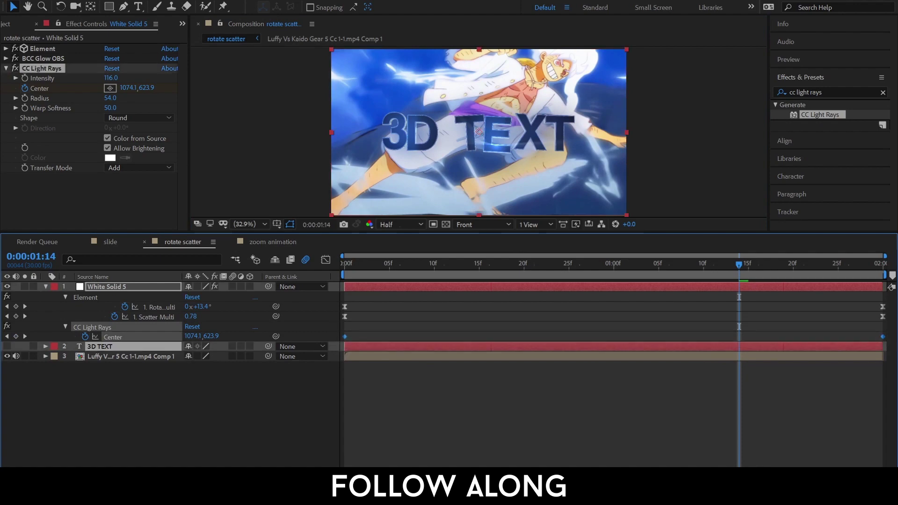
Preview to frame 0:00:00:29, then set the rays Radius to 69 and Intensity to 98
key("Home")
key("space")
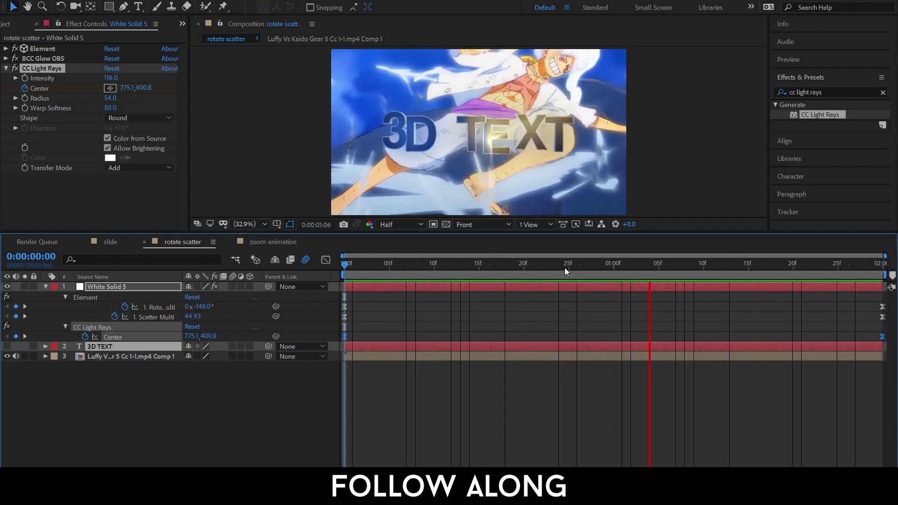
left_click(622, 273)
left_click_drag(622, 273, 605, 270)
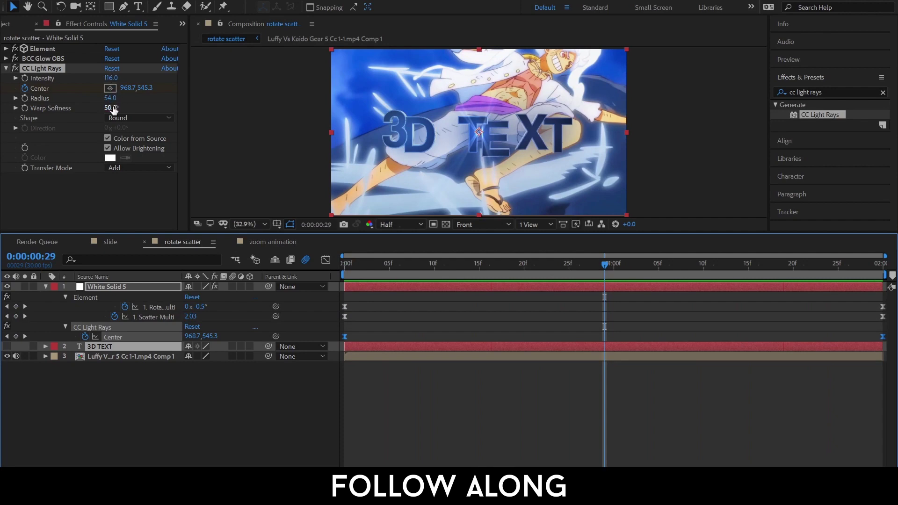
left_click_drag(110, 98, 101, 98)
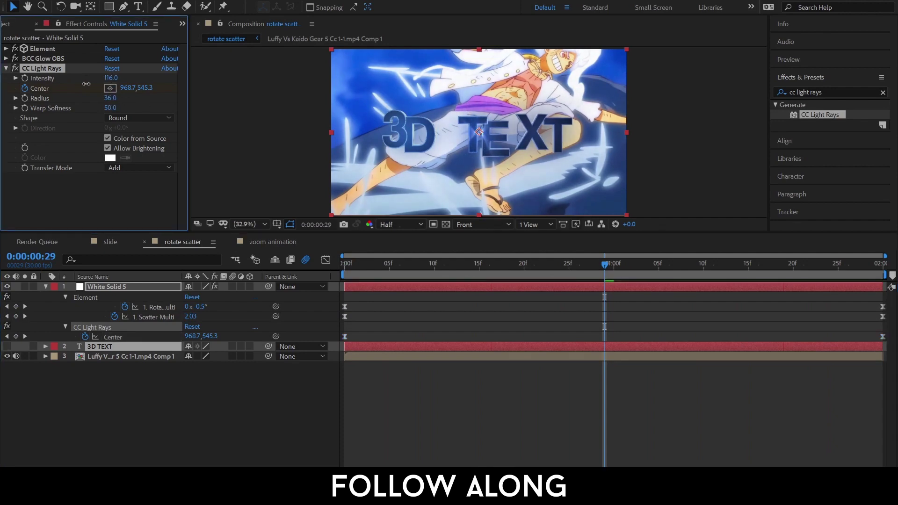
mouse_move(111, 98)
left_mouse_down()
mouse_move(145, 107)
mouse_move(93, 94)
mouse_move(112, 105)
left_mouse_up()
mouse_move(496, 265)
left_mouse_down()
mouse_move(490, 286)
mouse_move(657, 334)
mouse_move(777, 351)
mouse_move(751, 344)
left_mouse_up()
mouse_move(110, 77)
left_mouse_down()
mouse_move(90, 75)
mouse_move(158, 88)
left_mouse_up()
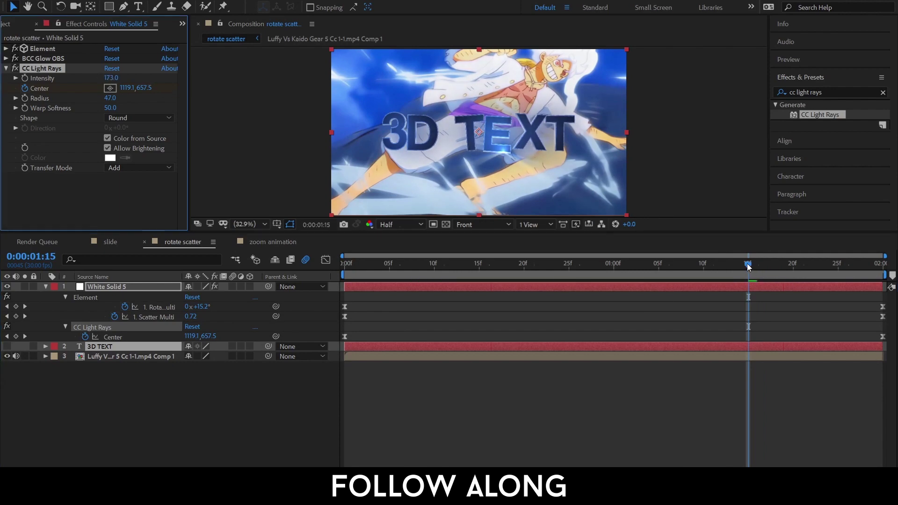
Preview the light rays animation from the start and return to the first frame
left_click_drag(747, 265, 234, 208)
key("space")
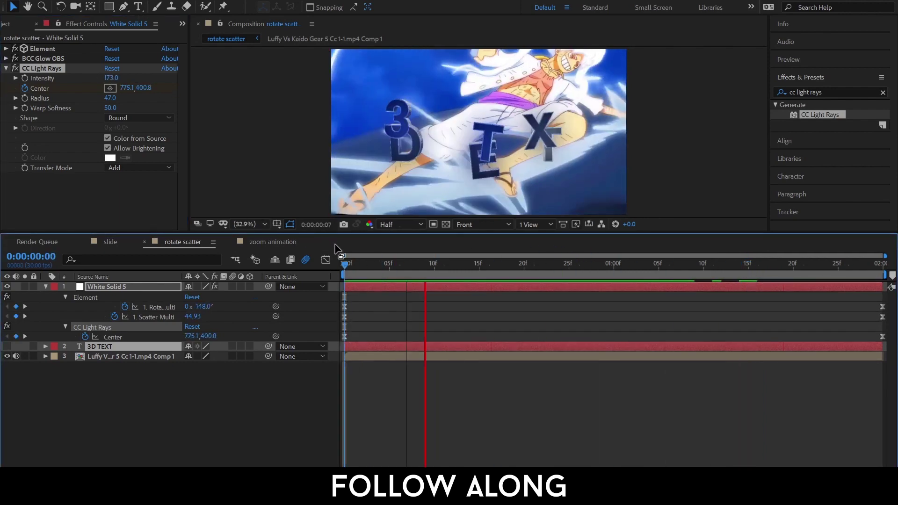
left_click(59, 69)
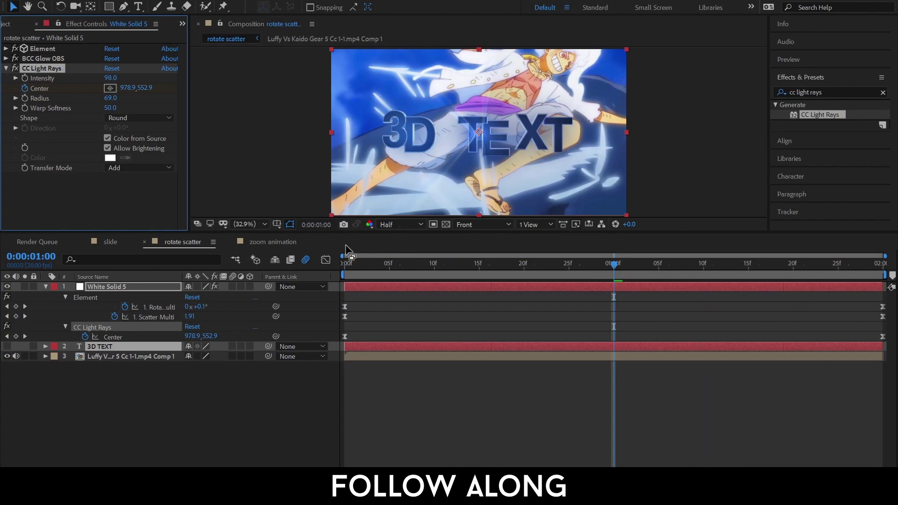
left_click_drag(348, 262, 756, 346)
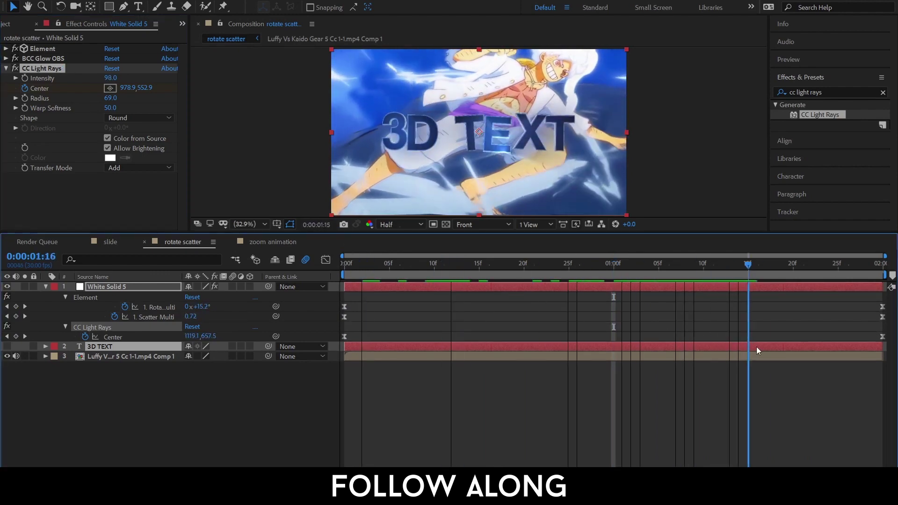
key("Home")
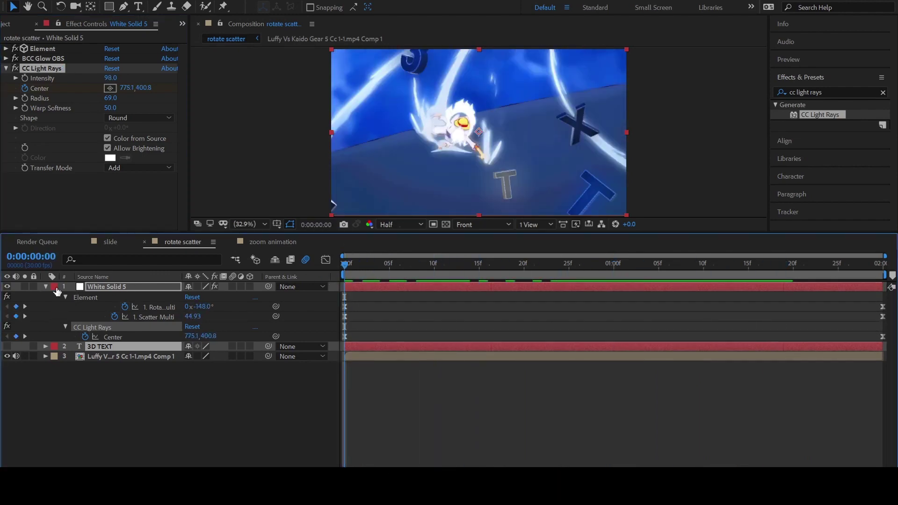
Create a text layer reading '3D TEXT' above the Luffy clip
left_click(46, 286)
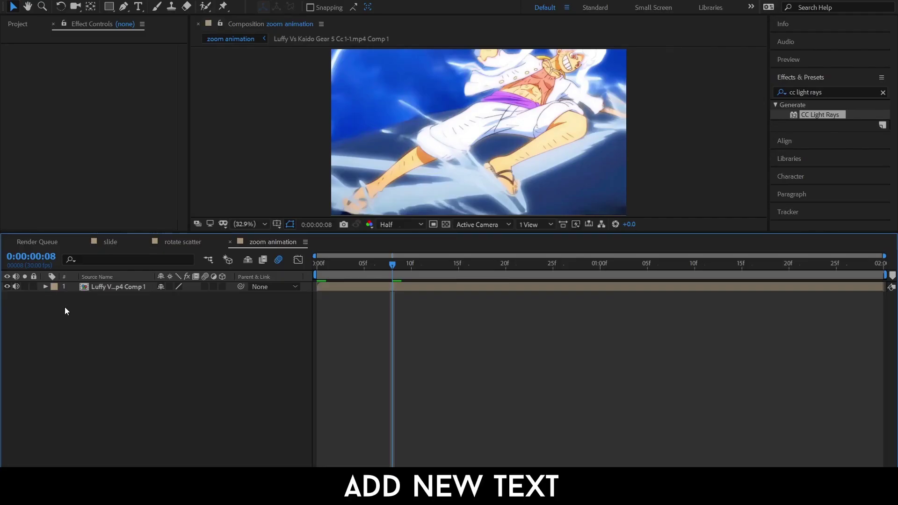
right_click(79, 331)
mouse_move(187, 336)
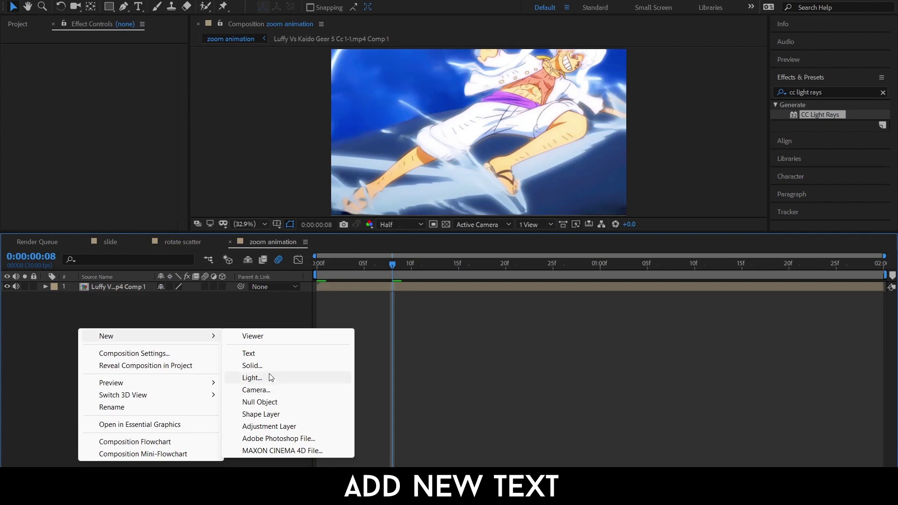
left_click(263, 356)
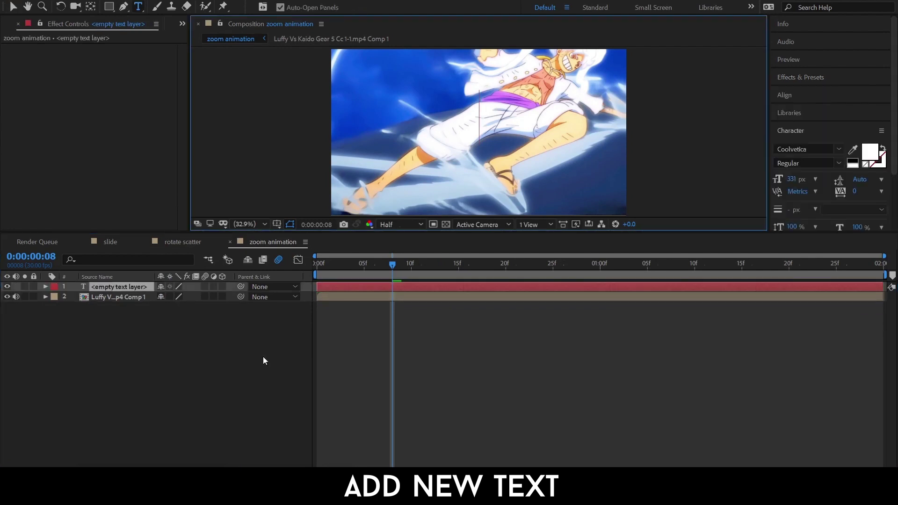
type("3D T")
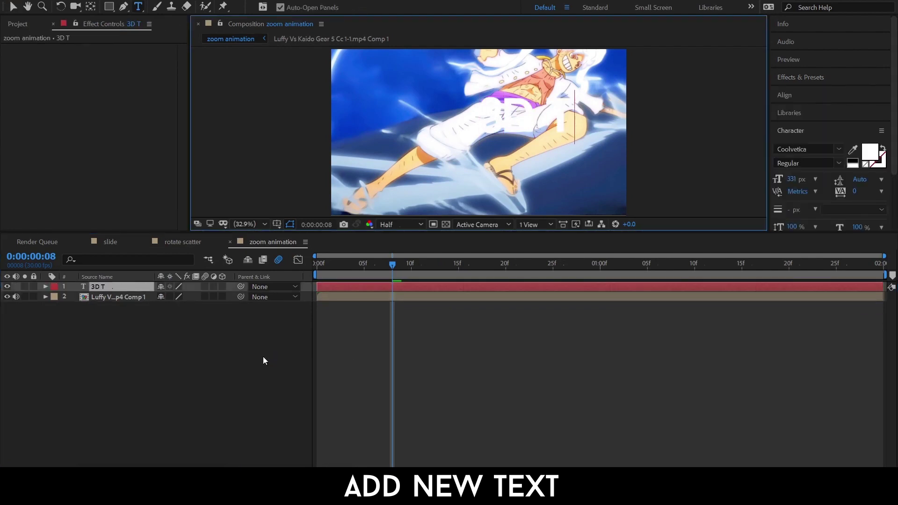
type("ext")
key("BackSpace")
key("BackSpace")
key("BackSpace")
type("EXT")
left_click(13, 7)
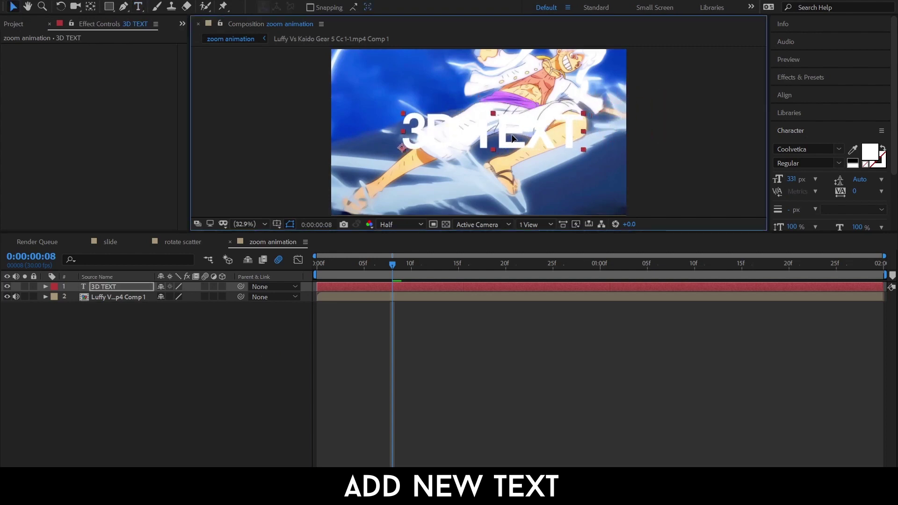
key("Page_Up")
Add White Solid 6 on top, hide the 3D TEXT layer, and search effects for 'elemen'
right_click(90, 349)
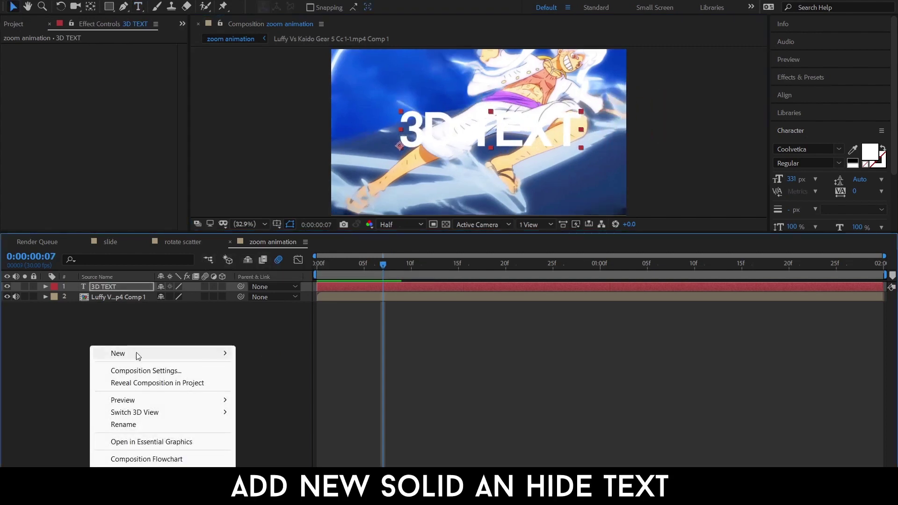
mouse_move(136, 353)
left_click(298, 383)
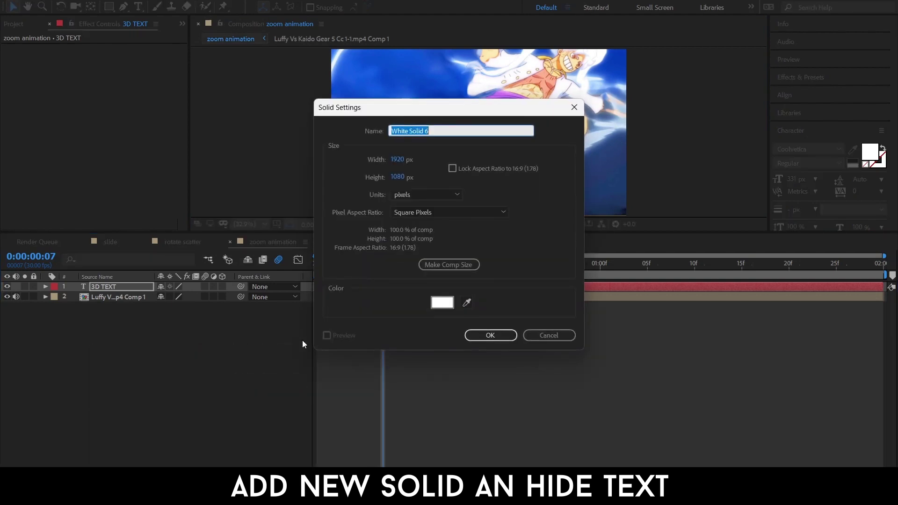
left_click(478, 335)
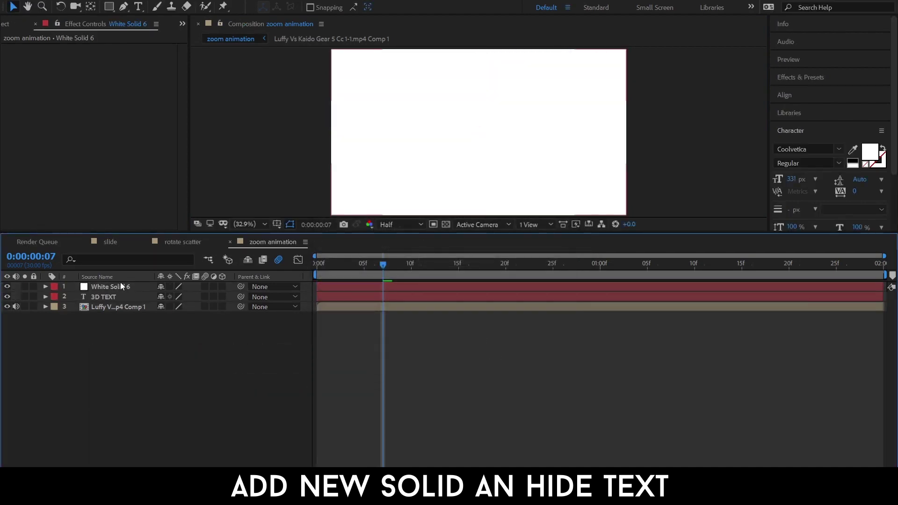
left_click(7, 297)
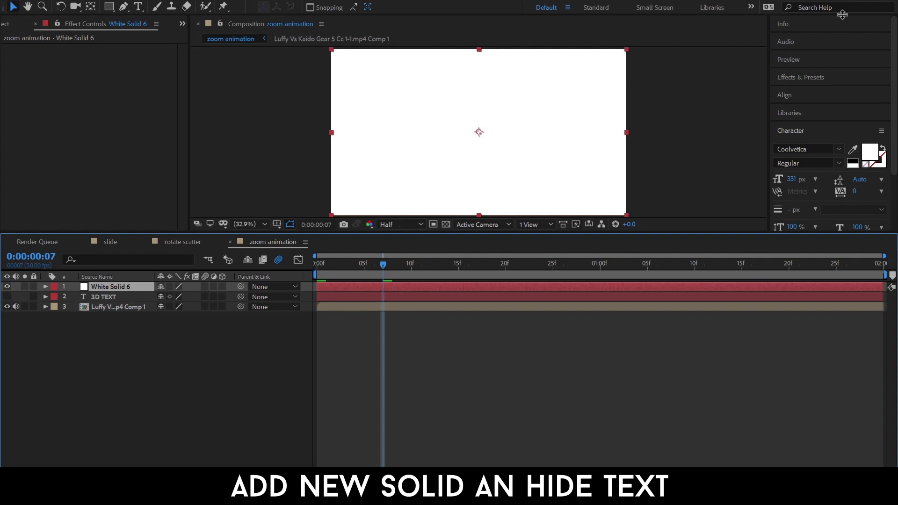
left_click(800, 77)
type("ele")
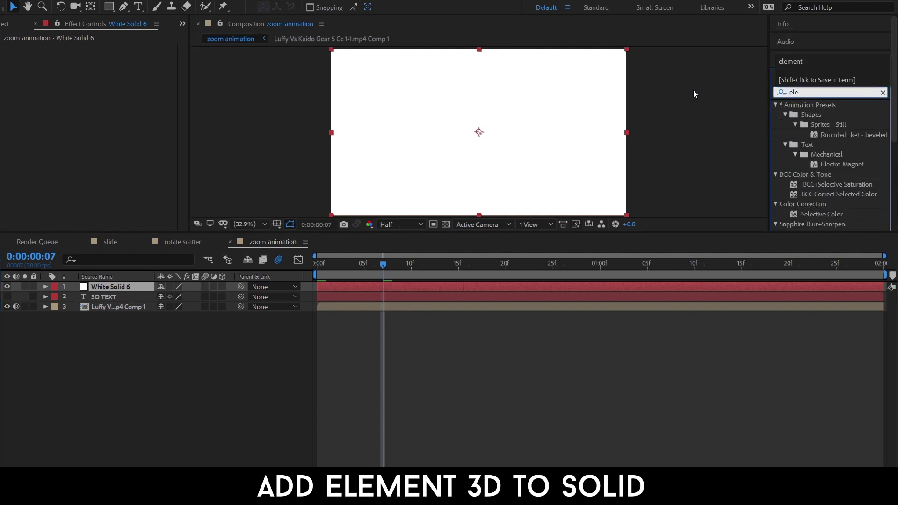
type("ment")
Apply Element to White Solid 6 and set its Path Layer 1 to 3D TEXT
left_click_drag(812, 114, 386, 286)
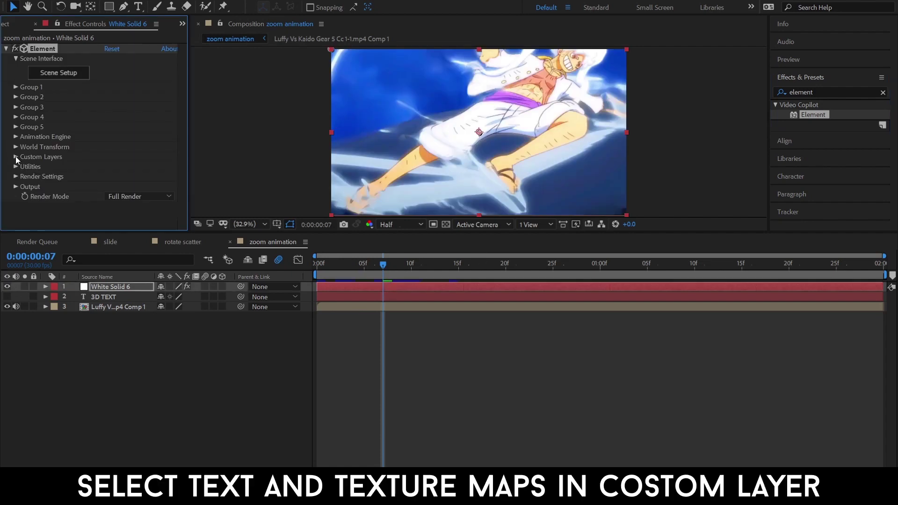
left_click(15, 157)
left_click(26, 167)
scroll(26, 168, "down", 3)
left_click(119, 86)
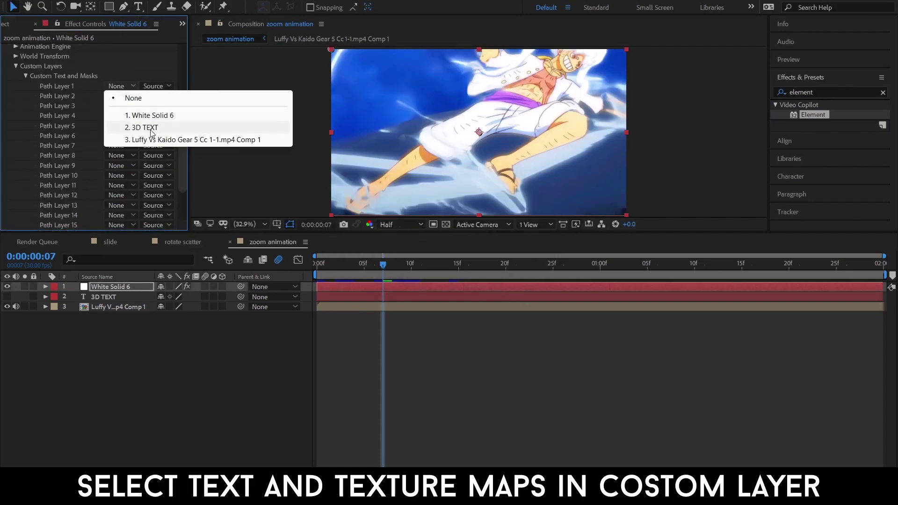
left_click(120, 126)
left_click(27, 76)
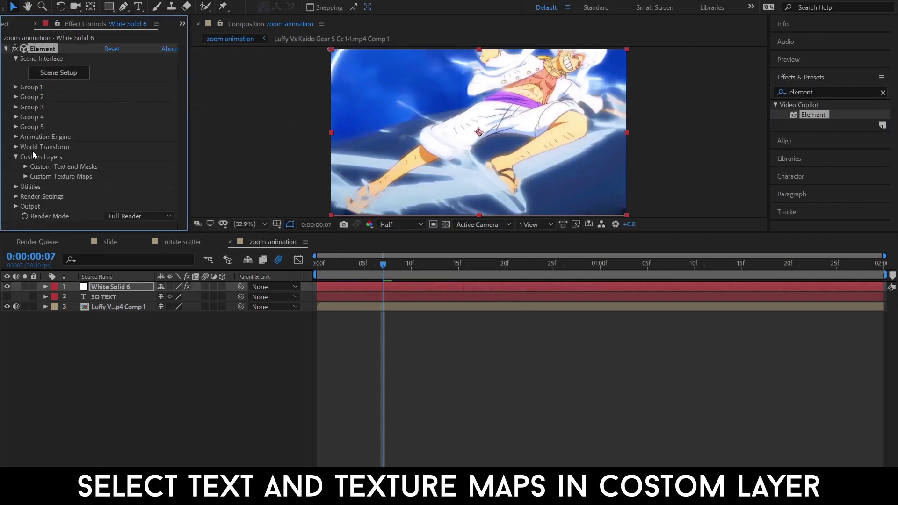
Set Element's Custom Texture Map 1 to the Luffy clip and expand Group 1
left_click(25, 178)
scroll(94, 141, "down", 5)
left_click(139, 74)
left_click(144, 111)
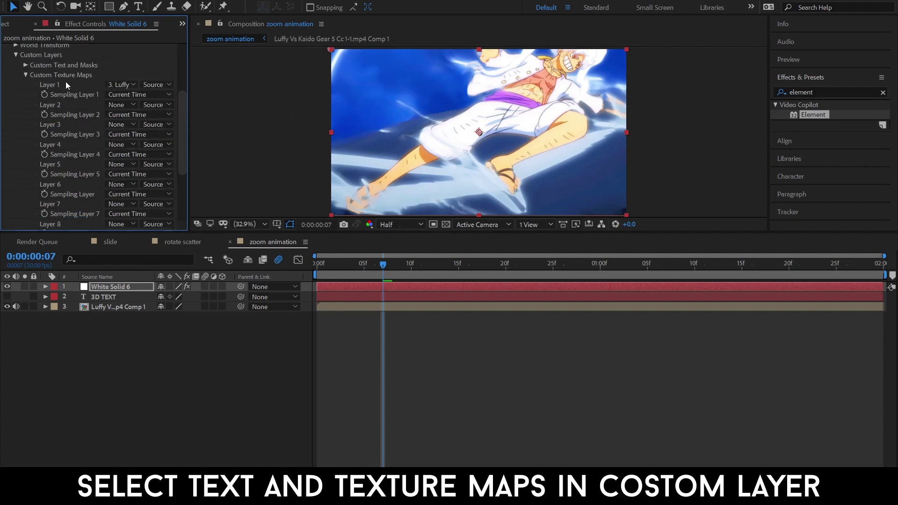
left_click(25, 75)
left_click(15, 157)
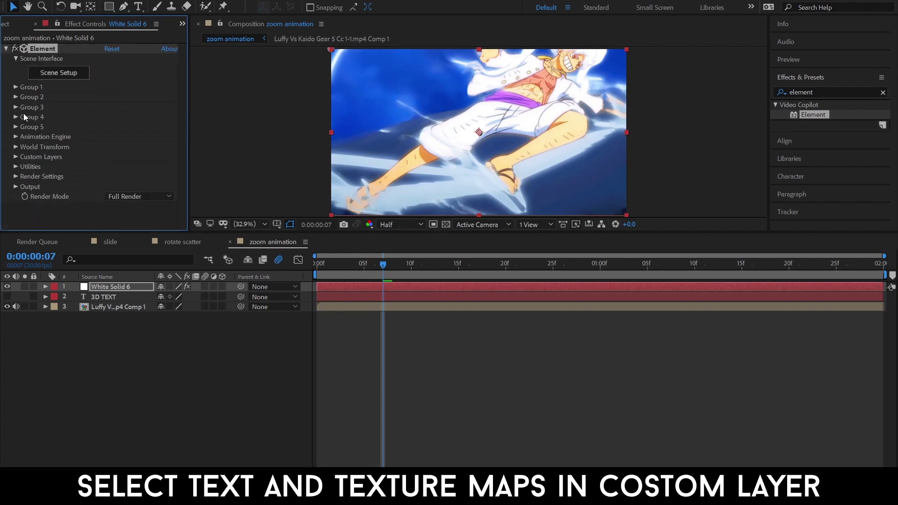
left_click(16, 88)
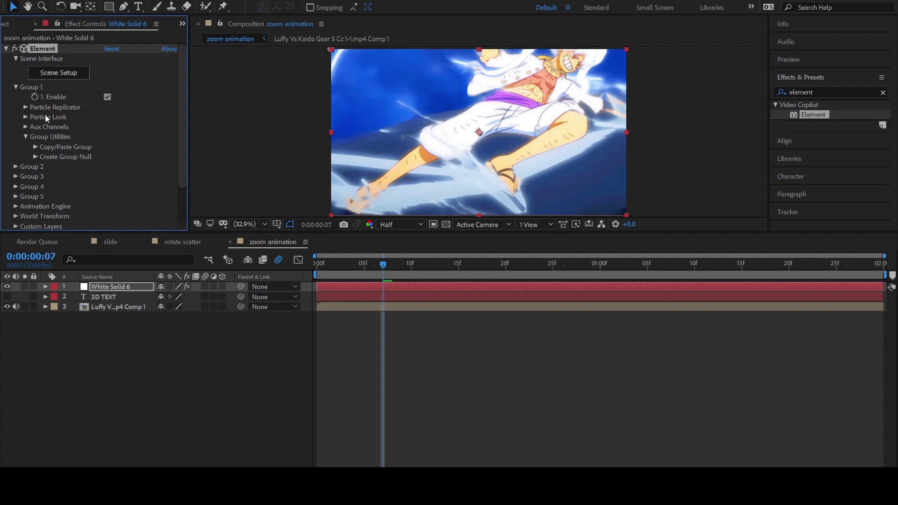
In Element's Scene Setup, set the environment map to Custom Layer 1
key("e")
left_click(75, 335)
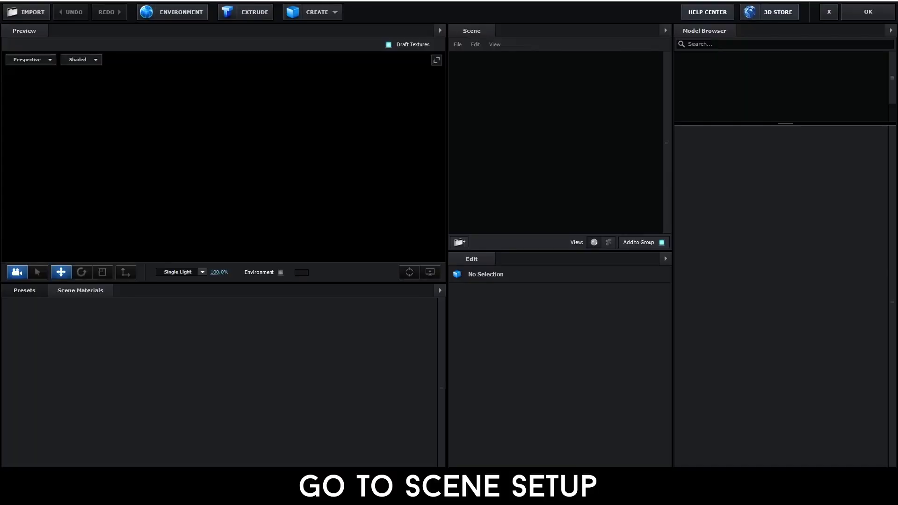
left_click_drag(239, 135, 236, 226)
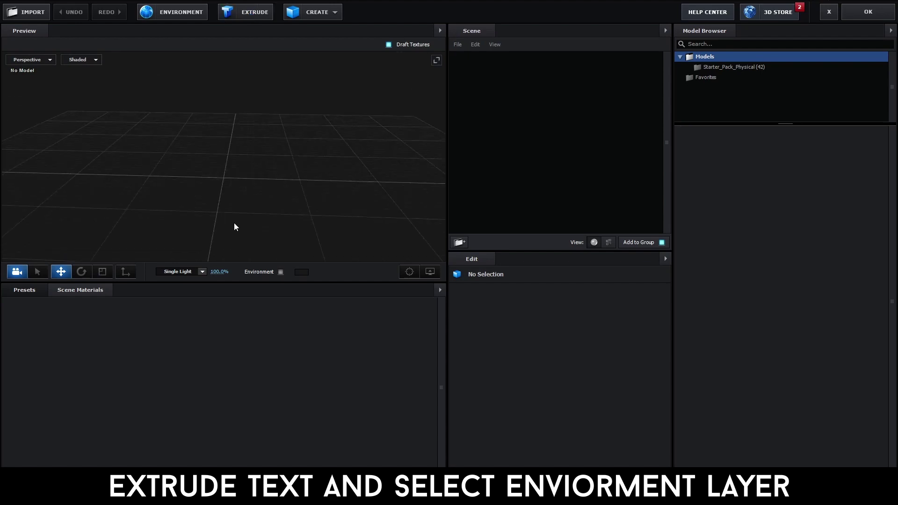
left_click(178, 13)
left_click(424, 173)
left_click(468, 194)
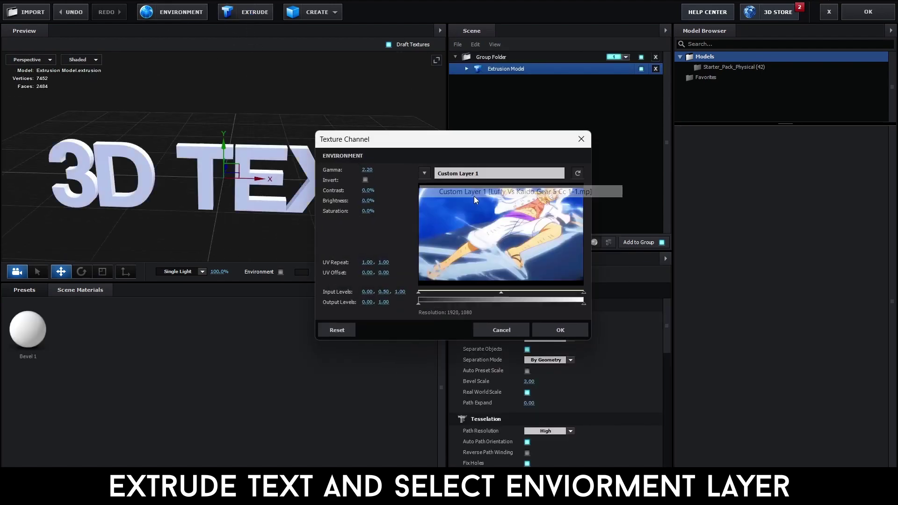
left_click(503, 332)
Apply the Physical > Century bevel preset to the extruded text
left_click(54, 304)
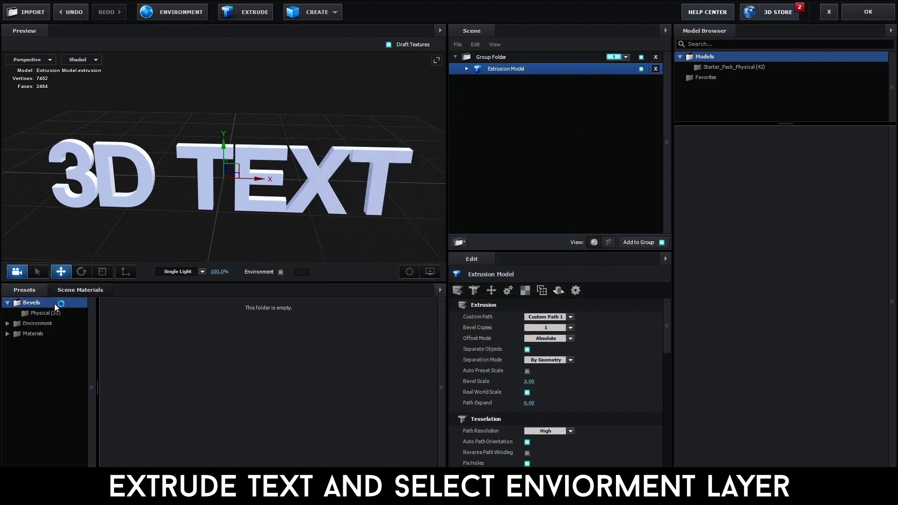
left_click(54, 305)
left_click(48, 311)
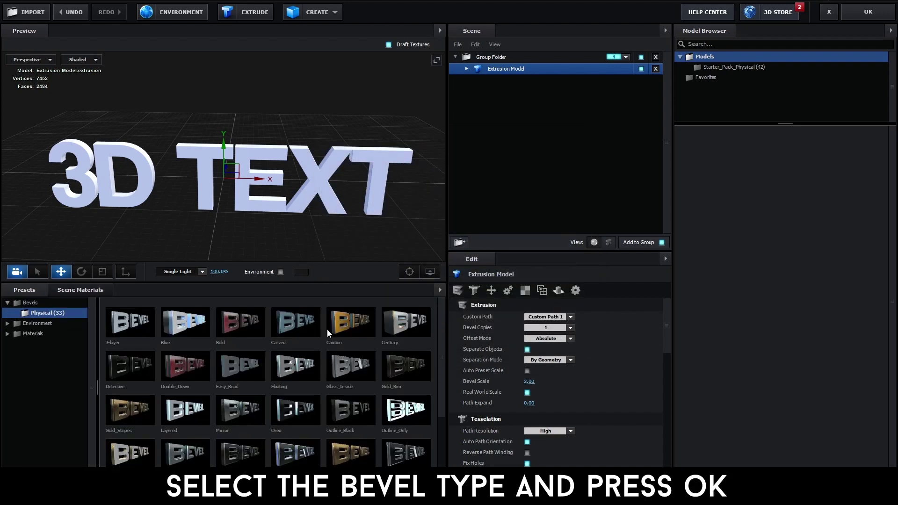
left_click(406, 333)
left_click_drag(395, 244, 388, 210)
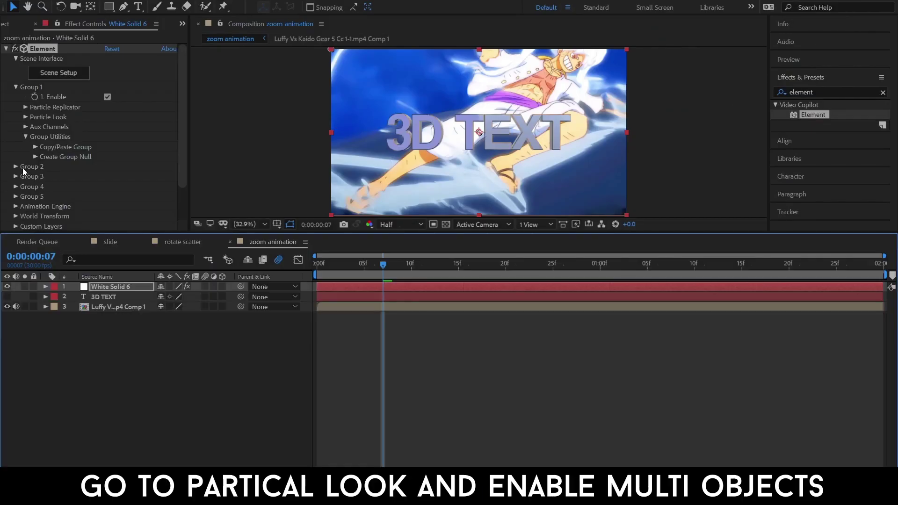
Set Element's Multi-Object Displace to 0.03
left_click(29, 117)
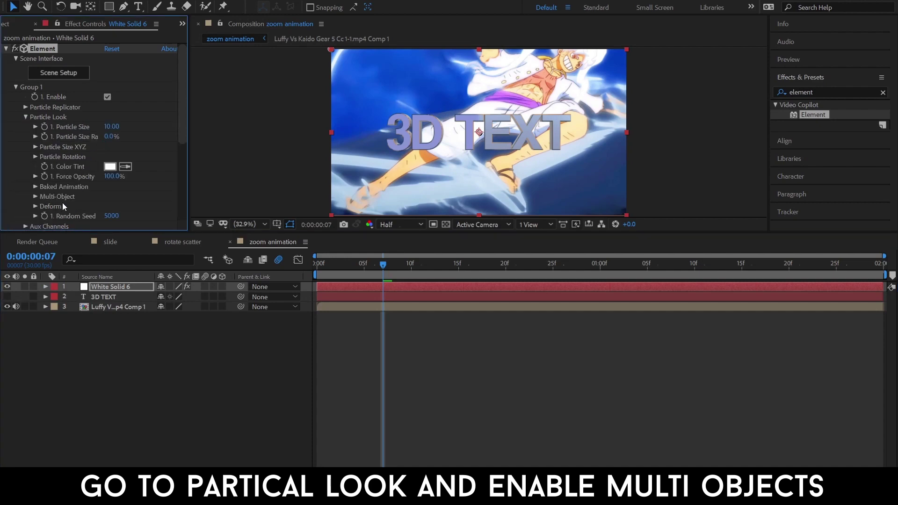
left_click(36, 197)
scroll(105, 196, "down", 5)
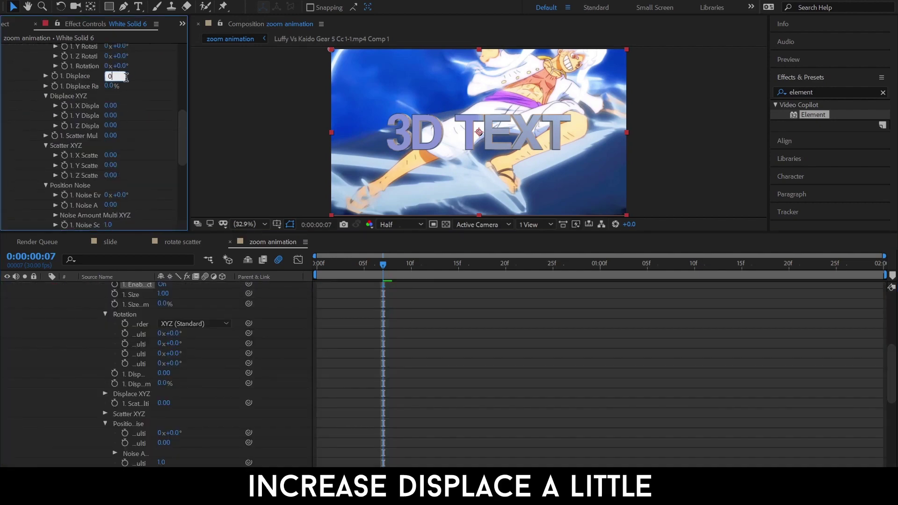
type(".1")
key("Return")
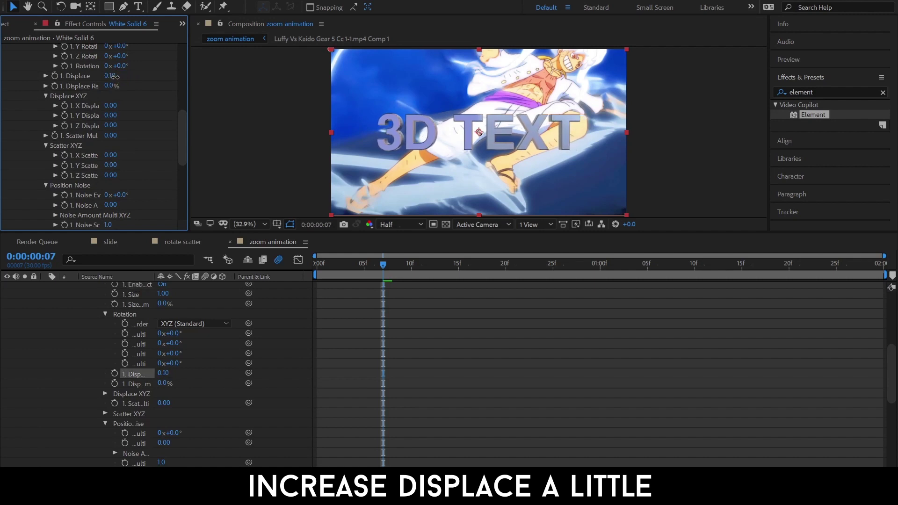
left_click_drag(114, 76, 111, 76)
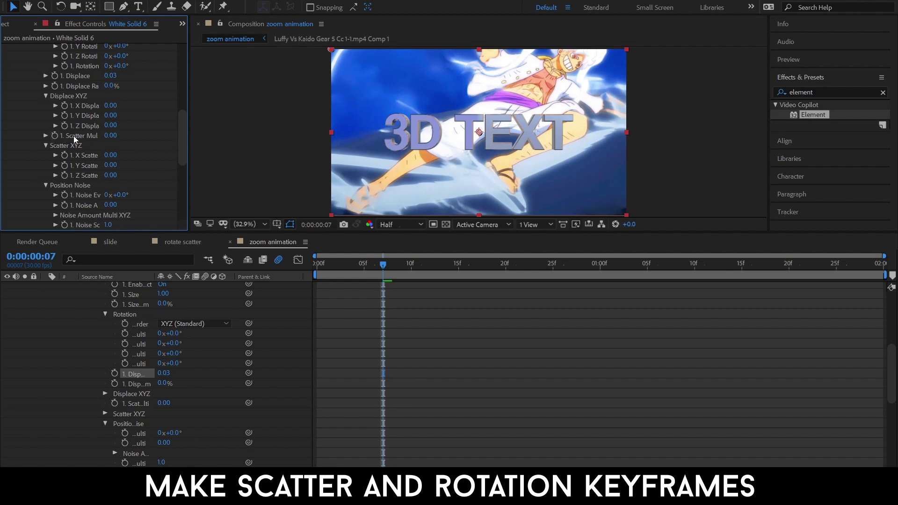
Keyframe Multi-Object Rotation and Scatter Multiplier at zero, showing keyframed properties
left_click_drag(112, 135, 185, 144)
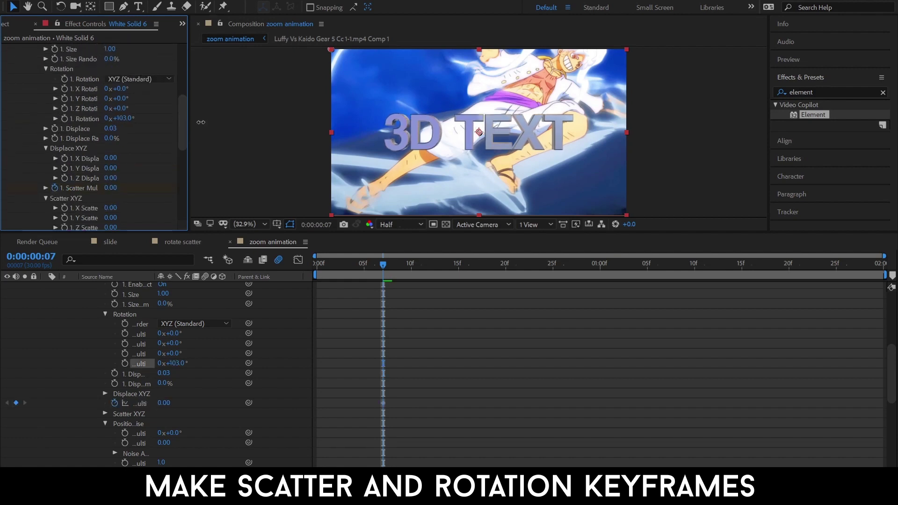
left_click(65, 119)
key("u")
scroll(88, 169, "up", 5)
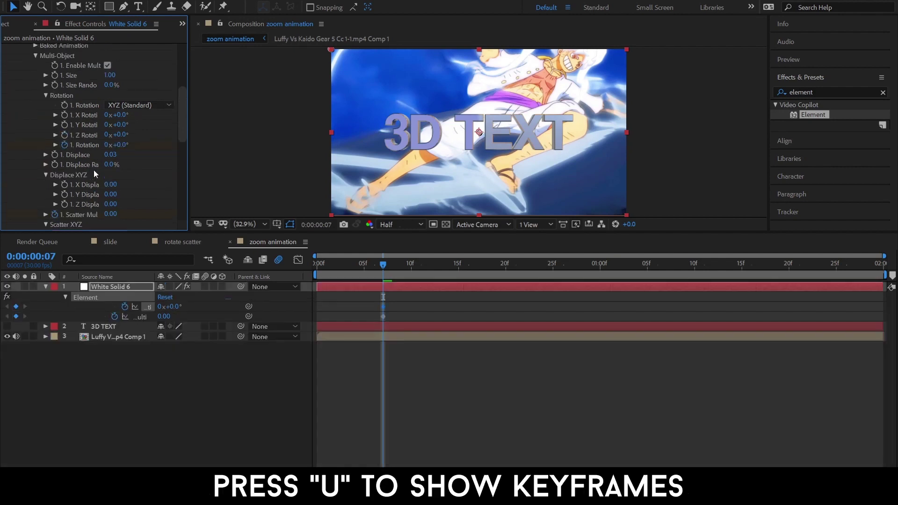
left_click(35, 196)
Enable Element's Animation Engine with Radial type and keyframe Animation at 0%
scroll(26, 186, "down", 6)
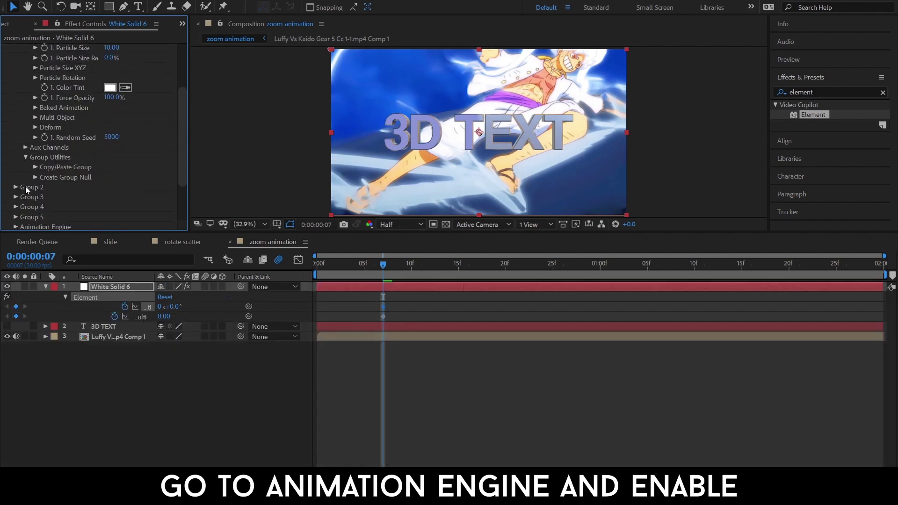
left_click(16, 174)
scroll(21, 176, "down", 4)
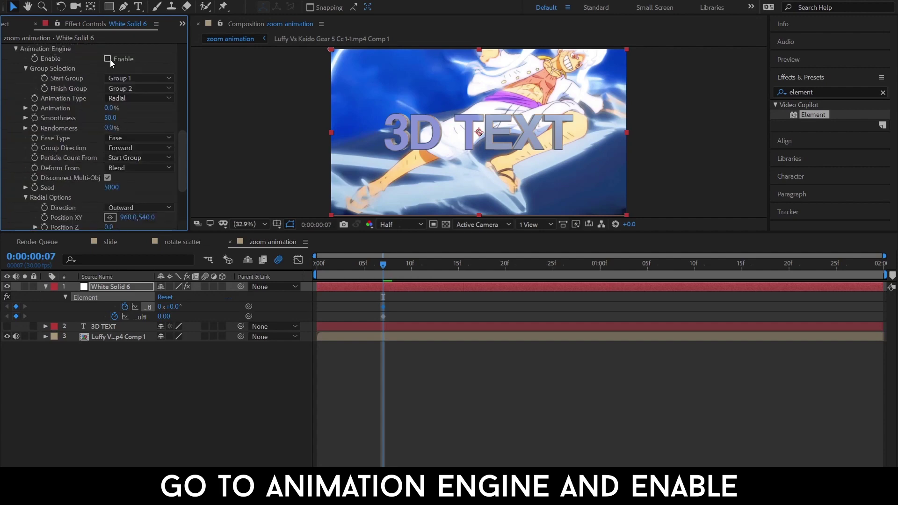
left_click(109, 59)
left_click(116, 99)
left_click(119, 134)
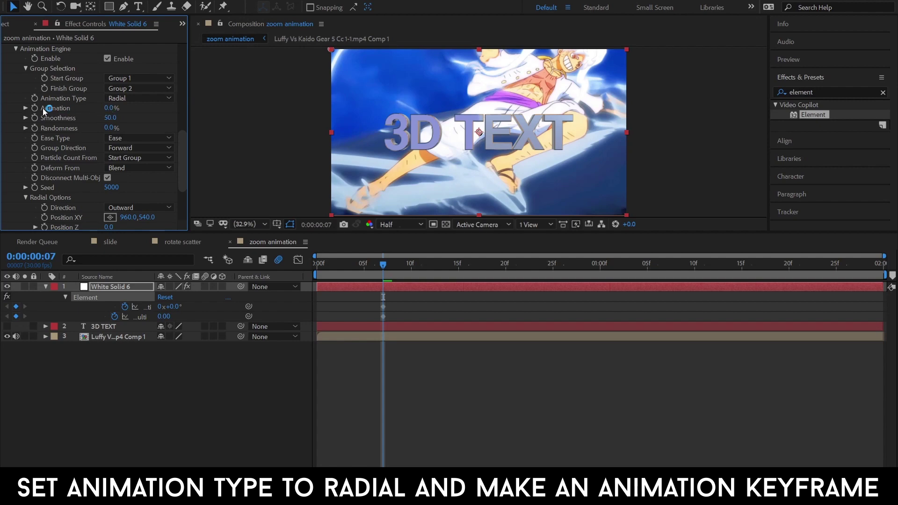
key("u")
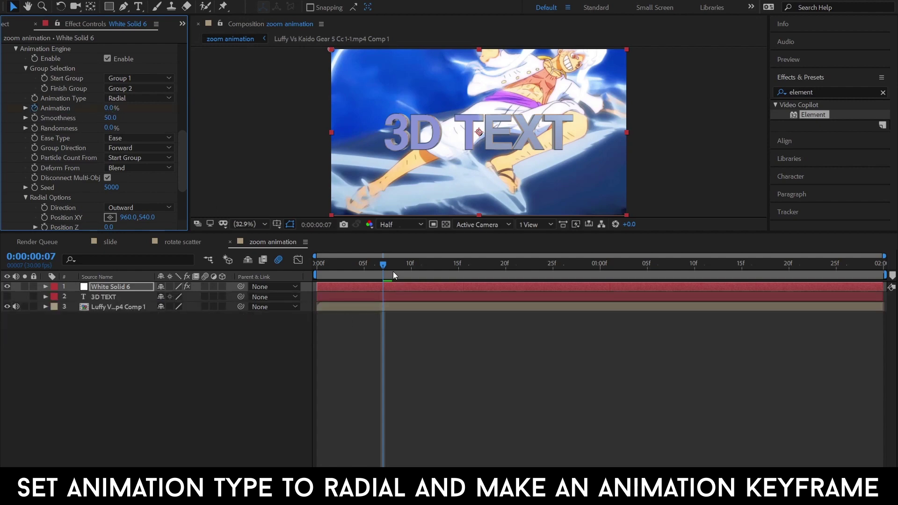
key("u")
Add later Animation keyframes at 100%, including at 1:12, then return to frame 7
left_click(372, 330)
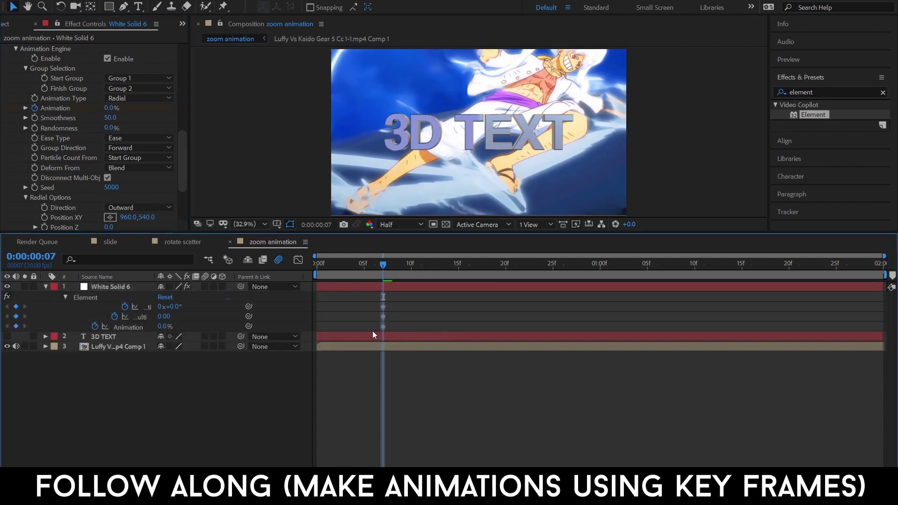
left_click_drag(383, 326, 421, 328)
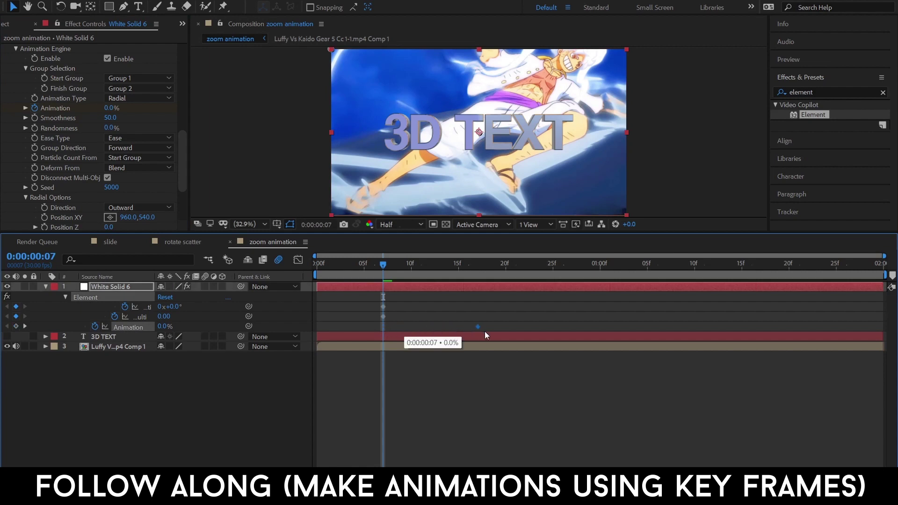
left_click_drag(610, 335, 603, 333)
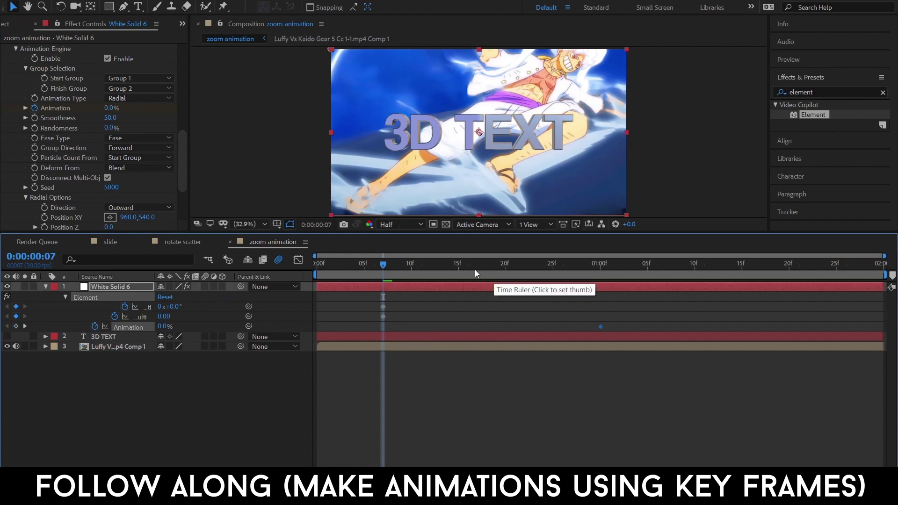
left_click_drag(164, 326, 384, 337)
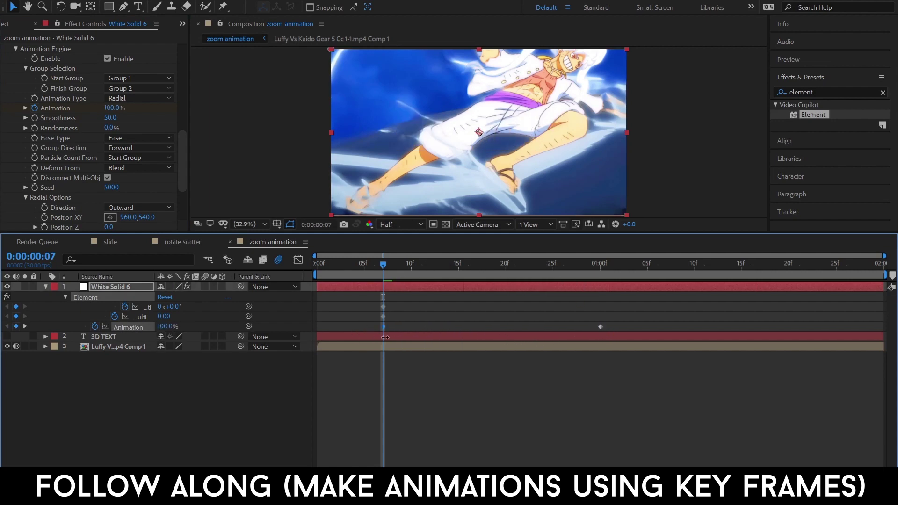
left_click_drag(421, 261, 716, 299)
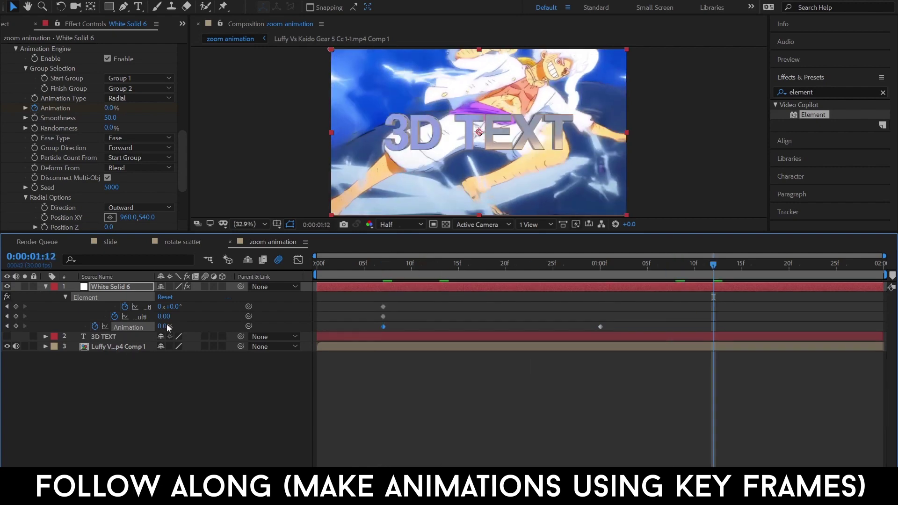
left_click_drag(328, 328, 815, 329)
left_click_drag(439, 259, 383, 263)
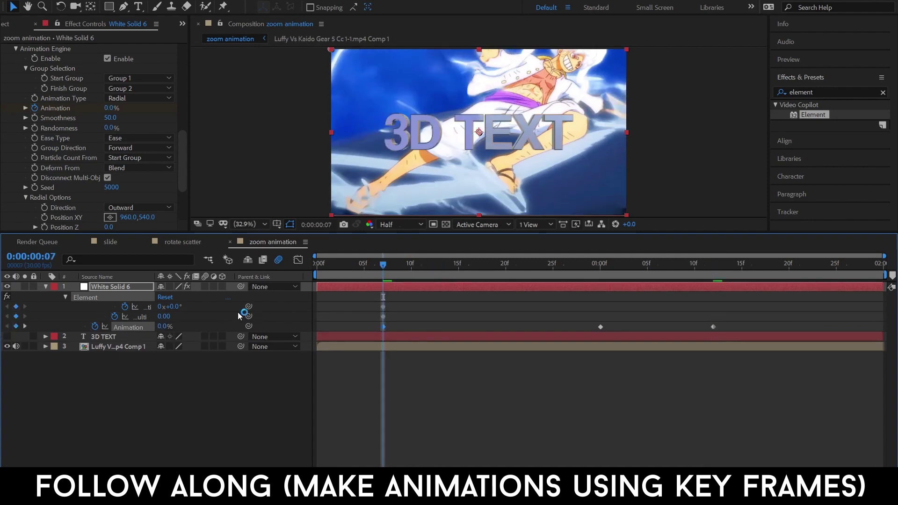
Scrub the Element rotation and scatter values so the letters spin and spread, with Animation at 100%
mouse_move(177, 307)
left_mouse_down()
mouse_move(251, 310)
mouse_move(135, 307)
mouse_move(247, 315)
left_mouse_up()
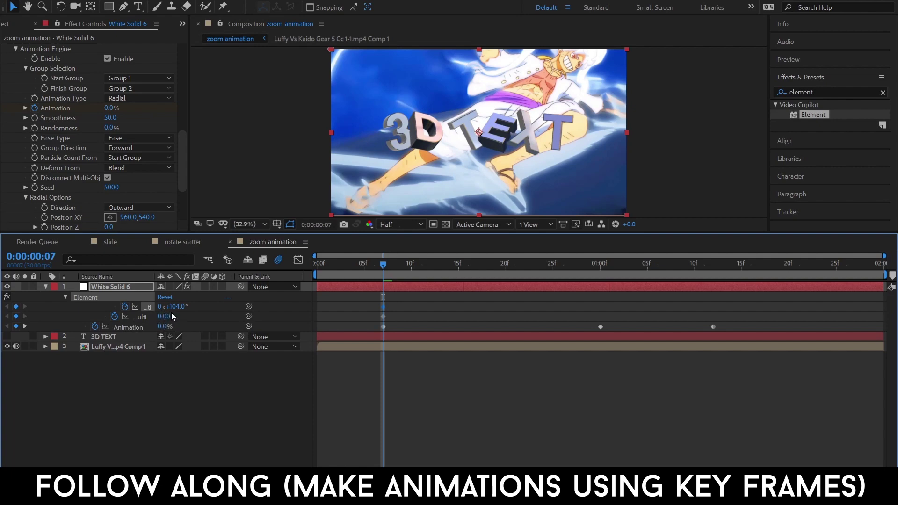
mouse_move(181, 306)
left_mouse_down()
mouse_move(220, 310)
mouse_move(166, 308)
mouse_move(196, 316)
mouse_move(179, 371)
left_mouse_up()
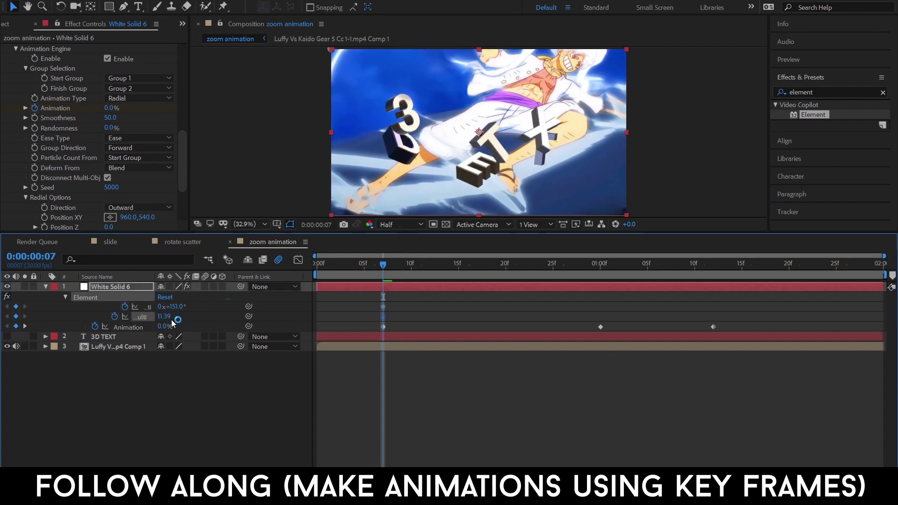
left_click_drag(172, 322, 332, 328)
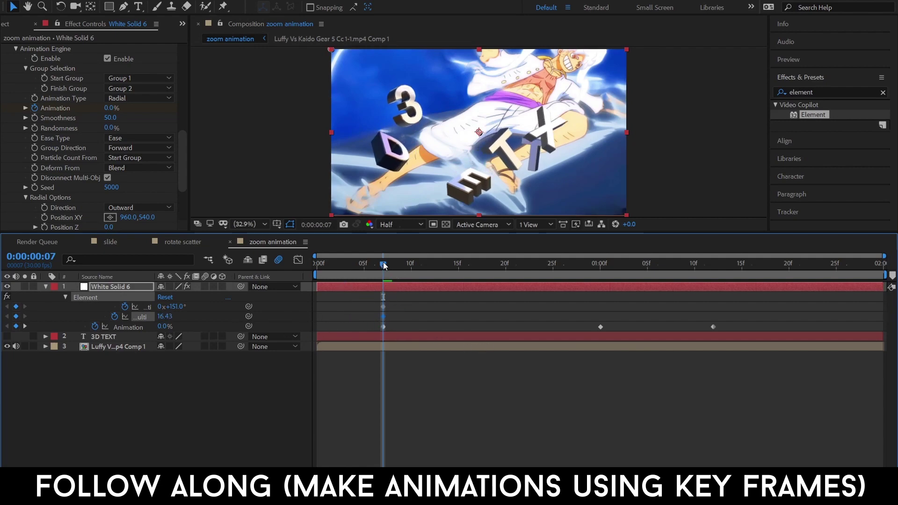
left_click_drag(384, 265, 383, 265)
left_click_drag(164, 326, 598, 350)
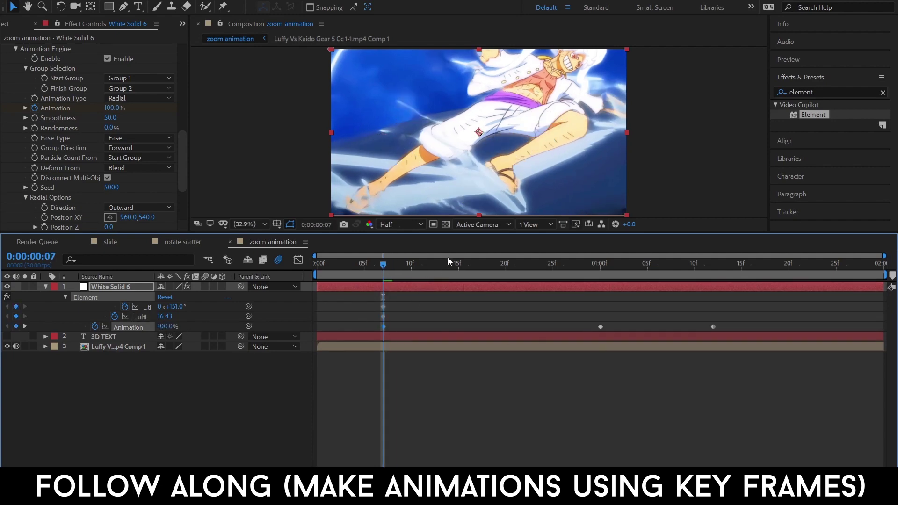
Keyframe rotation at -150° at one second, shift the keyframes later, and select all Element keyframes
left_click(600, 264)
type("-150")
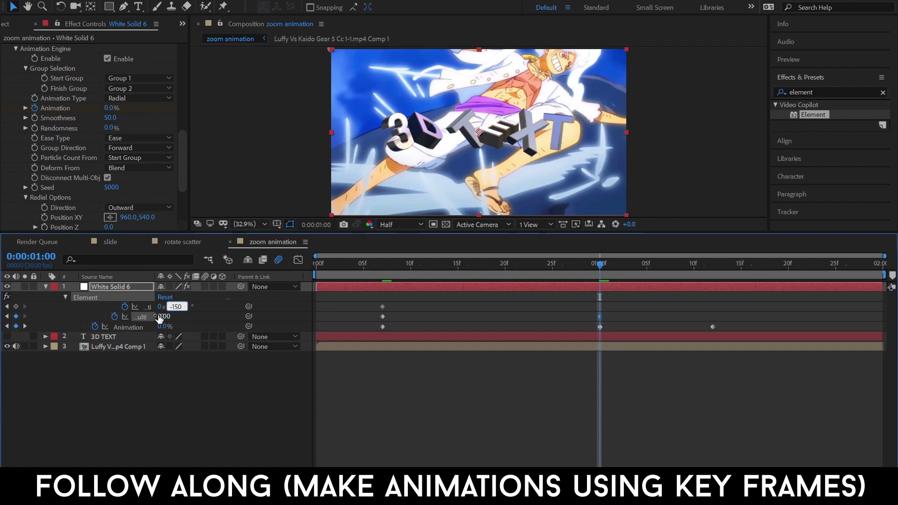
key("Return")
mouse_move(592, 301)
left_mouse_down()
mouse_move(605, 318)
mouse_move(711, 309)
left_mouse_up()
mouse_move(407, 296)
left_mouse_down()
mouse_move(375, 332)
mouse_move(316, 316)
left_mouse_up()
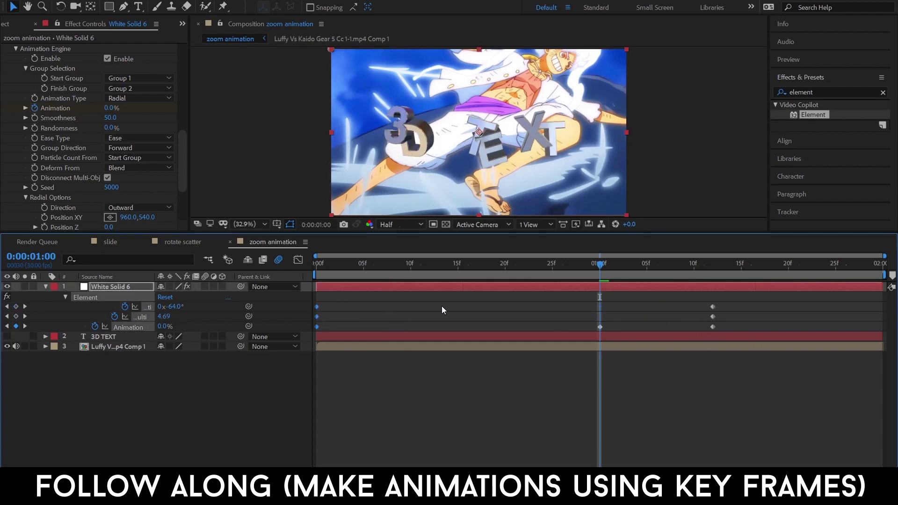
mouse_move(699, 300)
left_mouse_down()
mouse_move(726, 332)
mouse_move(883, 330)
left_mouse_up()
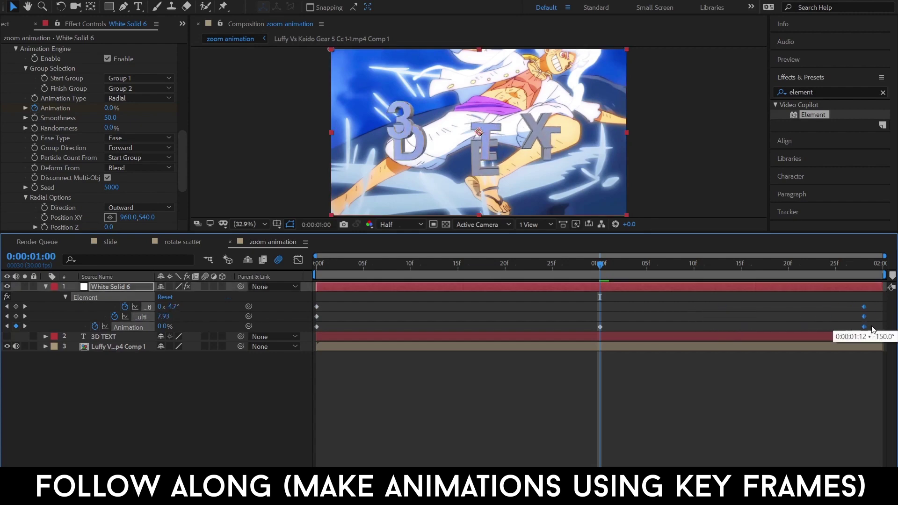
left_click_drag(296, 297, 892, 333)
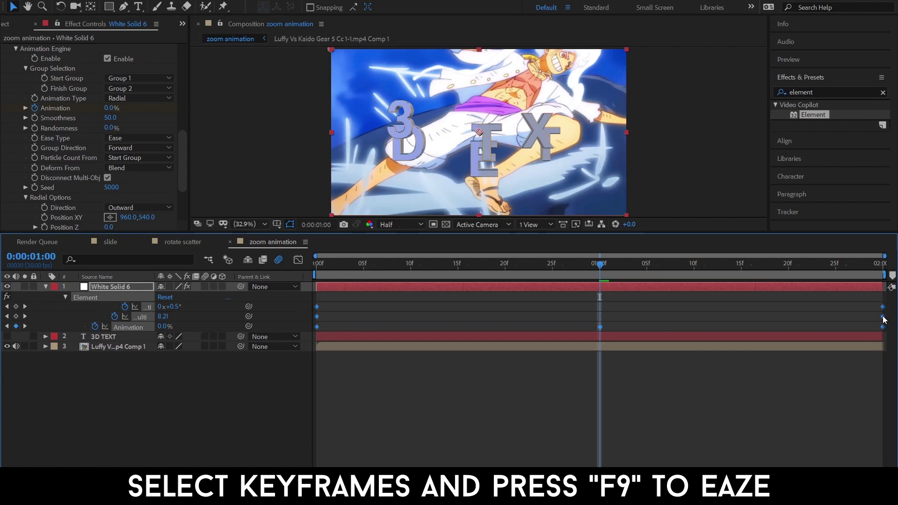
Easy-ease the Element keyframes and bend the Rotation value curve into a steep S-curve
key("F9")
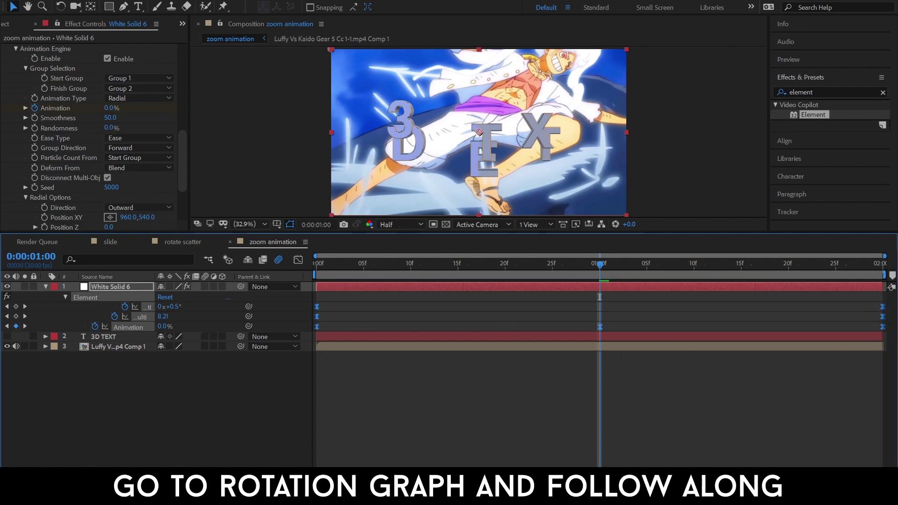
left_click(300, 262)
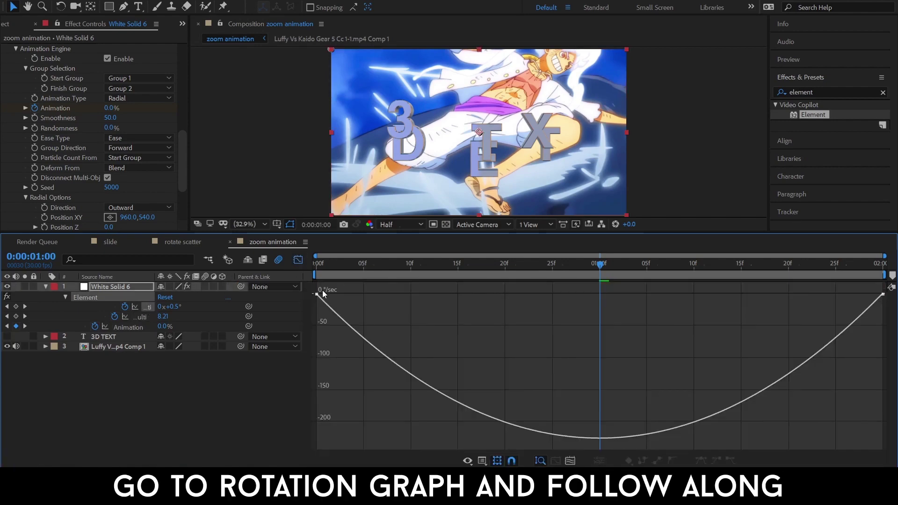
left_click(483, 460)
left_click(508, 339)
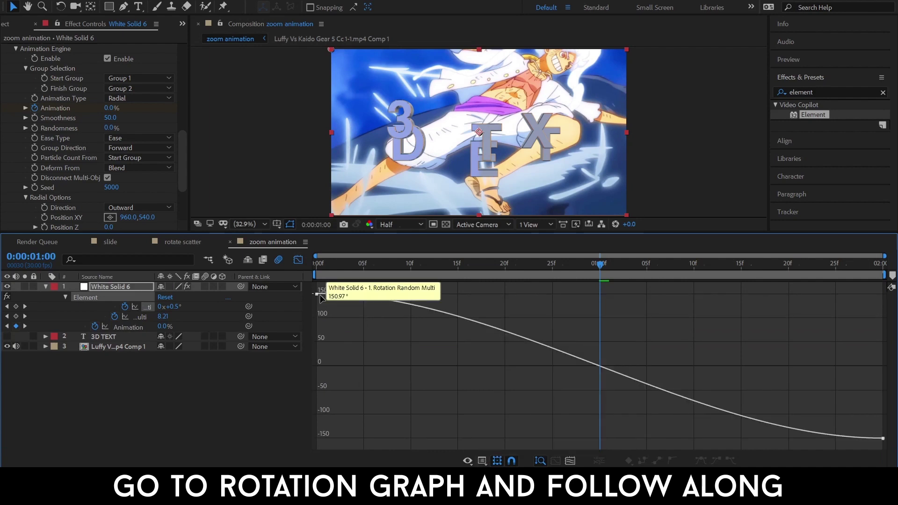
left_click(317, 294)
mouse_move(411, 294)
left_mouse_down()
mouse_move(501, 294)
mouse_move(310, 416)
left_mouse_up()
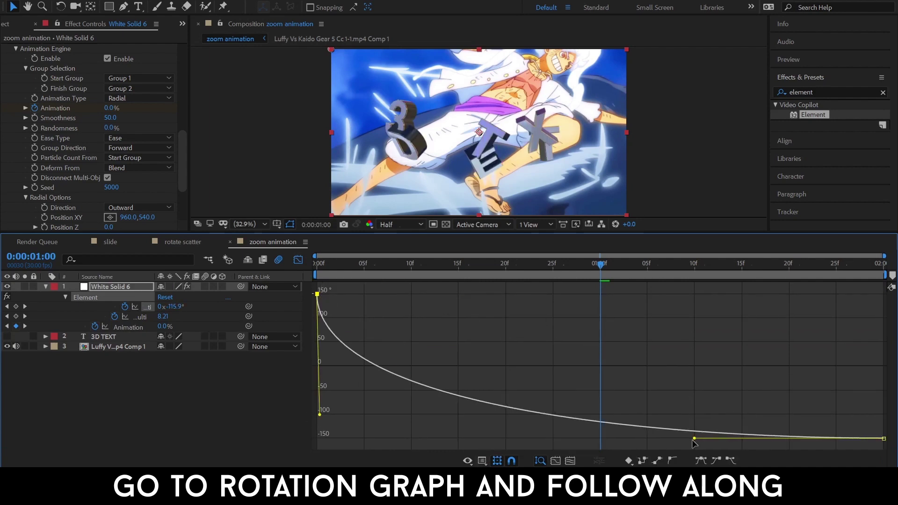
left_click_drag(693, 438, 880, 318)
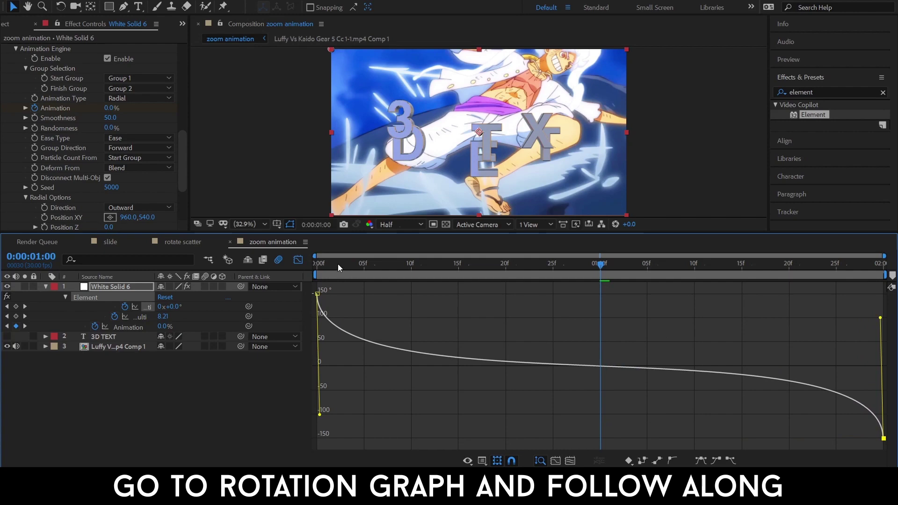
Preview, refine the rotation curve's end handles, then start adjusting the Scatter Multiplier curve
left_click_drag(337, 263, 282, 262)
key("space")
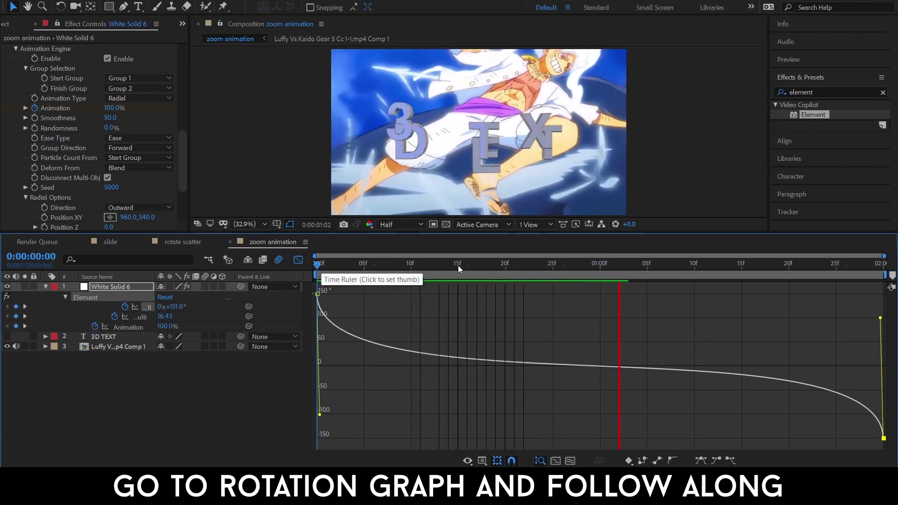
left_click(459, 265)
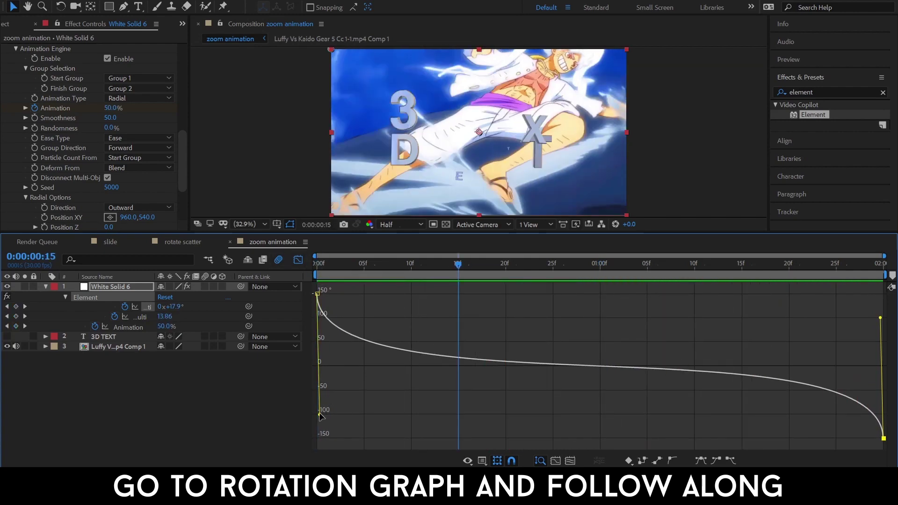
left_click_drag(319, 414, 319, 389)
mouse_move(880, 318)
left_mouse_down()
mouse_move(879, 344)
mouse_move(715, 324)
mouse_move(876, 351)
mouse_move(880, 342)
left_mouse_up()
key("space")
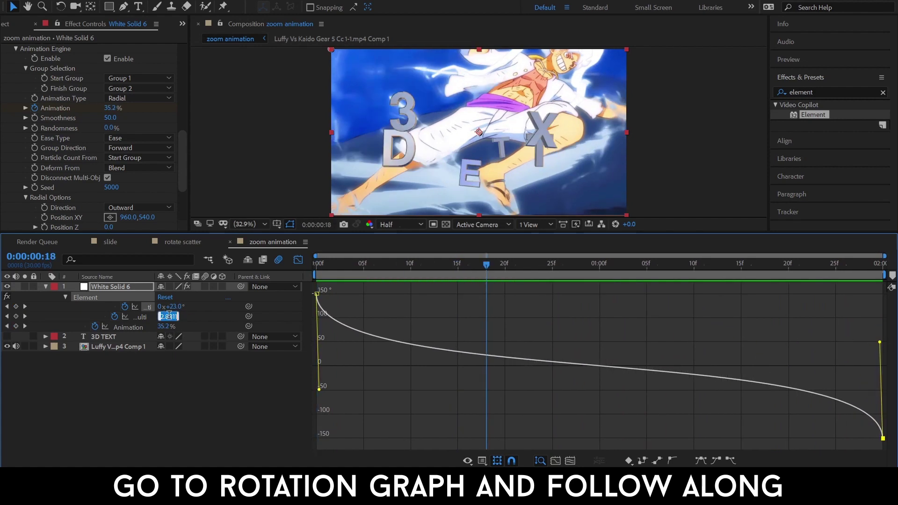
left_click(139, 316)
mouse_move(319, 299)
left_mouse_down()
mouse_move(511, 302)
mouse_move(284, 438)
left_mouse_up()
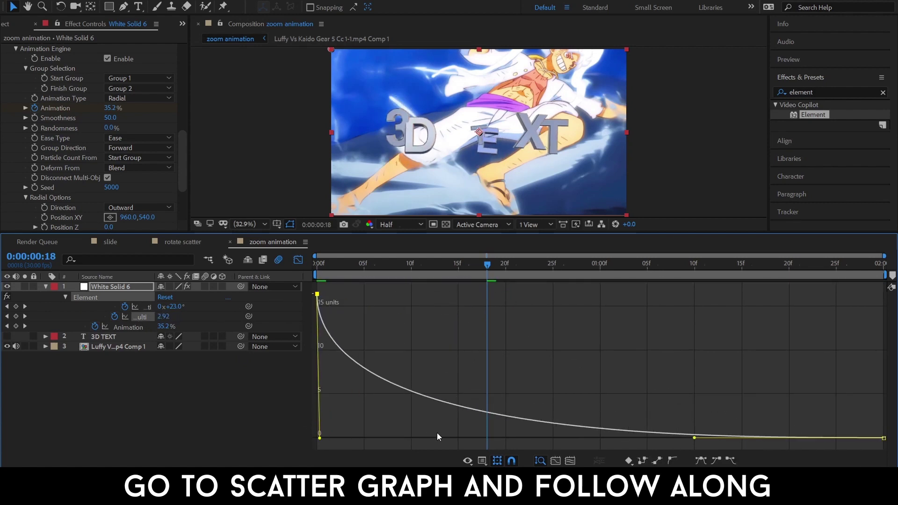
Reshape the scatter curve's last handle and raise the Scatter Multiplier starting value toward 39
mouse_move(694, 438)
left_mouse_down()
mouse_move(432, 429)
mouse_move(439, 427)
left_mouse_up()
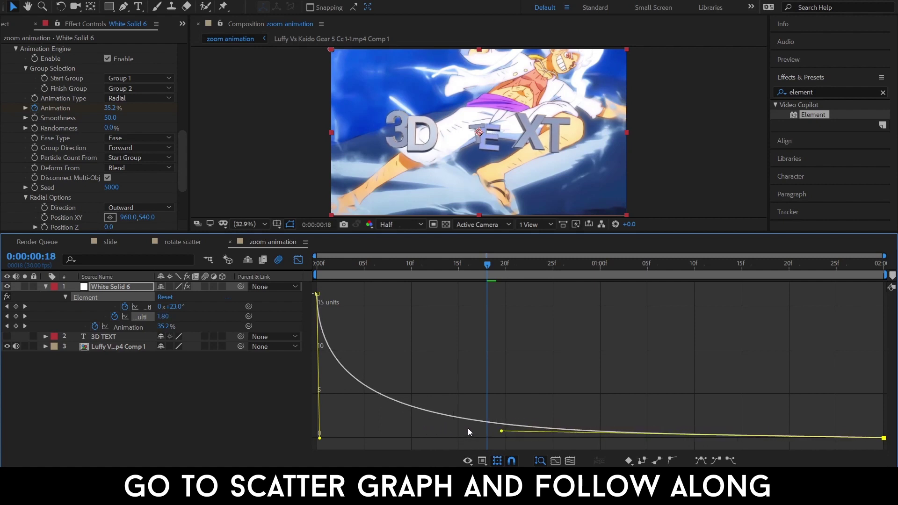
key("space")
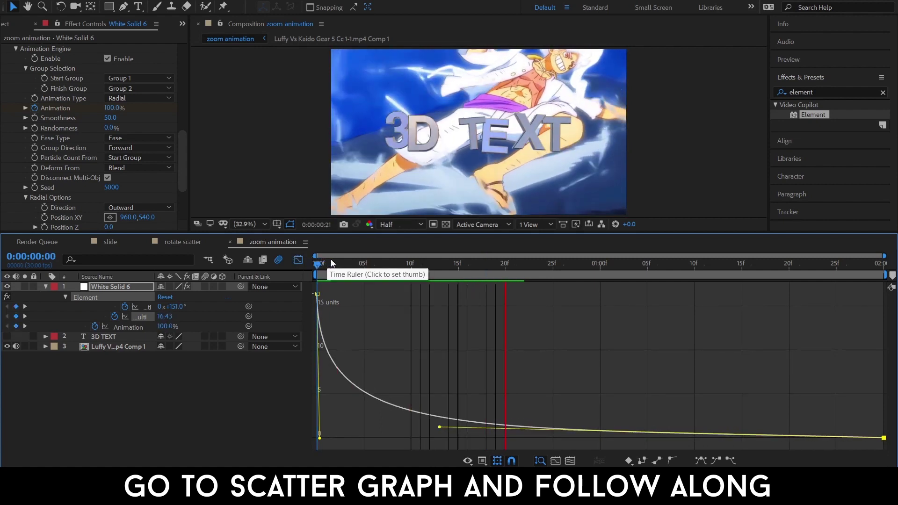
left_click_drag(439, 427, 565, 427)
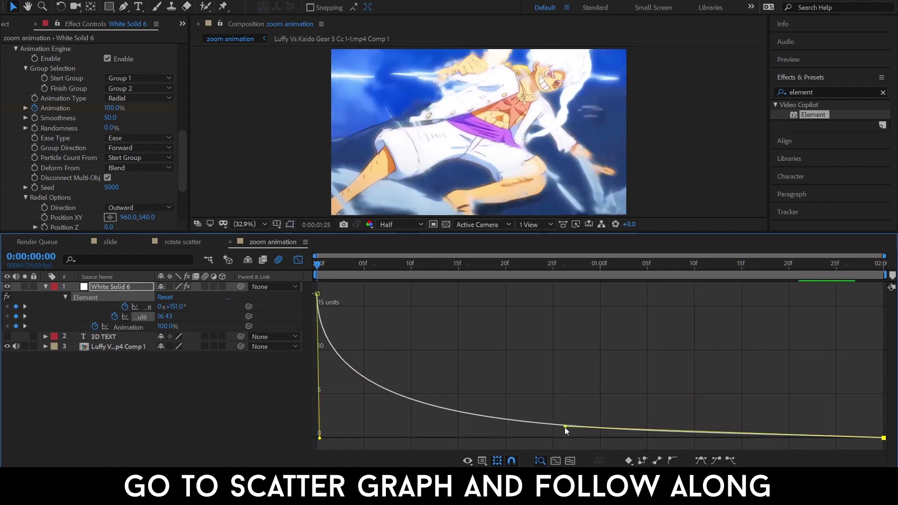
left_click(315, 265)
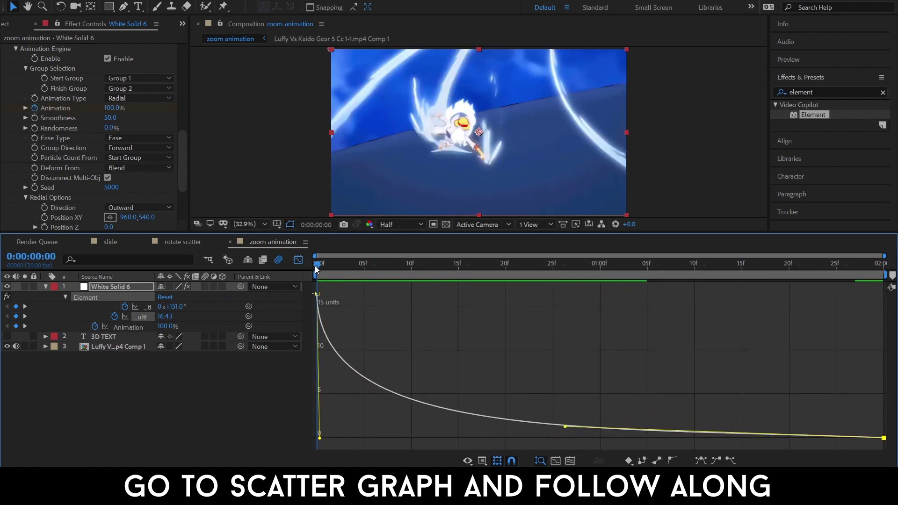
left_click_drag(171, 317, 894, 394)
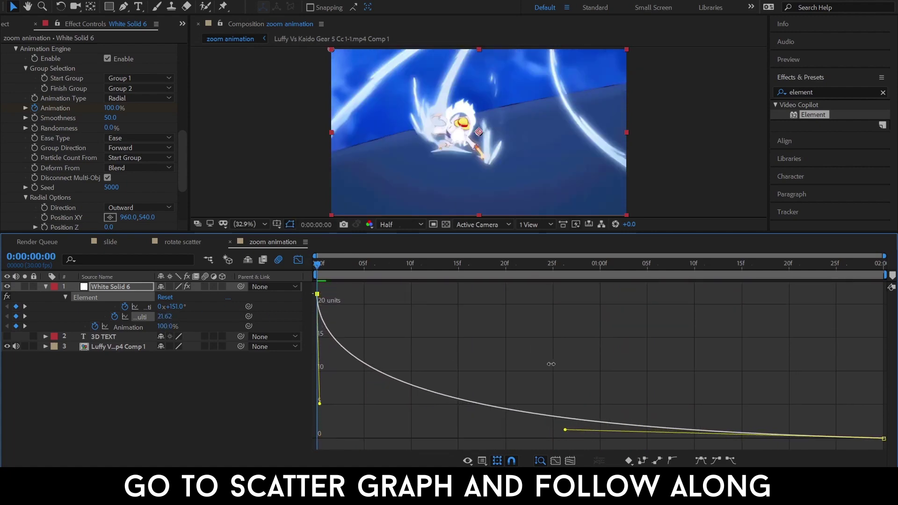
mouse_move(166, 317)
left_mouse_down()
mouse_move(217, 318)
mouse_move(302, 387)
left_mouse_up()
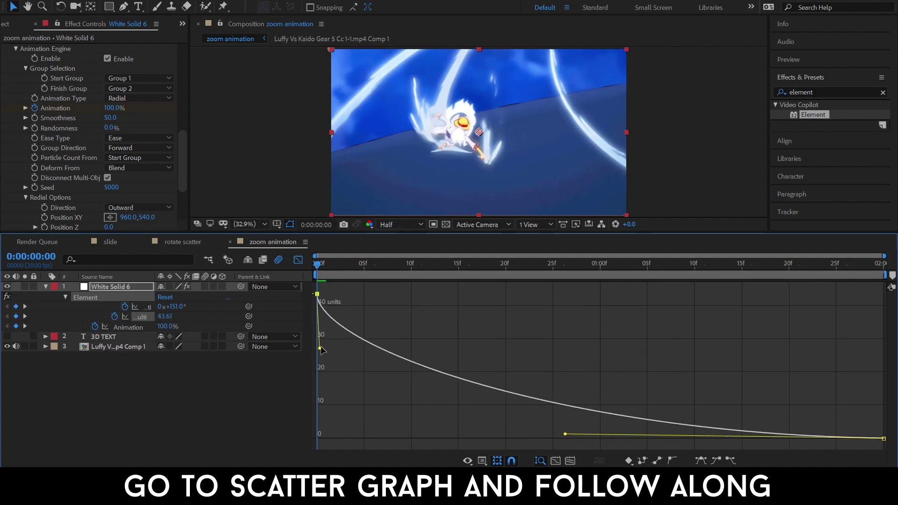
Steepen the scatter curve's start, settle its starting value near 35, and steepen the Animation curve's drop
left_click_drag(321, 350, 305, 434)
key("space")
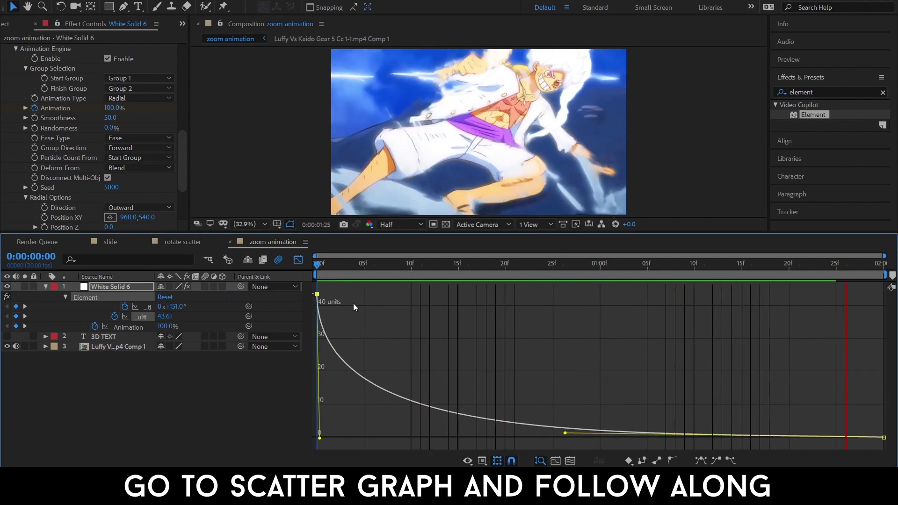
left_click_drag(564, 433, 440, 430)
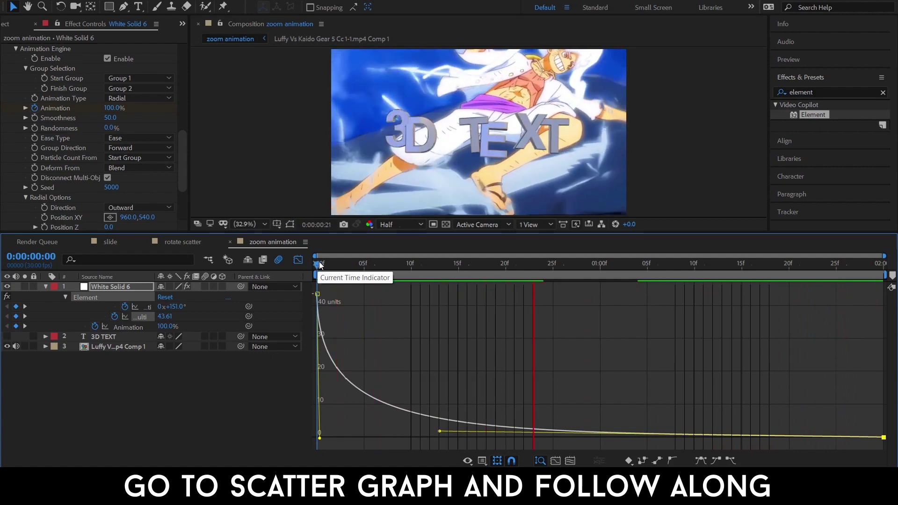
key("space")
mouse_move(164, 317)
left_mouse_down()
mouse_move(73, 319)
mouse_move(2, 335)
left_mouse_up()
left_click_drag(166, 321, 2, 310)
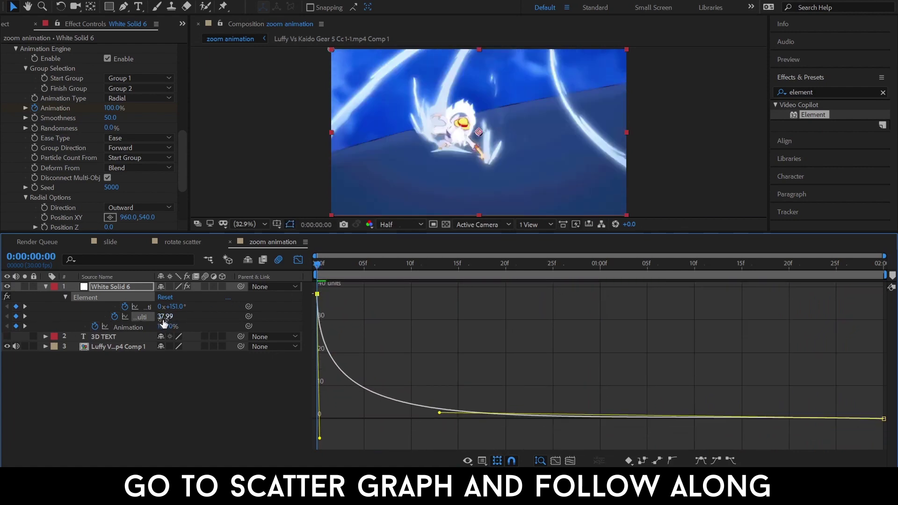
left_click_drag(322, 439, 318, 407)
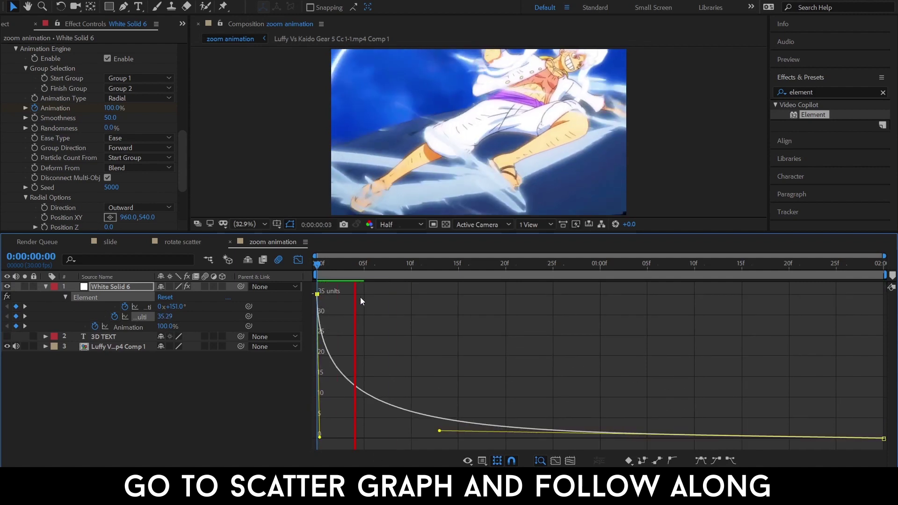
left_click(128, 327)
left_click_drag(318, 296, 298, 366)
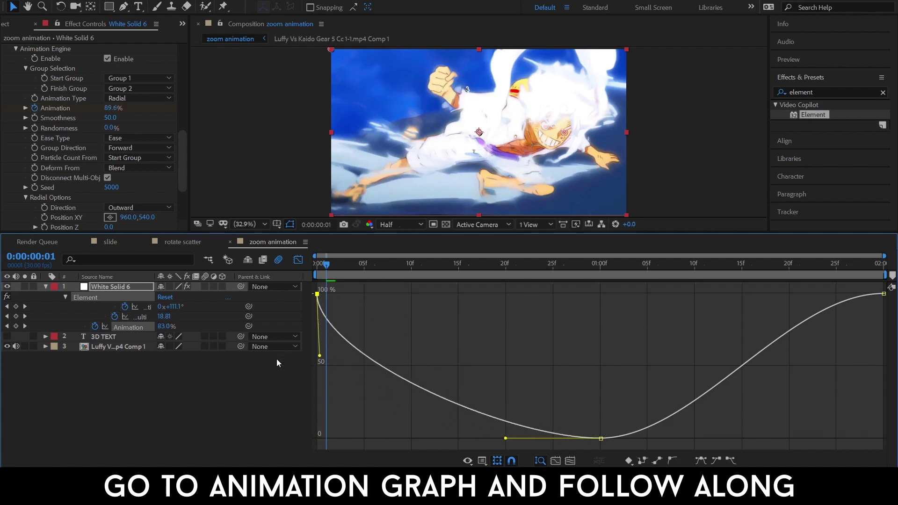
Give the Animation curve a steep first drop, a wide middle dip and a steep rise to 100%
left_click_drag(298, 367, 317, 362)
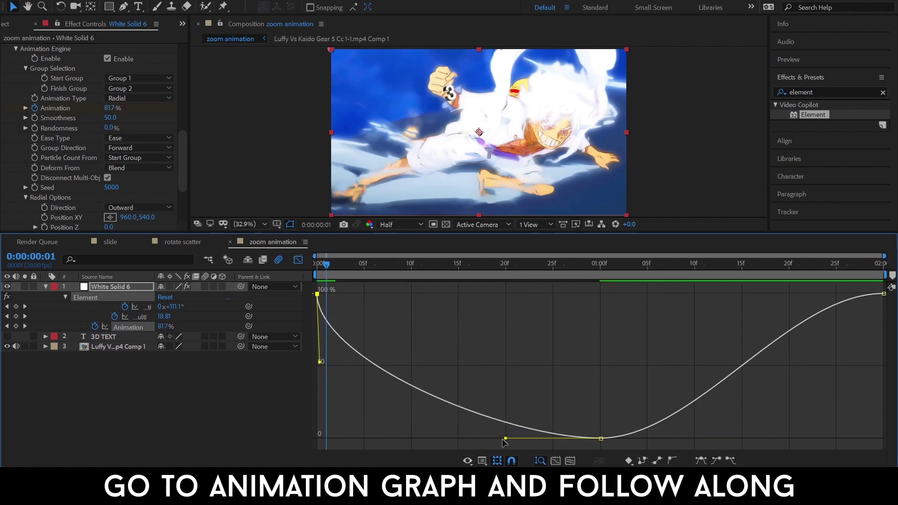
left_click_drag(506, 438, 442, 421)
mouse_move(788, 294)
left_mouse_down()
mouse_move(758, 349)
mouse_move(880, 368)
left_mouse_up()
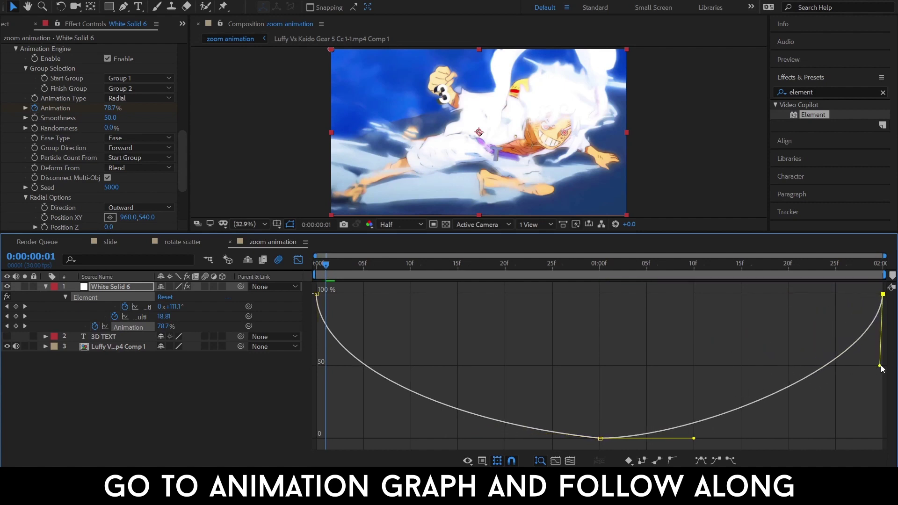
left_click_drag(694, 439, 750, 422)
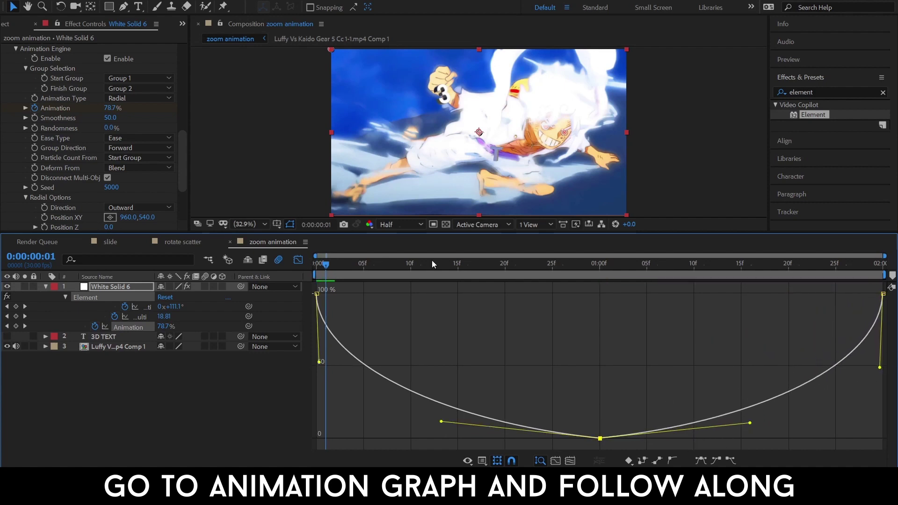
left_click_drag(431, 260, 286, 265)
key("space")
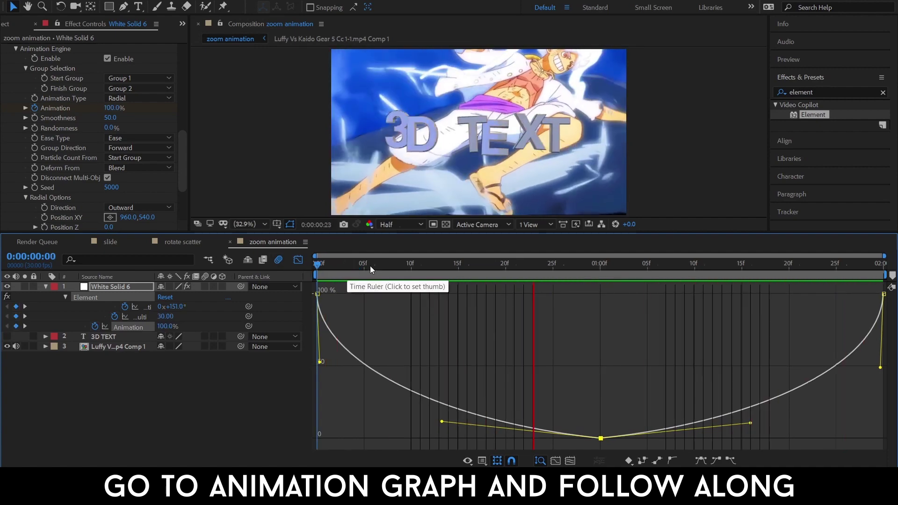
key("space")
left_click_drag(496, 429, 493, 426)
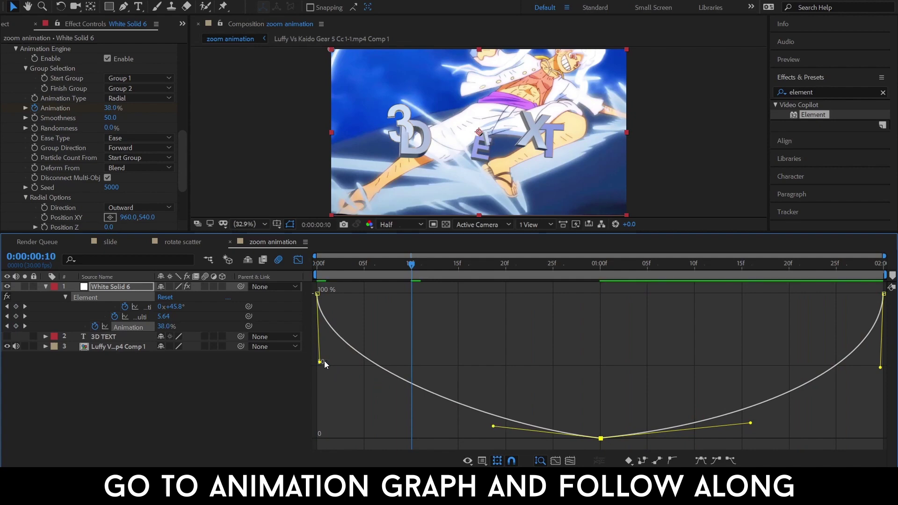
left_click_drag(319, 362, 329, 348)
key("Home")
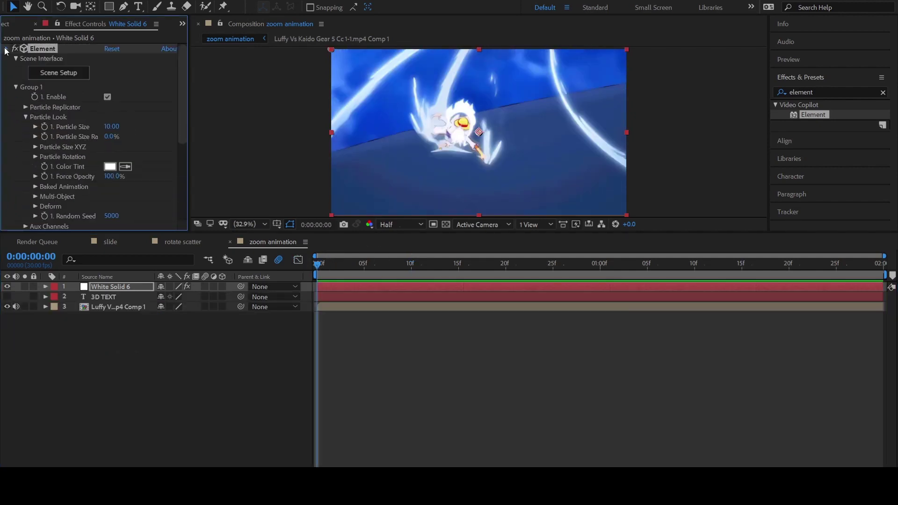
Search the effects for 'glow' and apply BCC Glow OBS to the white solid
left_click(7, 48)
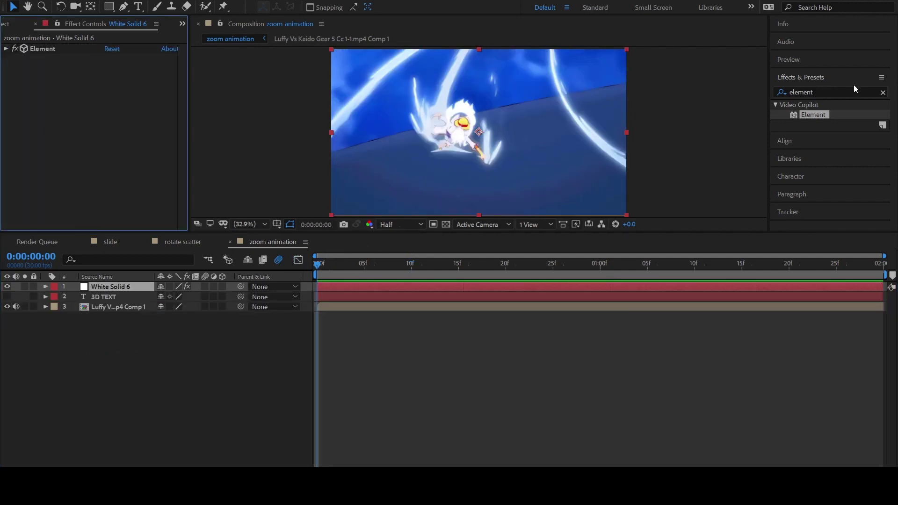
left_click(854, 91)
type("glow")
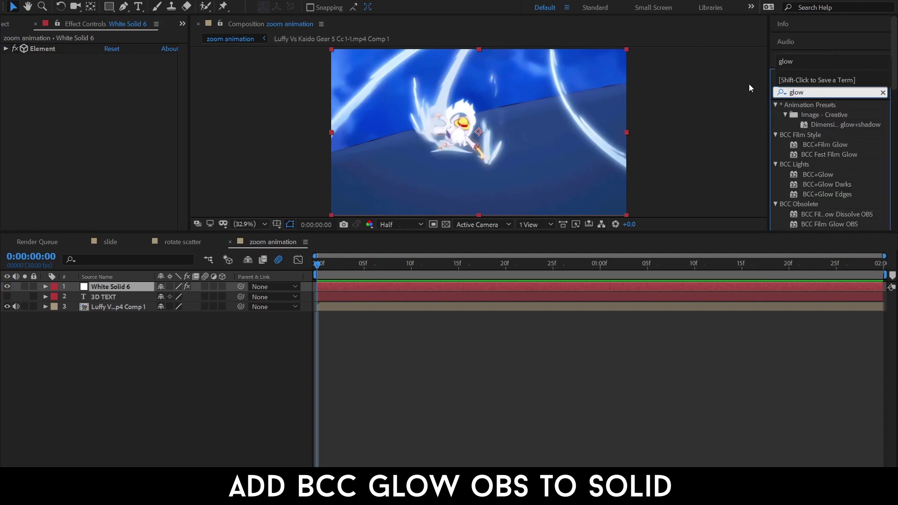
left_click_drag(489, 264, 496, 265)
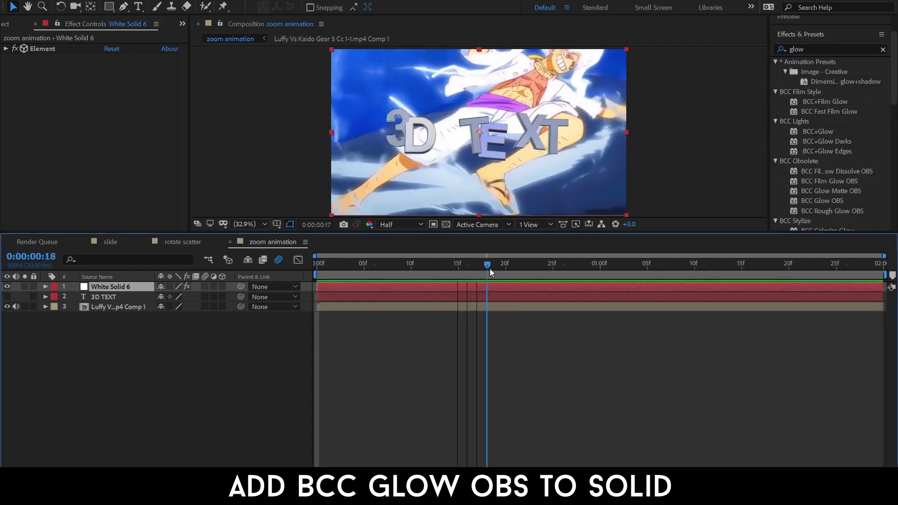
left_click_drag(837, 201, 438, 287)
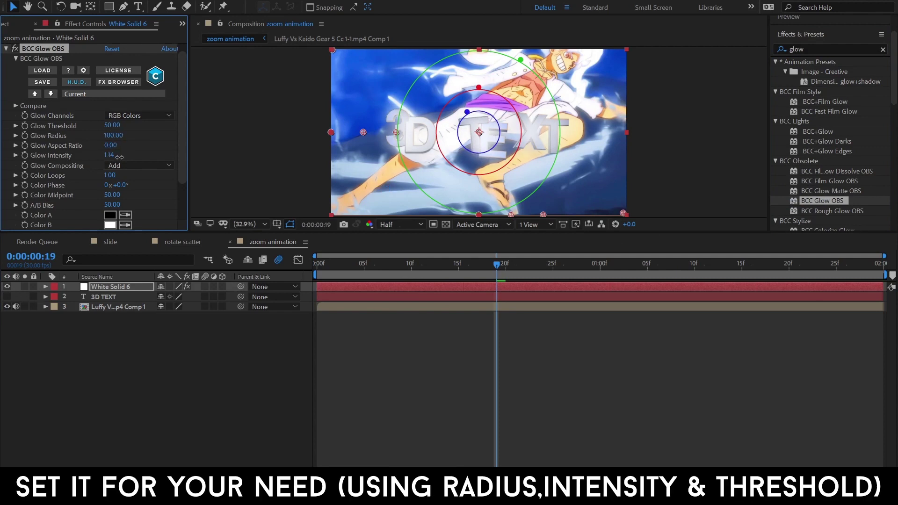
Lower the glow threshold, set intensity to 0.48 and radius to 131, then preview
left_click_drag(112, 126, 90, 124)
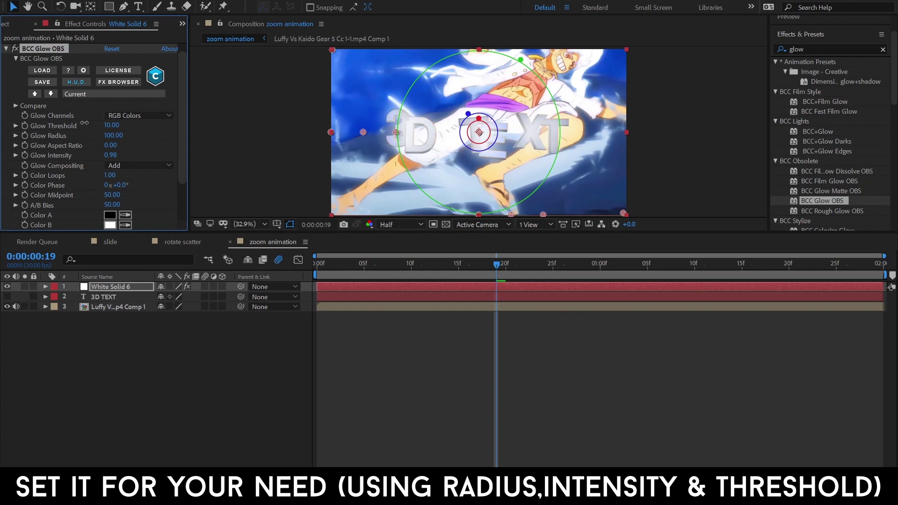
left_click_drag(114, 157, 74, 153)
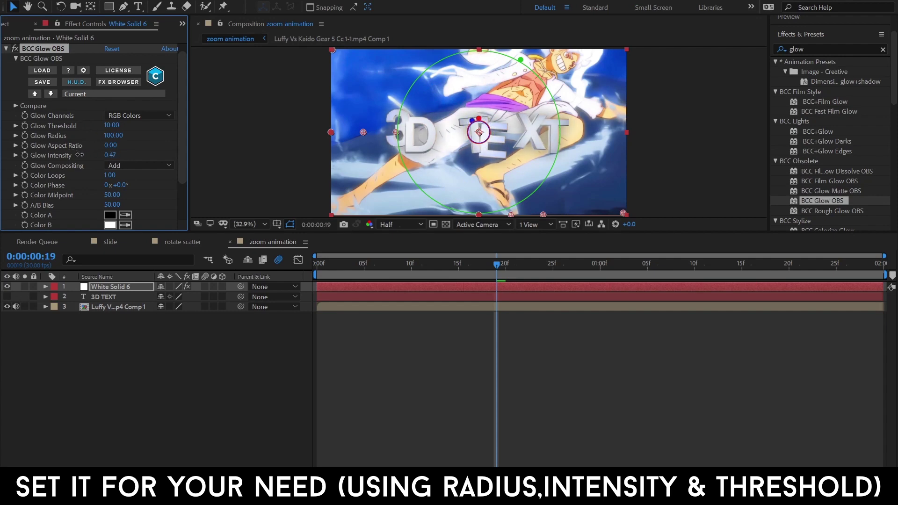
mouse_move(112, 135)
left_mouse_down()
mouse_move(158, 139)
mouse_move(74, 144)
mouse_move(96, 144)
left_mouse_up()
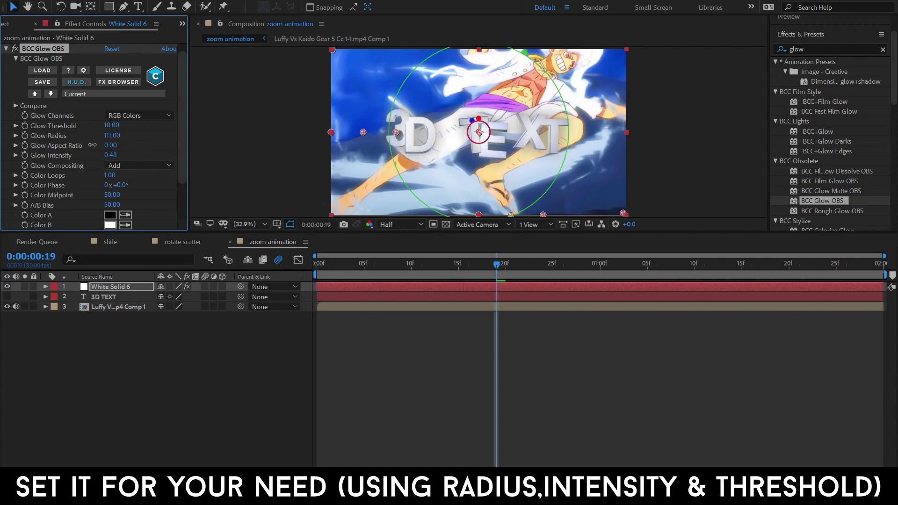
key("space")
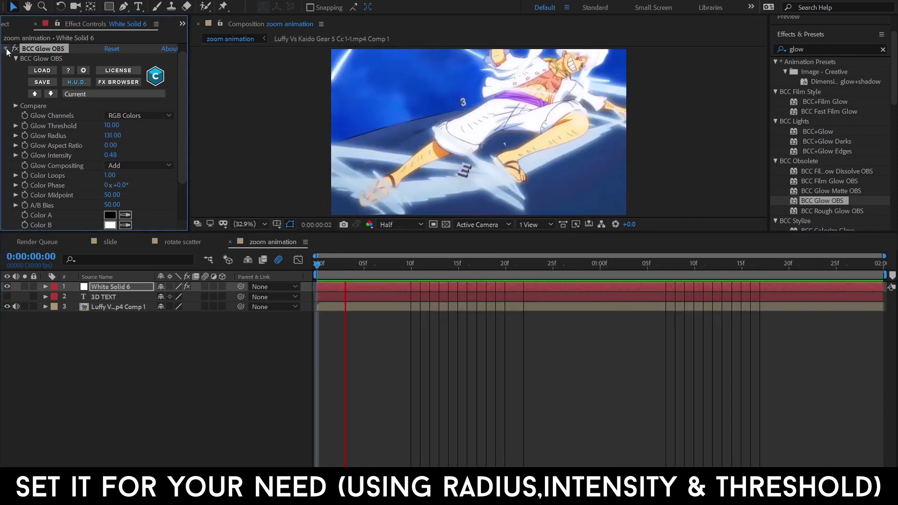
left_click(6, 49)
Find CC Light Rays in Effects & Presets and apply it to White Solid 6
key("space")
double_click(795, 49)
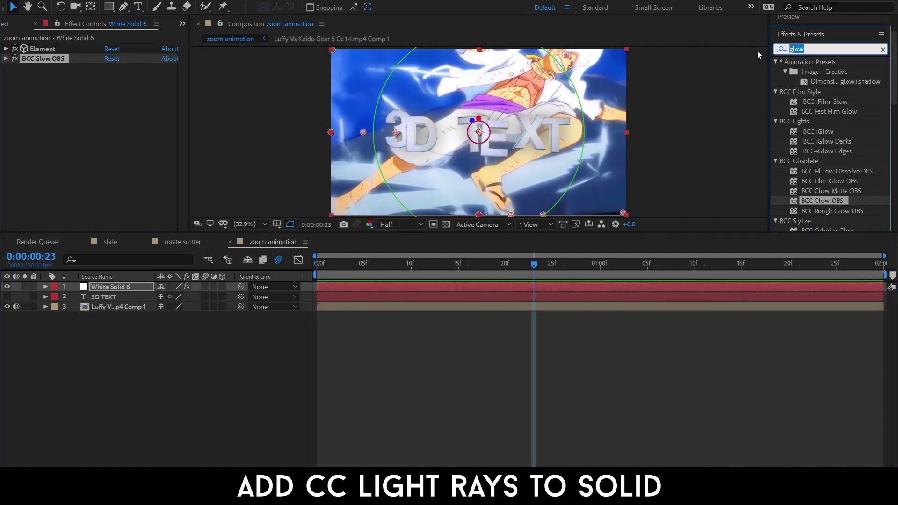
type("cc rays")
scroll(820, 126, "down", 5)
scroll(820, 126, "up", 5)
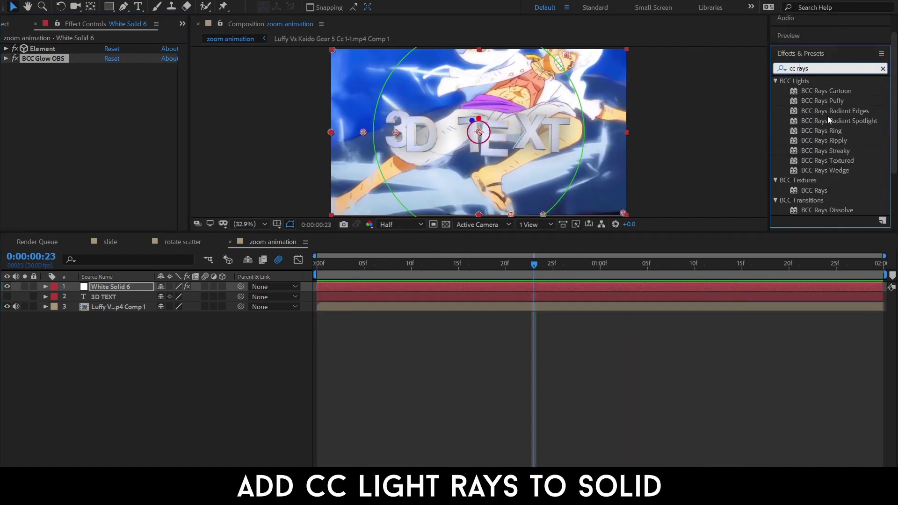
key("Home")
type("cc light")
left_click_drag(836, 114, 557, 287)
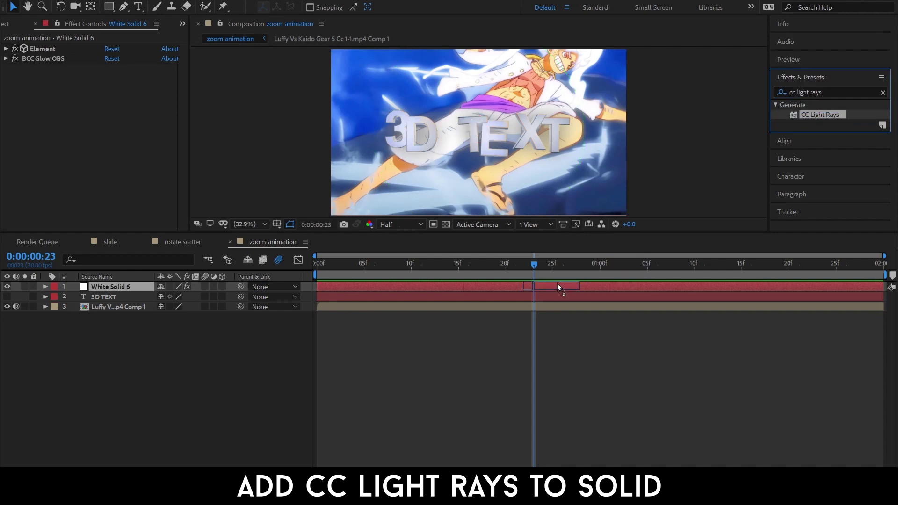
Keyframe the rays' Center on the text, move it right, and spread keyframes to the clip's start and end
left_click_drag(478, 133, 457, 138)
left_click(25, 88)
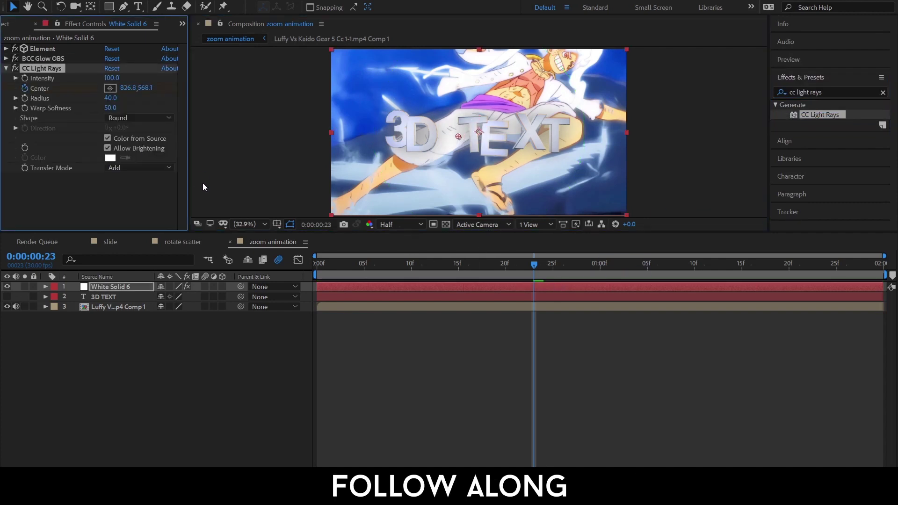
key("u")
left_click_drag(568, 264, 683, 287)
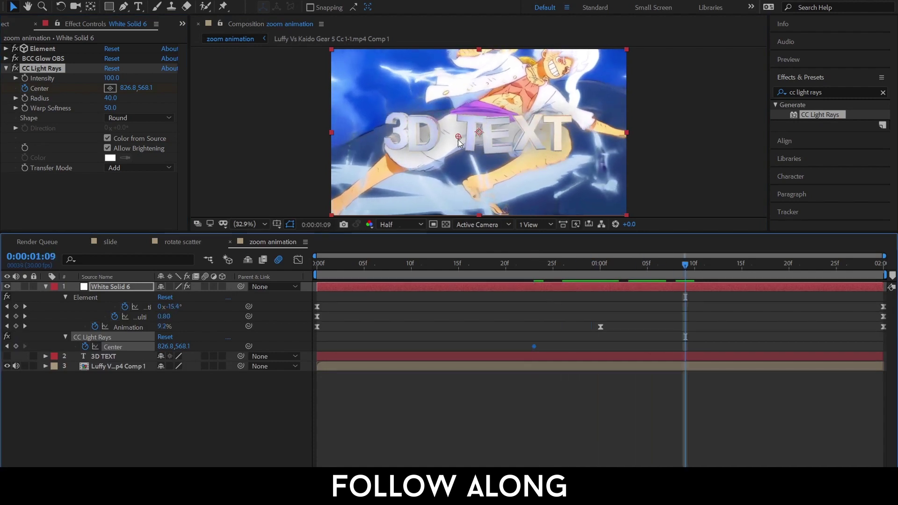
left_click_drag(459, 138, 531, 129)
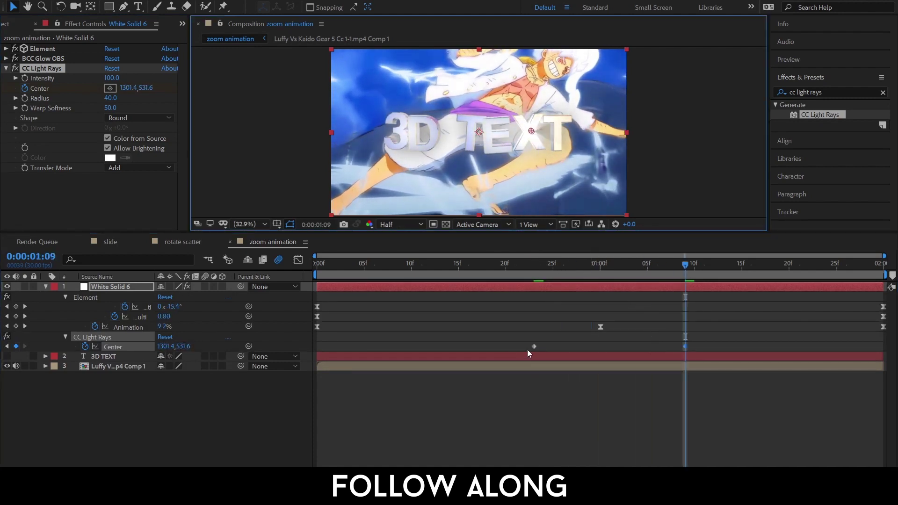
left_click_drag(534, 346, 313, 346)
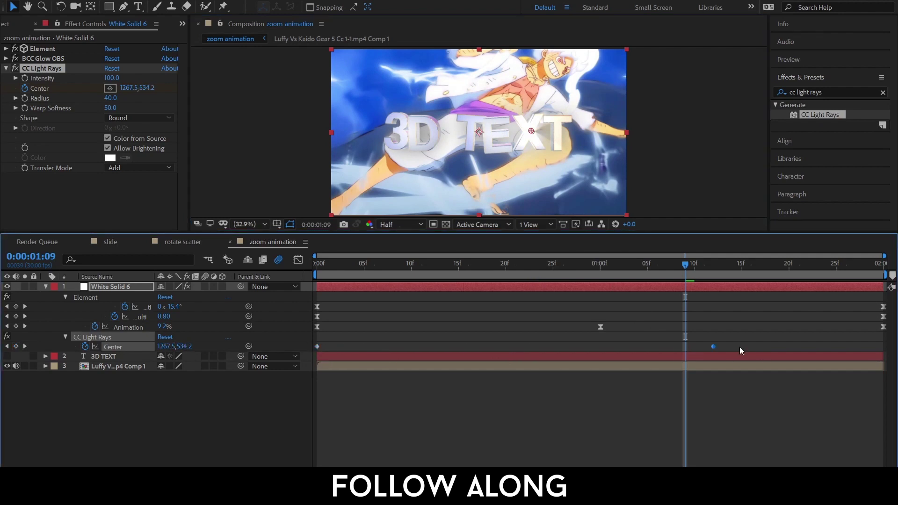
left_click_drag(740, 350, 884, 350)
left_click_drag(312, 353, 883, 348)
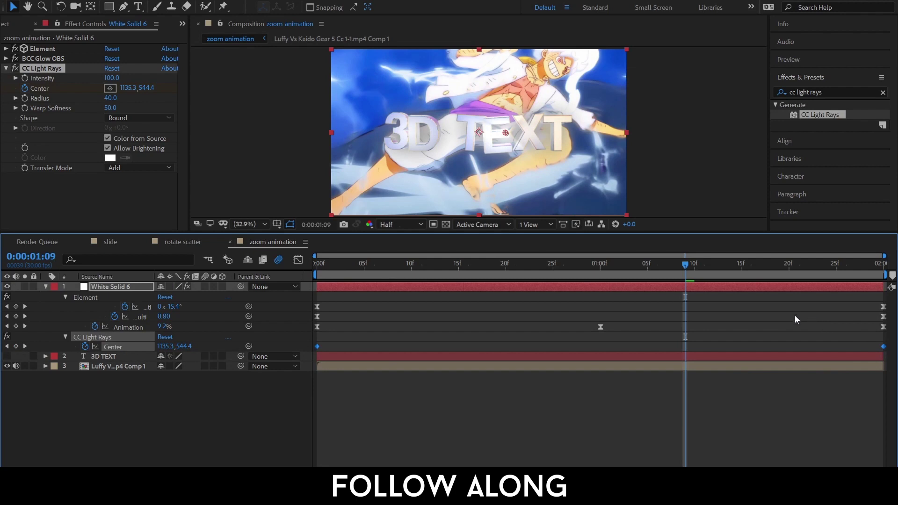
In the speed graph, ease the Center motion to start fast and slow into the end
left_click(299, 261)
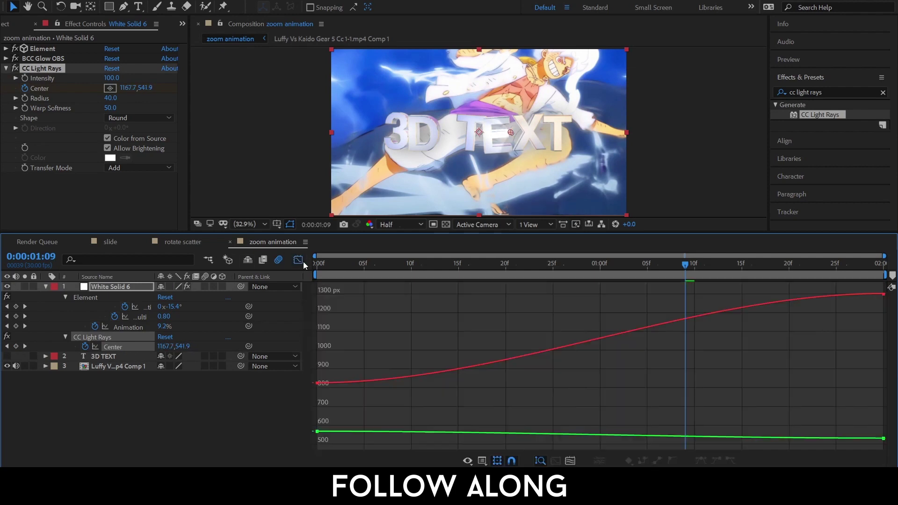
left_click(485, 461)
left_click(496, 352)
left_click_drag(788, 438, 880, 438)
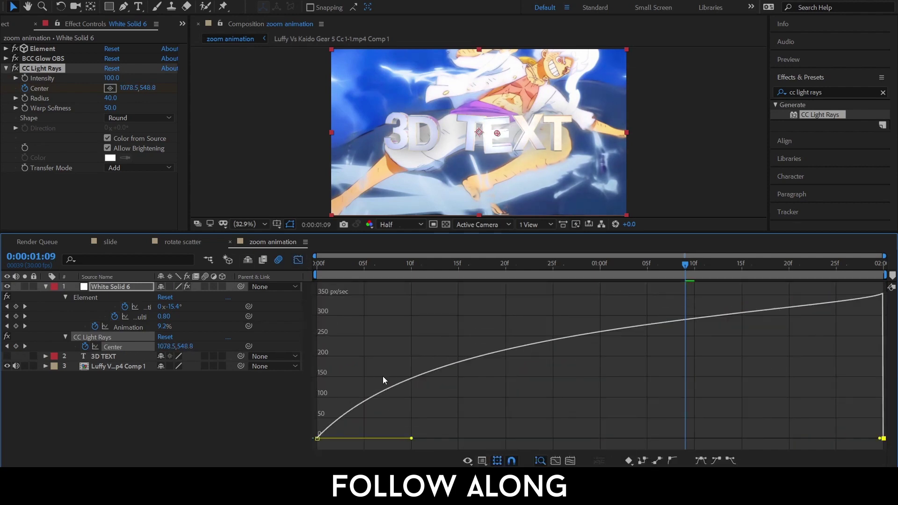
left_click_drag(411, 438, 318, 440)
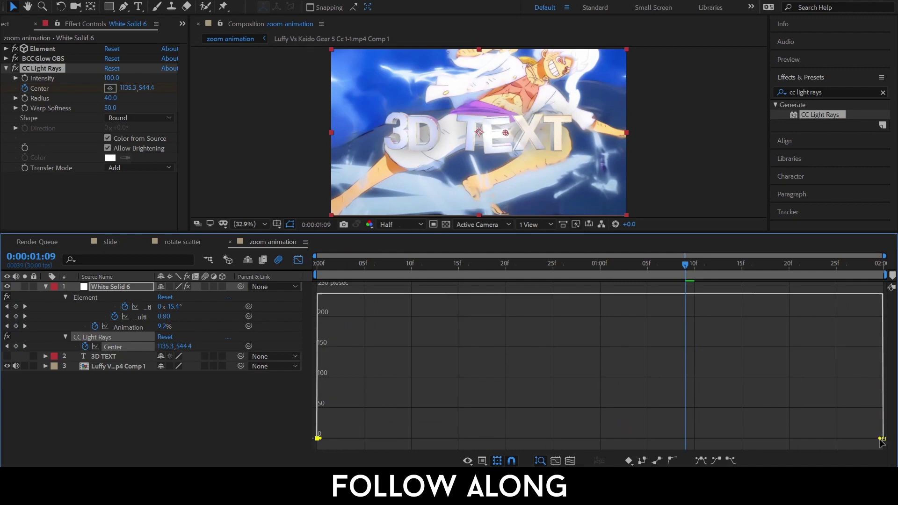
left_click_drag(881, 439, 692, 438)
key("Home")
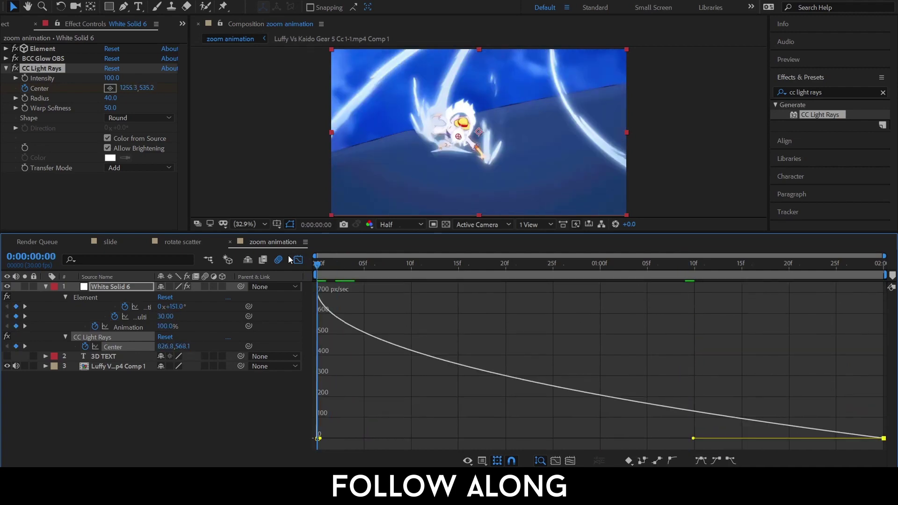
key("space")
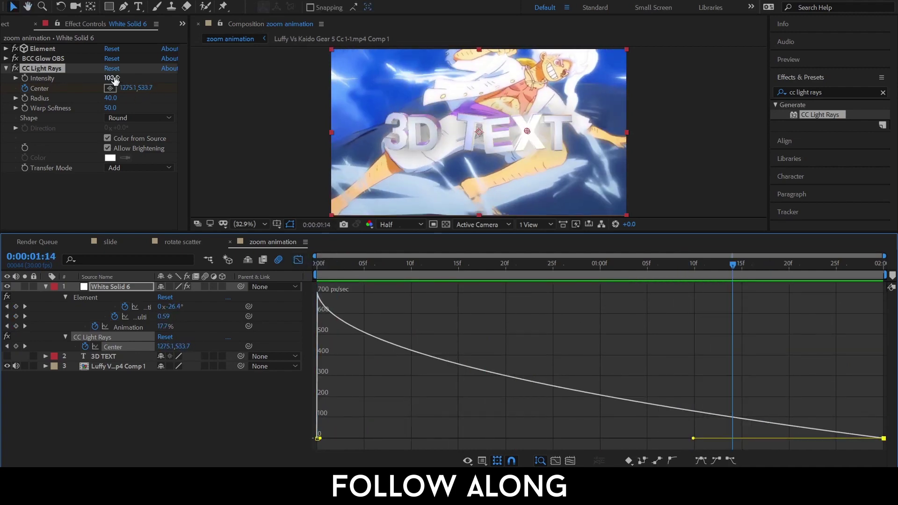
Set the light rays' Intensity to 109 and Radius to 59, then collapse the settings
left_click_drag(115, 80, 68, 72)
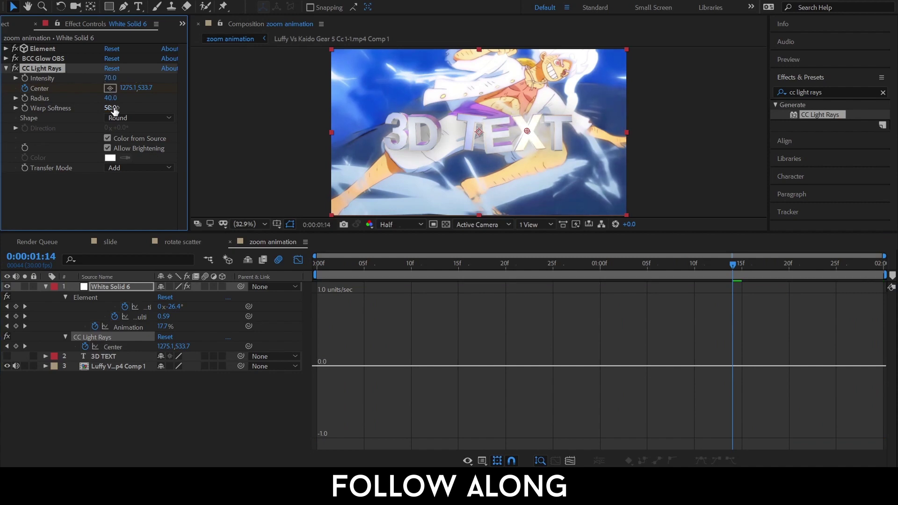
left_click_drag(621, 267, 477, 265)
left_click_drag(107, 80, 131, 79)
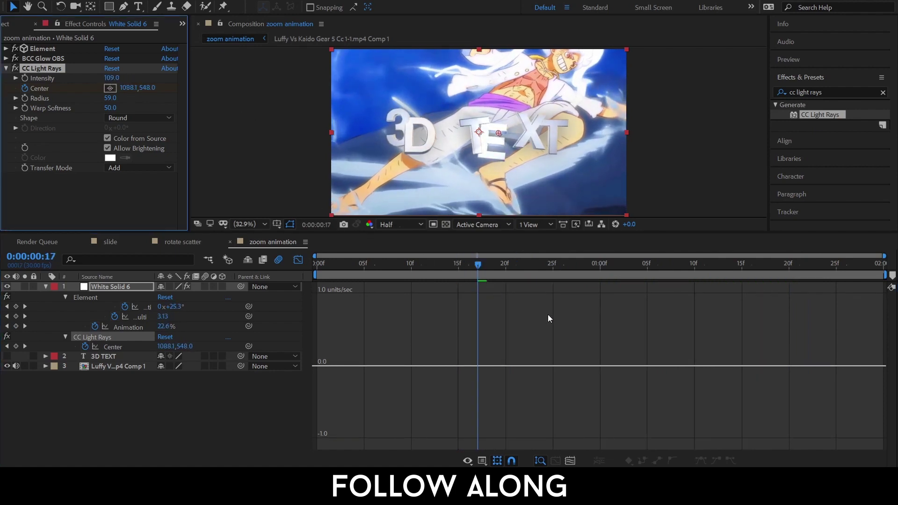
left_click_drag(508, 266, 751, 312)
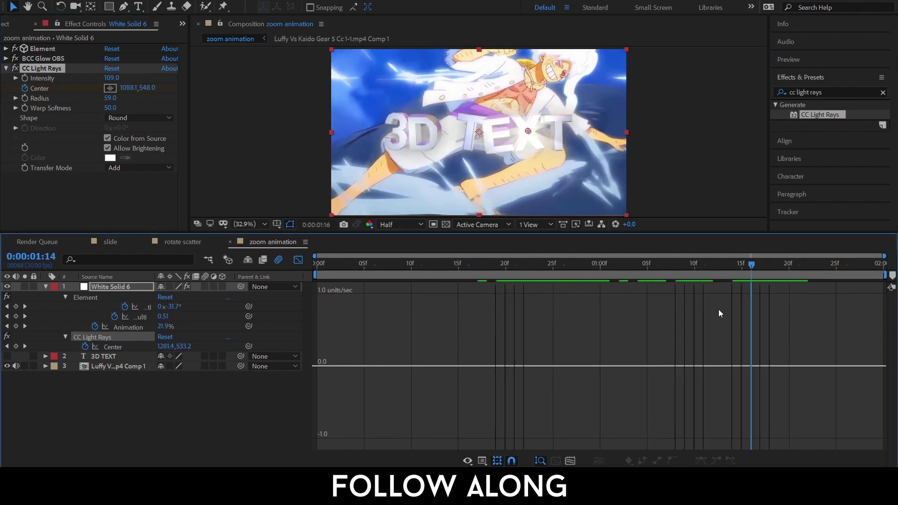
key("Home")
key("shift+F3")
key("u")
left_click(163, 221)
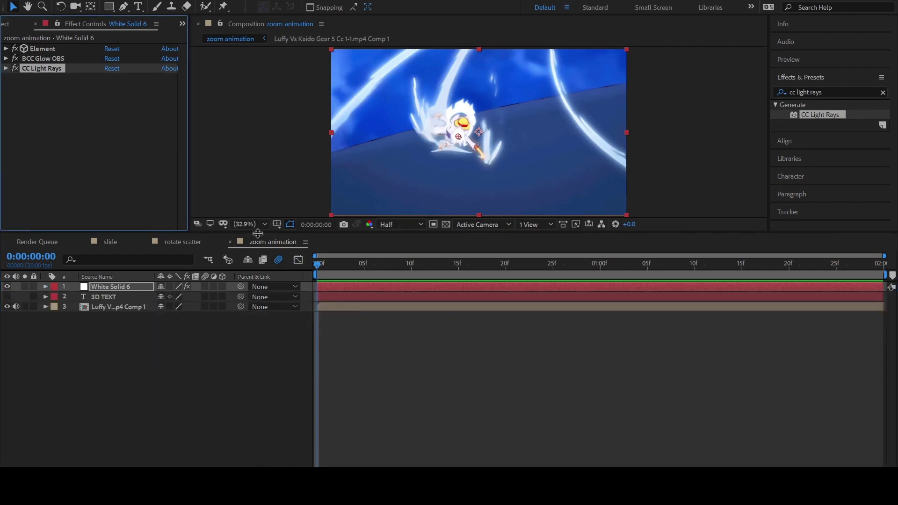
In Element's Animation Engine, set the Animation Type to Uniform and preview it
left_click(6, 49)
scroll(90, 164, "down", 5)
scroll(21, 156, "down", 5)
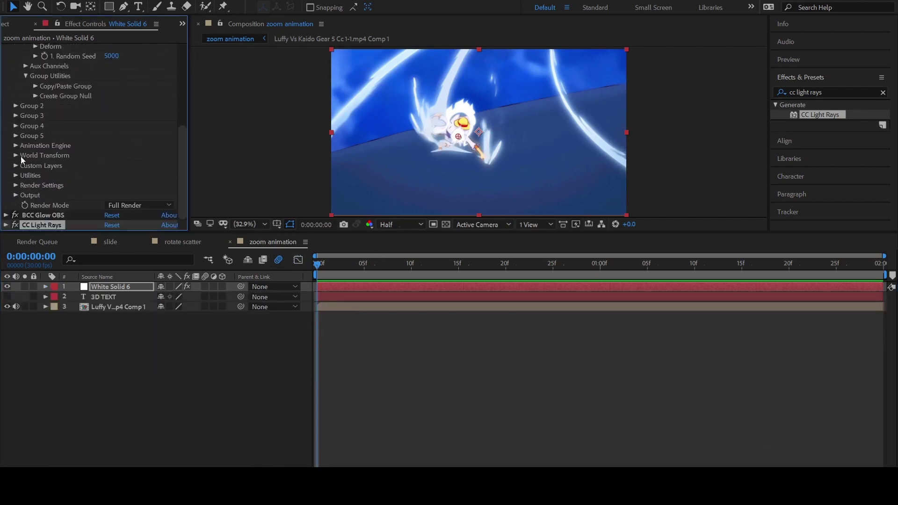
scroll(26, 154, "up", 4)
scroll(15, 171, "down", 3)
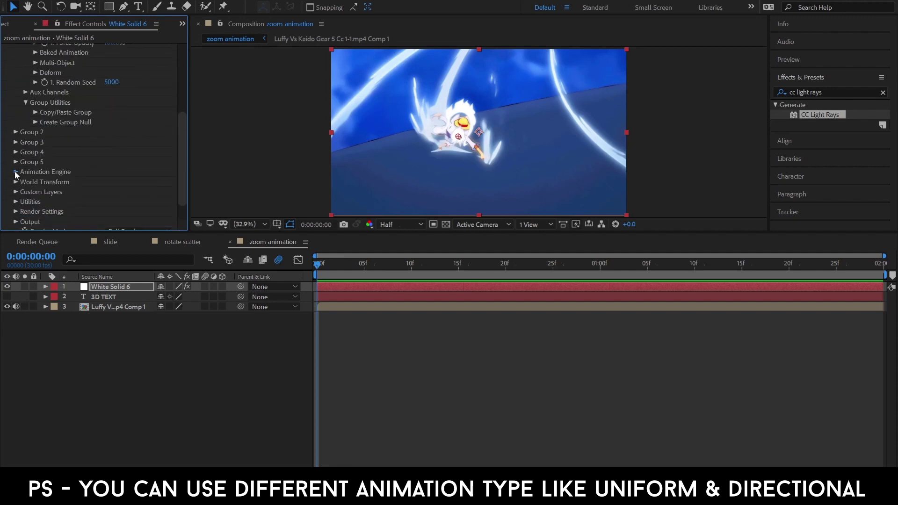
left_click(16, 171)
left_click(138, 98)
left_click(134, 110)
key("space")
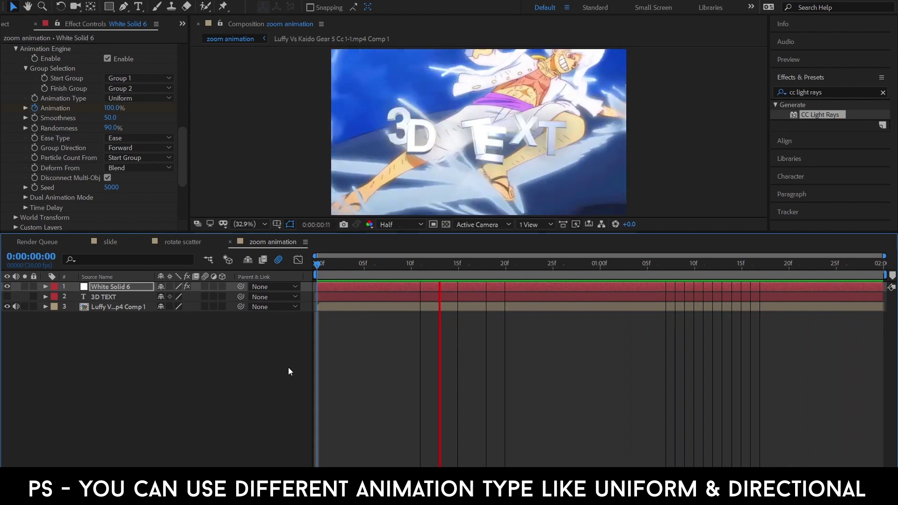
left_click(405, 265)
Switch the Animation Type to Directional and preview the result
left_click(159, 98)
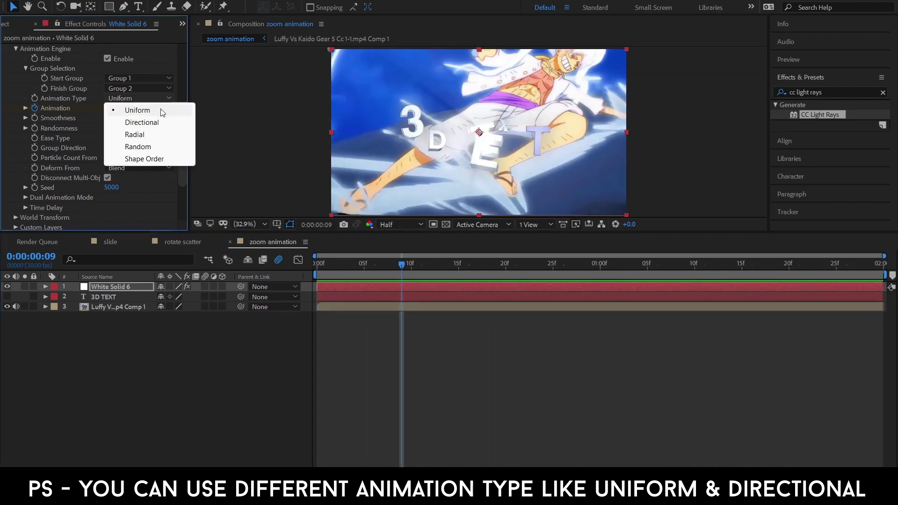
left_click(161, 128)
key("u")
key("space")
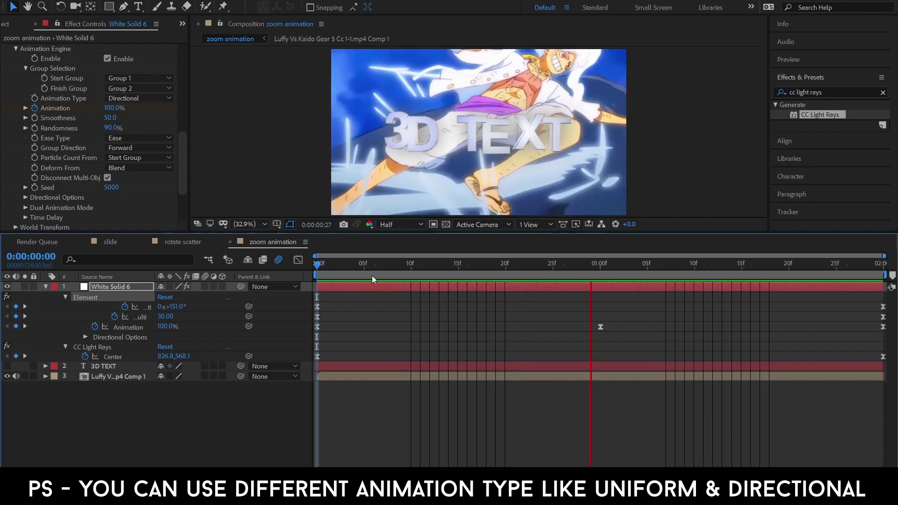
left_click(336, 264)
Choose Radial as the Animation Type and preview it from the first frame
left_click(140, 98)
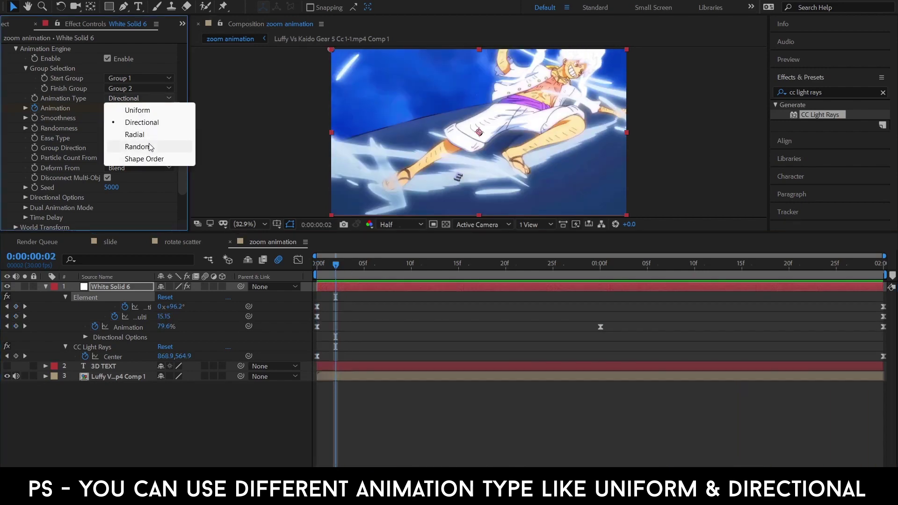
left_click(135, 134)
left_click(316, 264)
key("space")
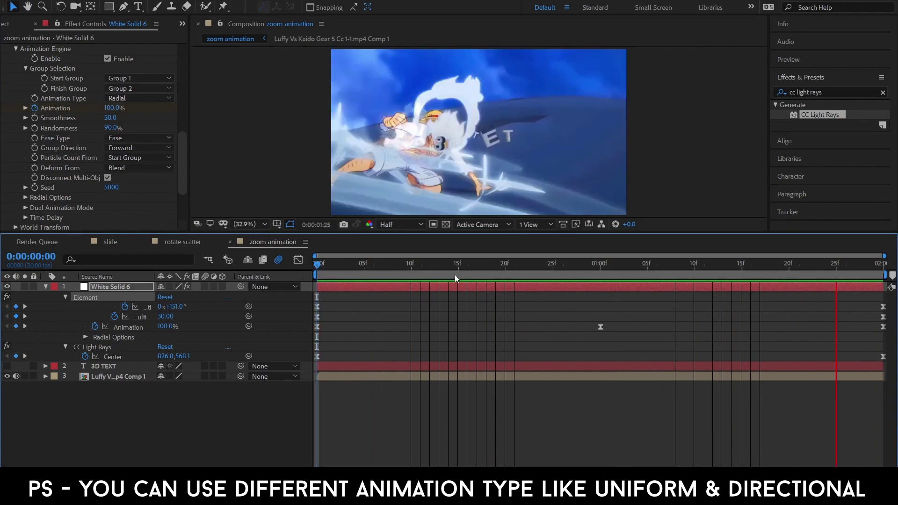
key("space")
key("u")
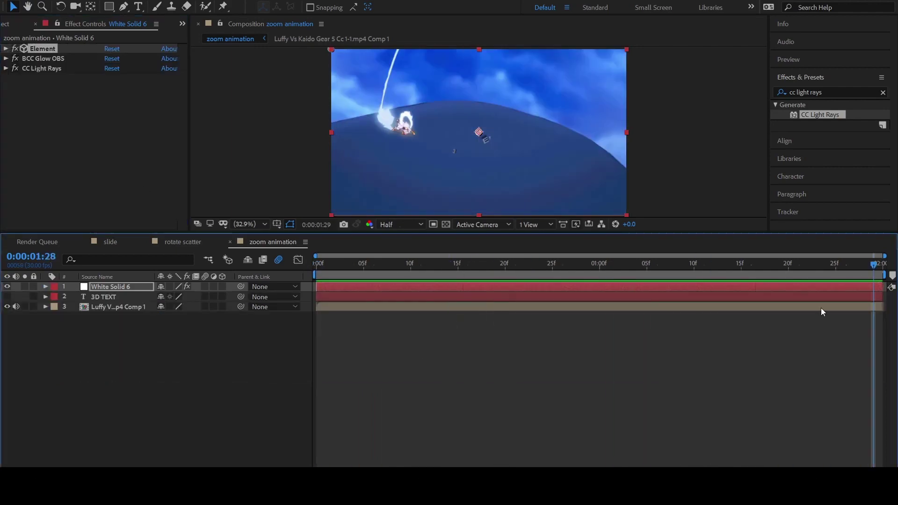